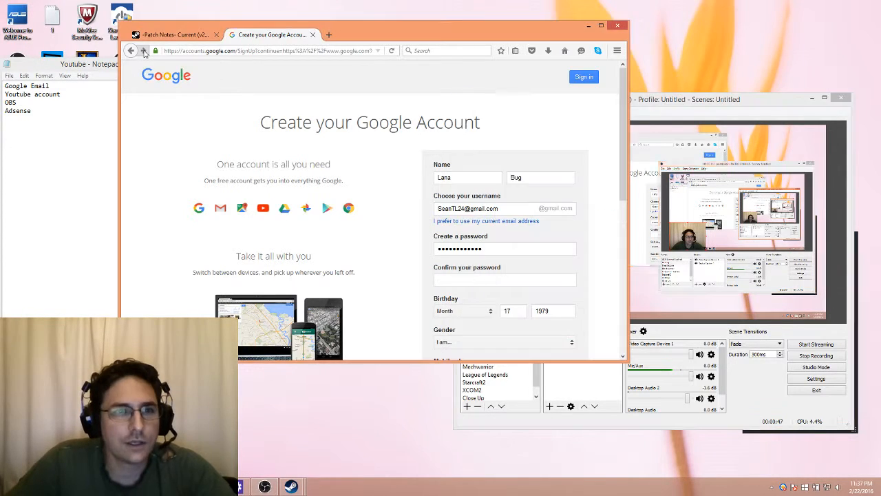
Step: Continue past the new Google account's welcome page, open YouTube through a Google search for "youtube", and sign in
{"action": "left_click", "coordinate": [143, 51]}
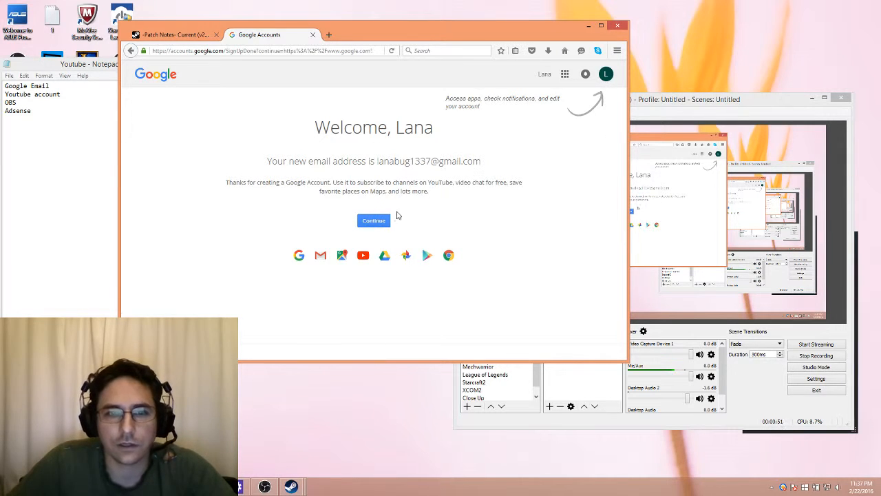
{"action": "left_click", "coordinate": [389, 224]}
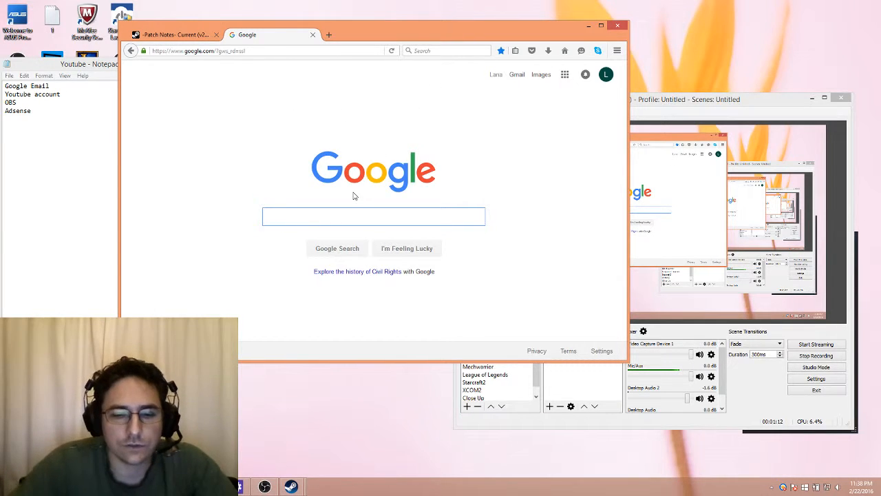
{"action": "type", "text": "youtube"}
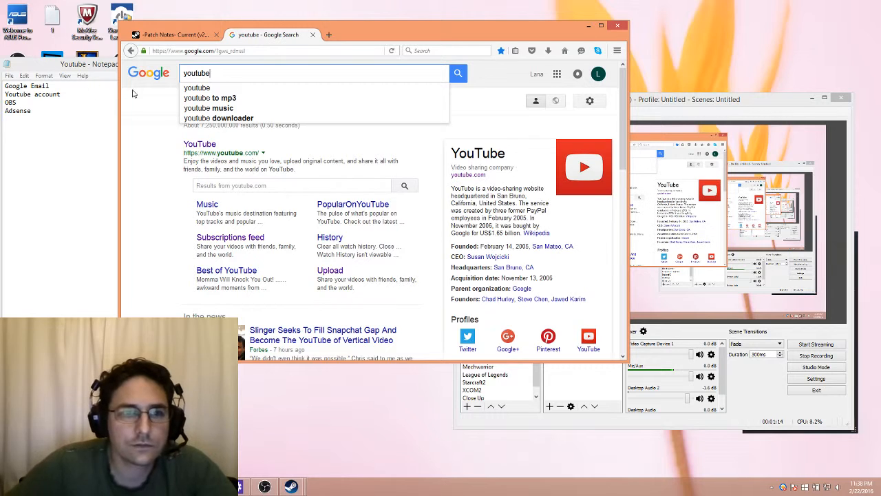
{"action": "left_click", "coordinate": [463, 175]}
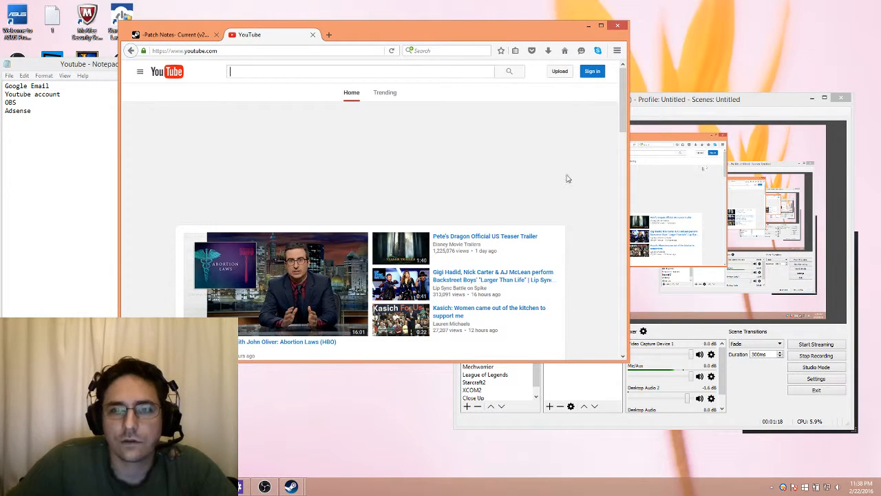
{"action": "left_click", "coordinate": [601, 25]}
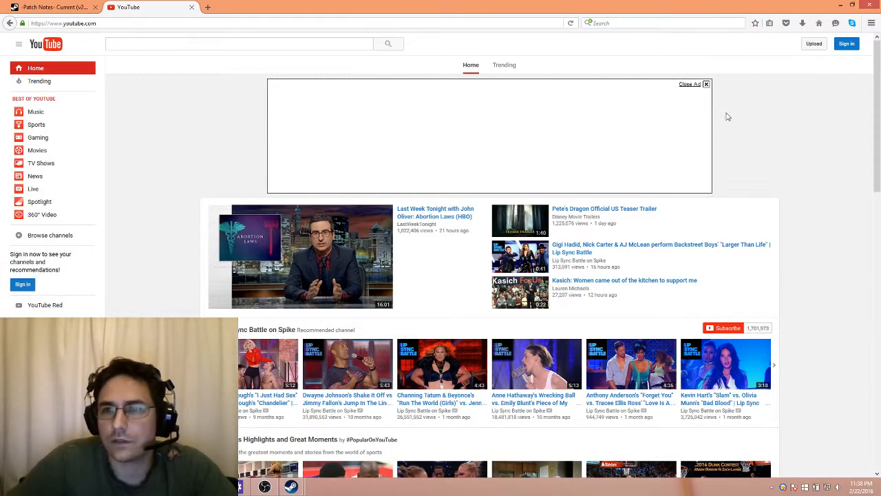
{"action": "left_click", "coordinate": [848, 44]}
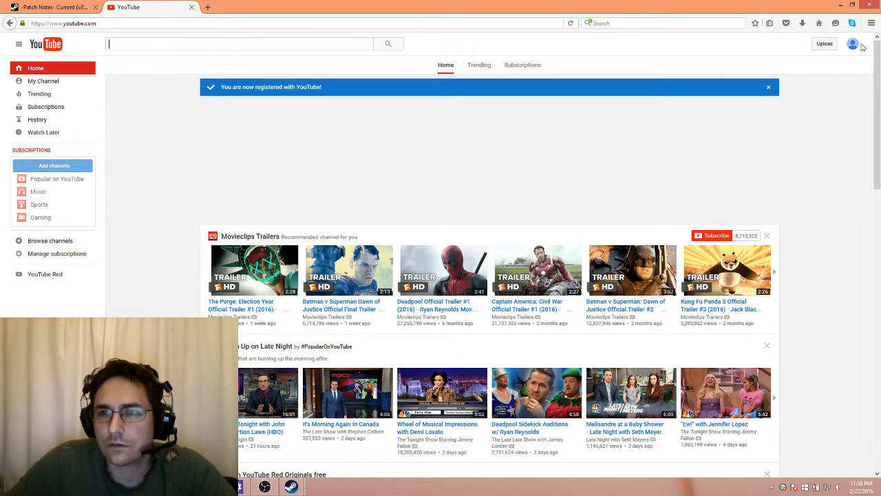
Step: Start a video upload and create a YouTube channel under the prefilled account name
{"action": "left_click", "coordinate": [853, 46]}
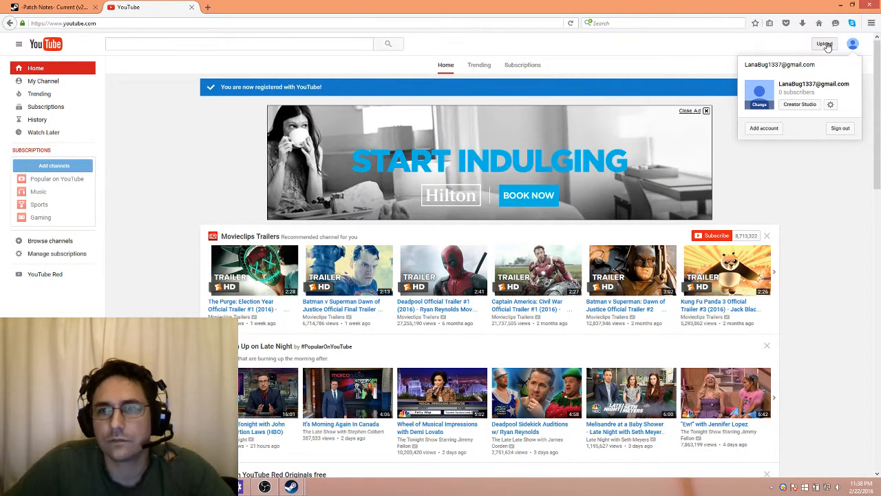
{"action": "left_click", "coordinate": [825, 45]}
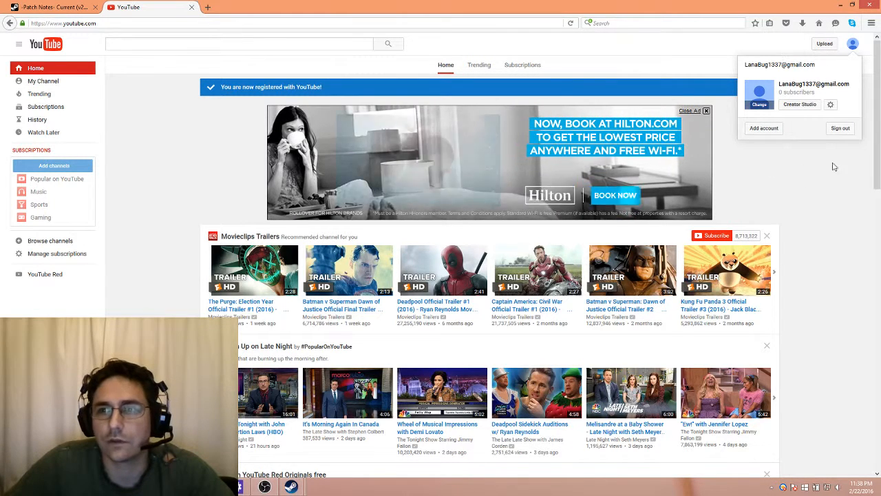
{"action": "left_click", "coordinate": [502, 39]}
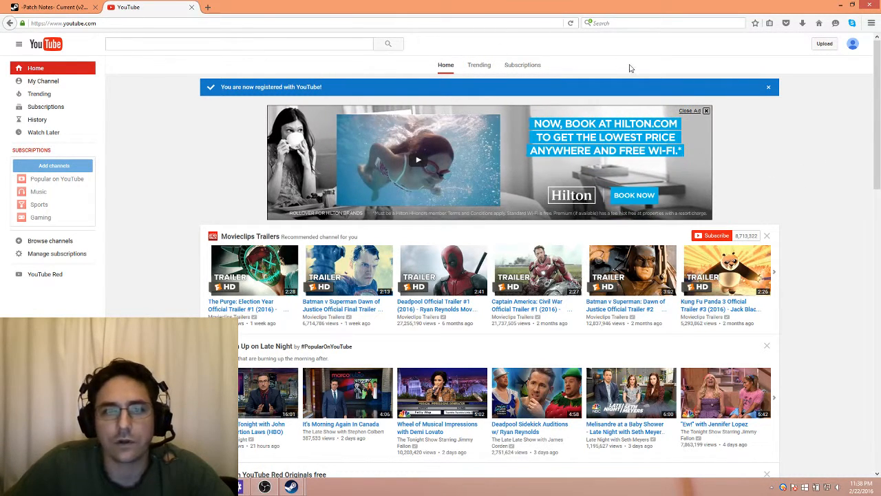
{"action": "left_click", "coordinate": [826, 44]}
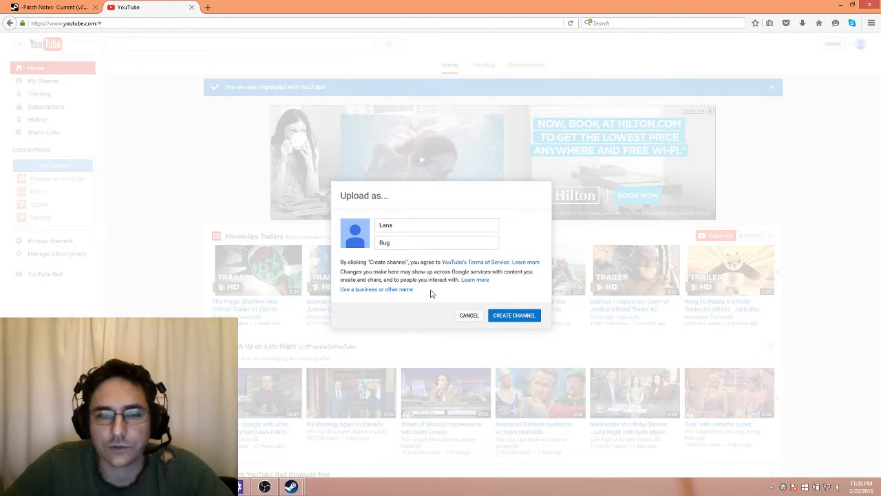
{"action": "left_click", "coordinate": [530, 316]}
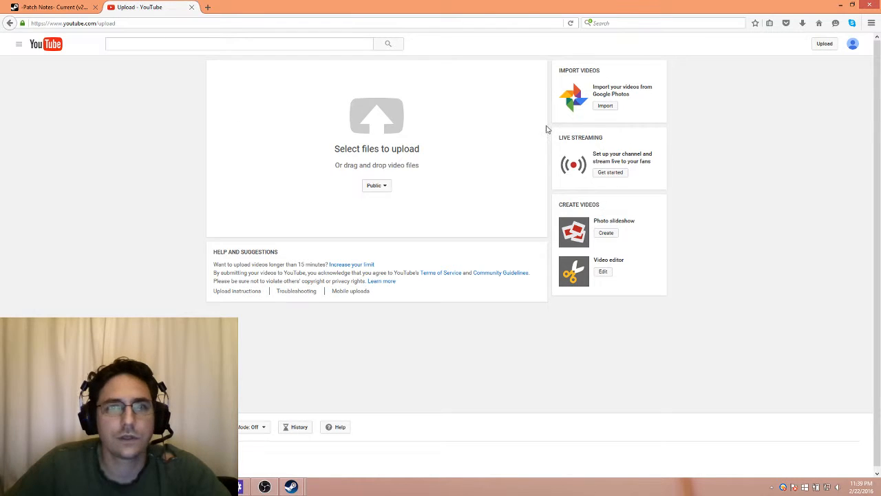
{"action": "left_click", "coordinate": [853, 45]}
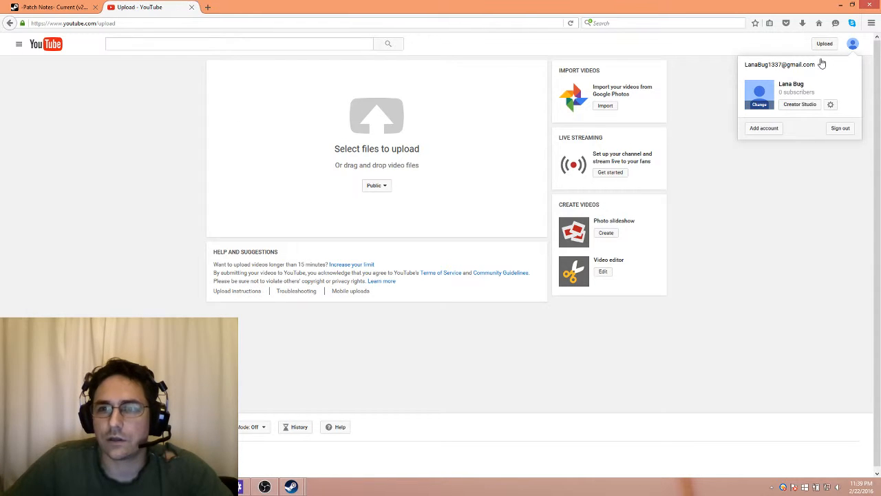
{"action": "left_click", "coordinate": [778, 69]}
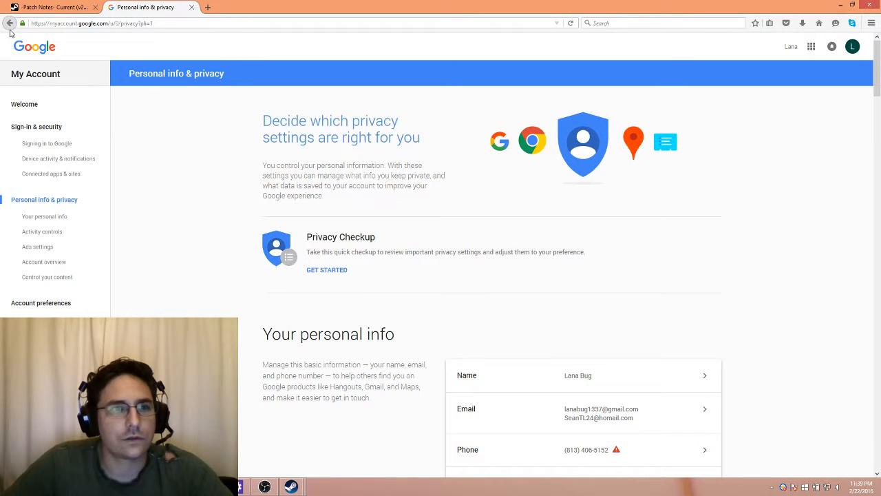
{"action": "left_click", "coordinate": [10, 24]}
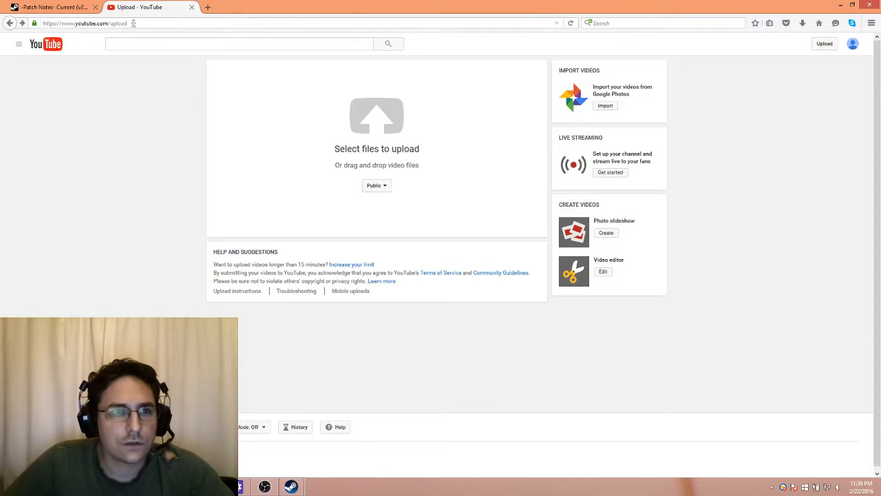
Step: Look up "das" in the browser's address history and open the YouTube Creator Studio dashboard
{"action": "left_click", "coordinate": [133, 23]}
{"action": "type", "text": "das"}
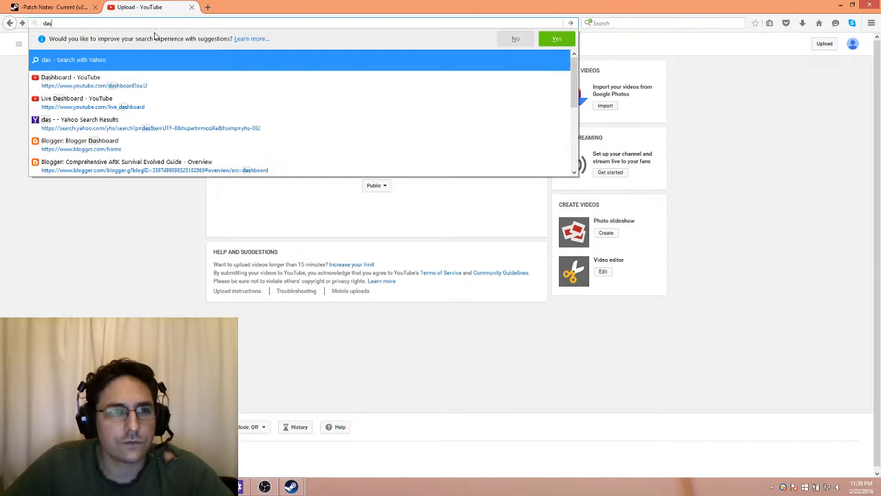
{"action": "left_click", "coordinate": [110, 77]}
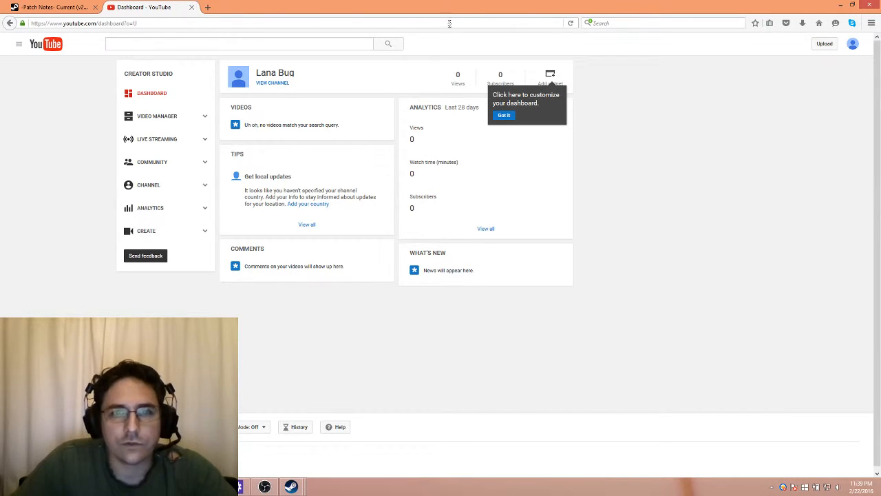
Step: Search Google for "obs" in a new tab and open the Open Broadcaster Software website
{"action": "mouse_move", "coordinate": [451, 12]}
{"action": "left_mouse_down"}
{"action": "mouse_move", "coordinate": [464, 10]}
{"action": "mouse_move", "coordinate": [432, 18]}
{"action": "mouse_move", "coordinate": [440, 25]}
{"action": "left_mouse_up"}
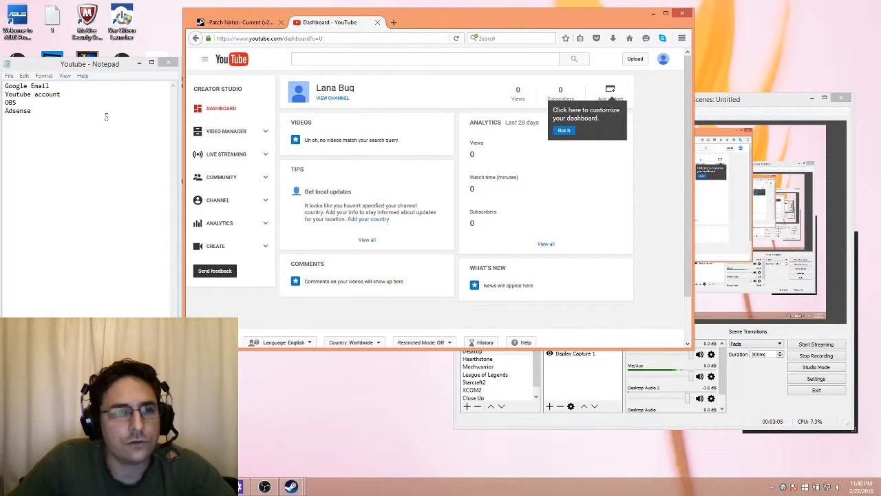
{"action": "left_click", "coordinate": [394, 22]}
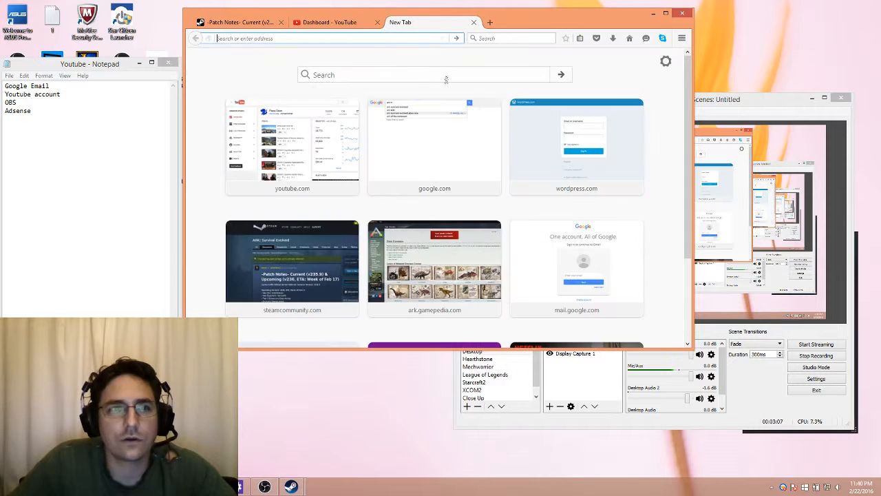
{"action": "type", "text": "google.com/"}
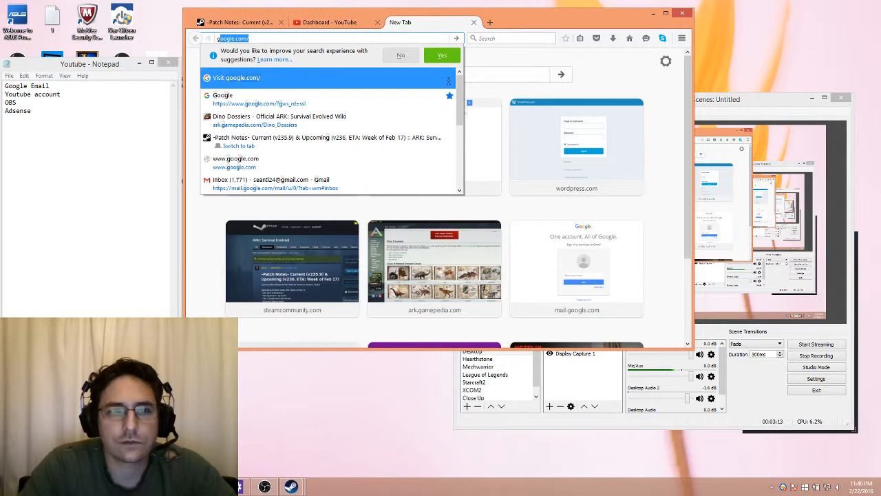
{"action": "key", "text": "Return"}
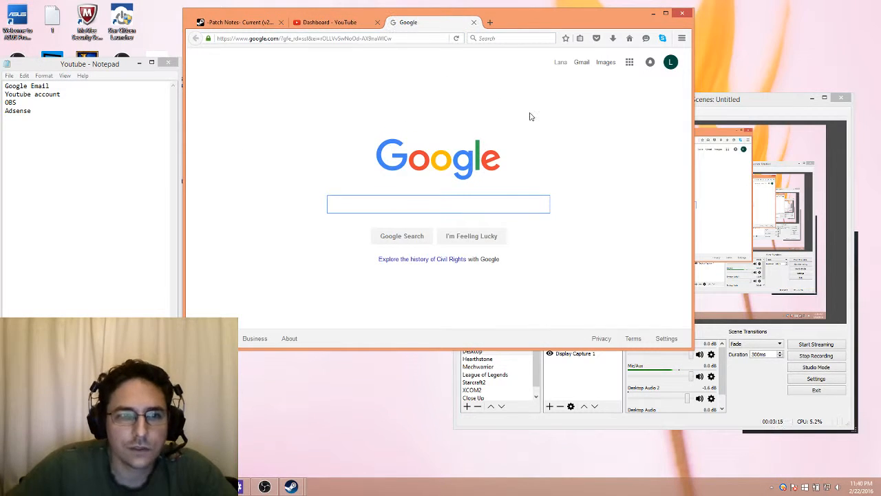
{"action": "type", "text": "obs"}
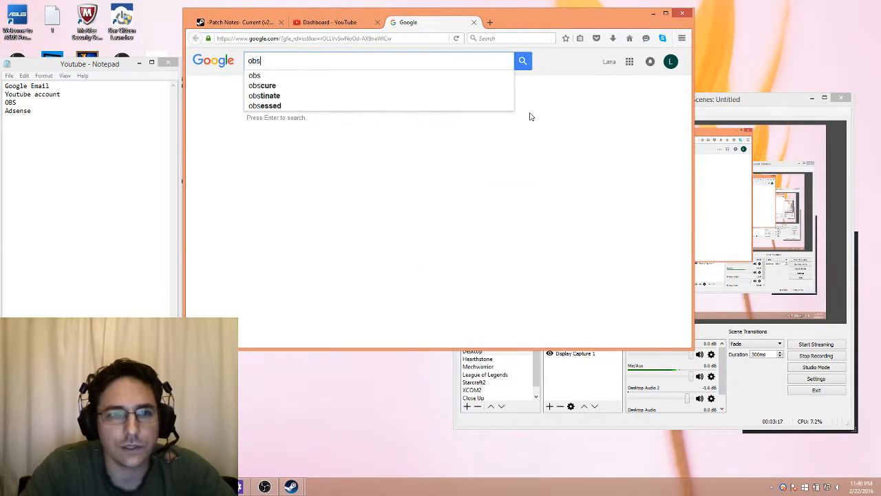
{"action": "key", "text": "Return"}
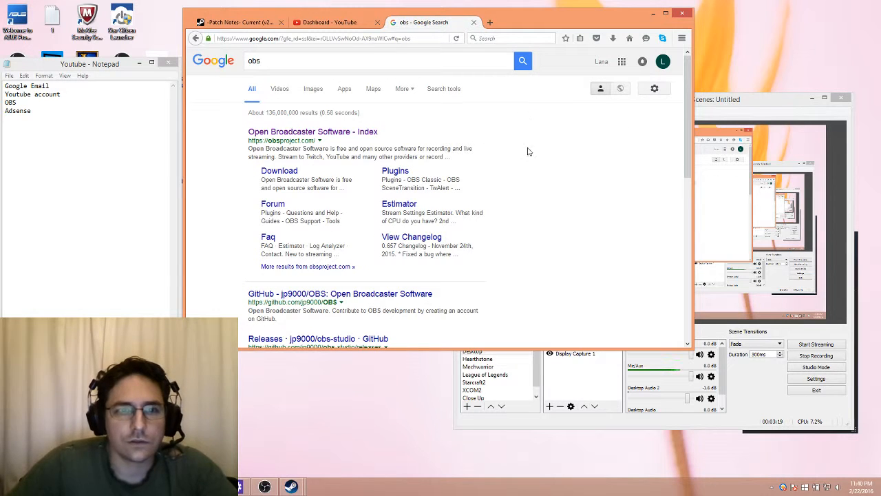
{"action": "left_click", "coordinate": [336, 137]}
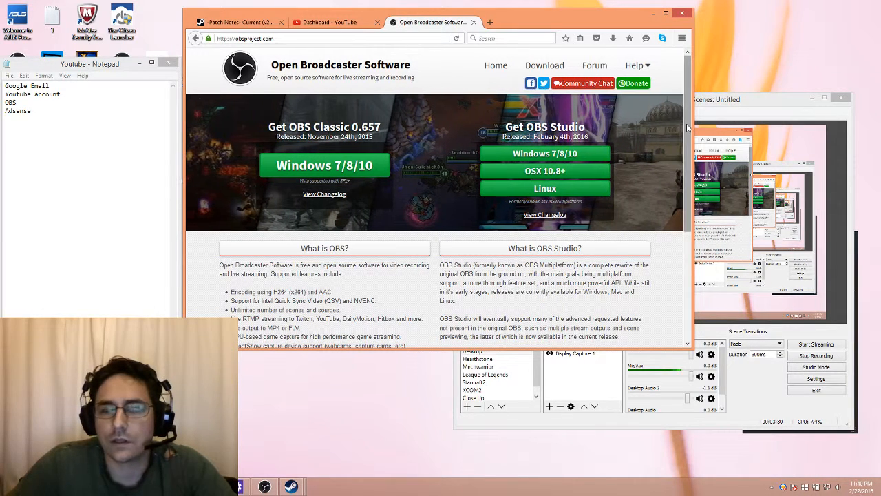
Step: Download the OBS Classic installer for Windows, OBS_0_657b_Installer.exe, and open the downloaded file
{"action": "left_click", "coordinate": [545, 68]}
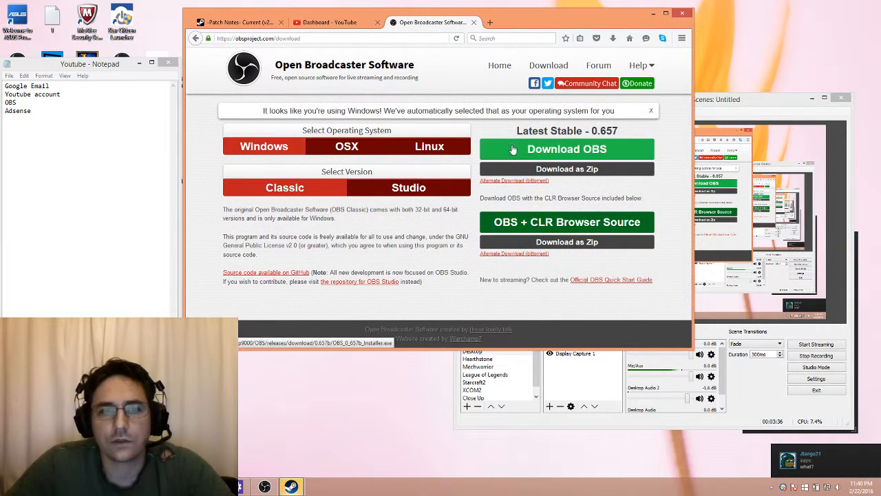
{"action": "left_click", "coordinate": [277, 150]}
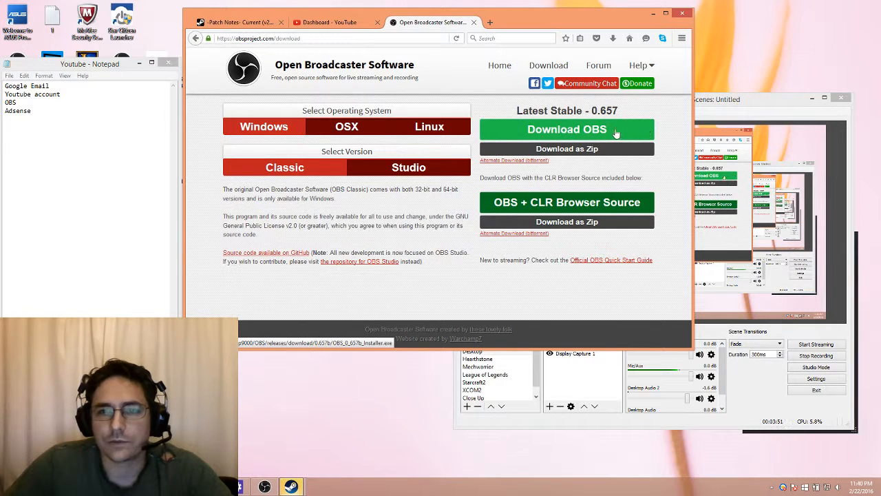
{"action": "left_click", "coordinate": [591, 134]}
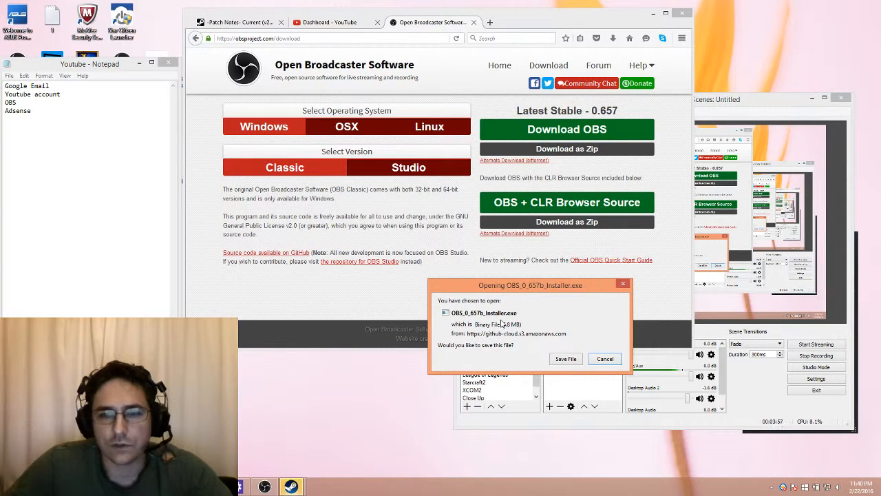
{"action": "left_click", "coordinate": [565, 360]}
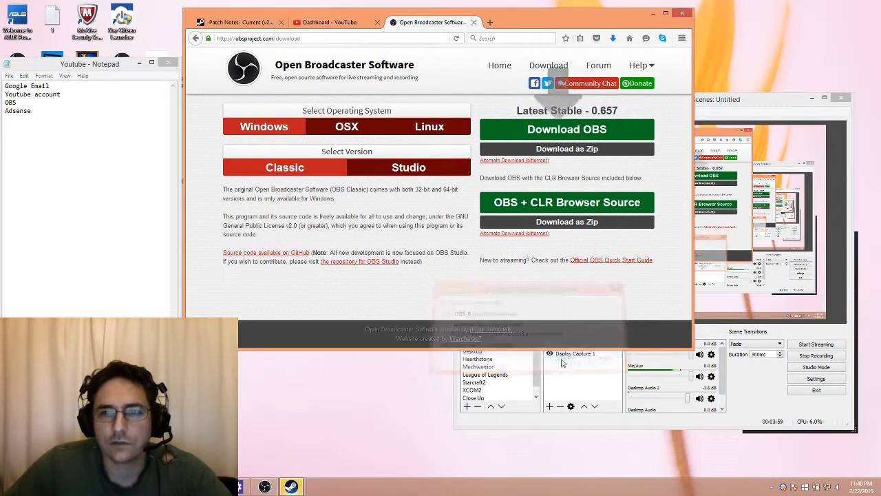
{"action": "left_click", "coordinate": [613, 39]}
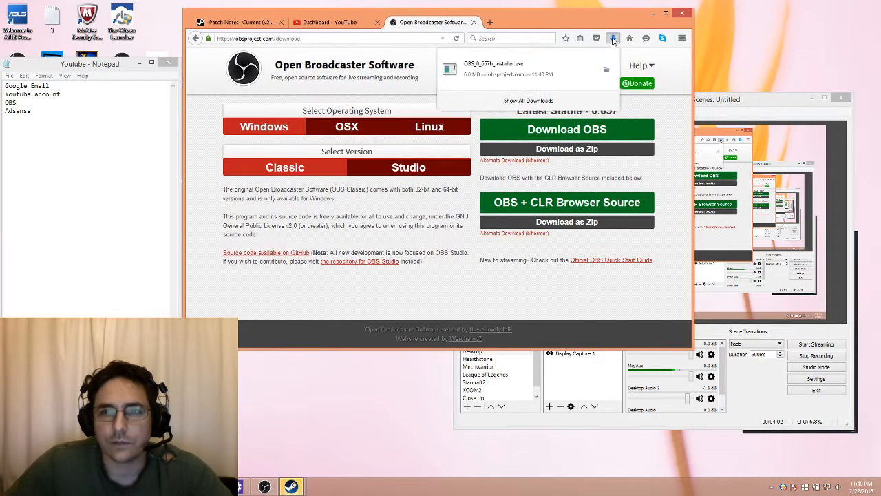
{"action": "left_click", "coordinate": [544, 71]}
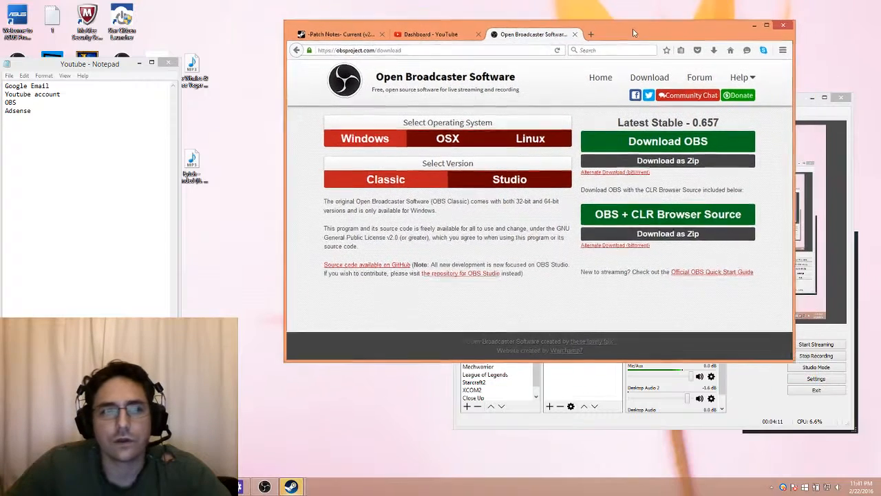
Step: Move the browser and Notepad windows aside to expose the OBS Studio shortcut on the desktop
{"action": "left_click_drag", "start_coordinate": [633, 33], "coordinate": [630, 29]}
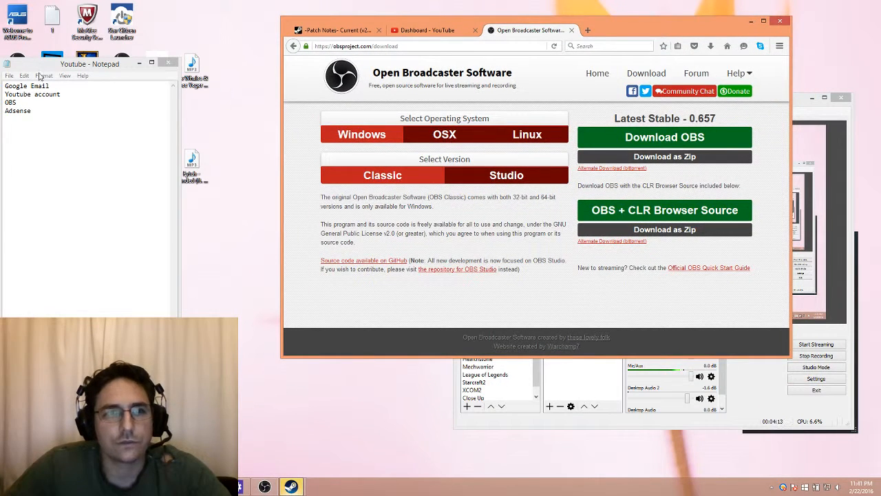
{"action": "left_click_drag", "start_coordinate": [35, 66], "coordinate": [46, 117]}
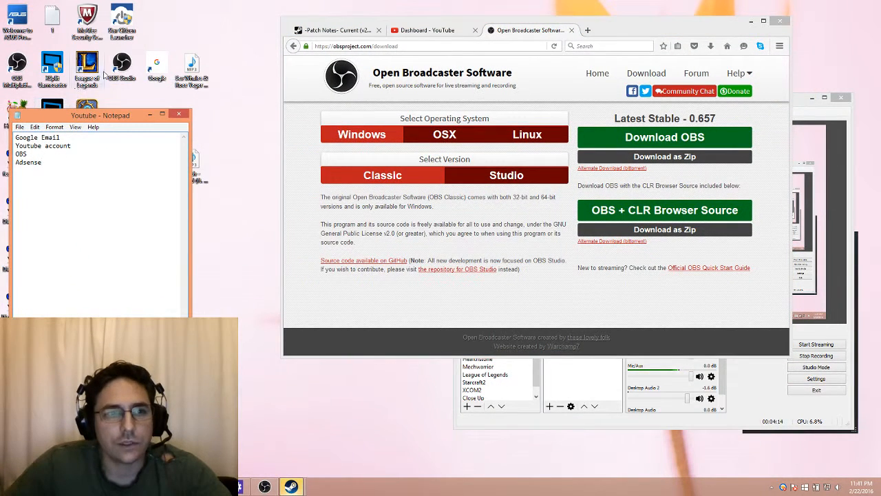
{"action": "left_click_drag", "start_coordinate": [124, 69], "coordinate": [413, 83]}
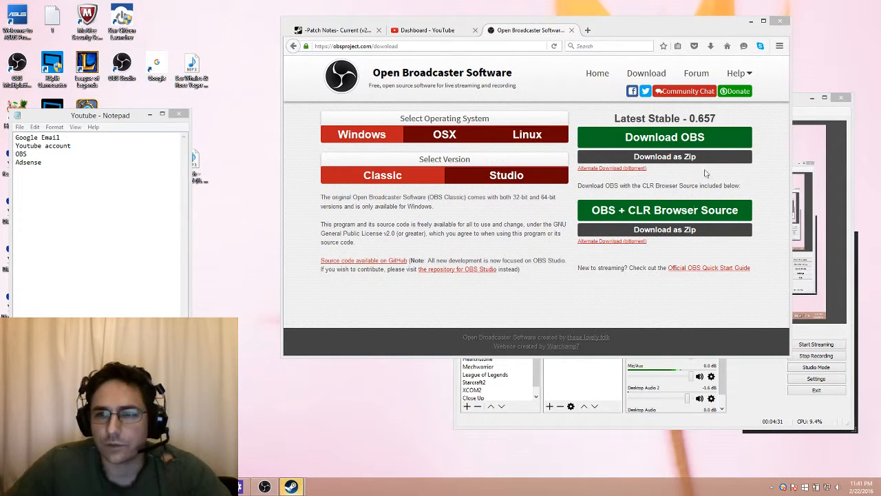
Step: Switch to OBS, move its window to the middle of the desktop and select the Video Capture Device 1 source
{"action": "left_click", "coordinate": [791, 103]}
{"action": "left_click_drag", "start_coordinate": [792, 103], "coordinate": [589, 76]}
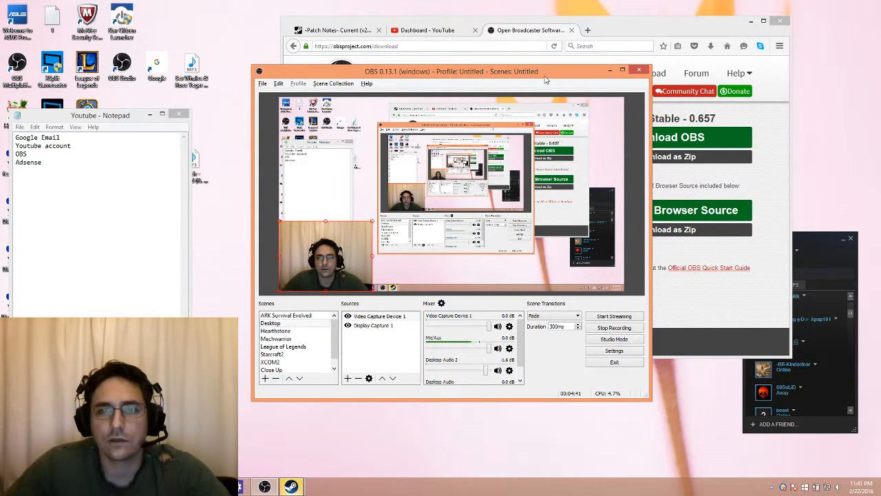
{"action": "left_click_drag", "start_coordinate": [544, 80], "coordinate": [538, 89]}
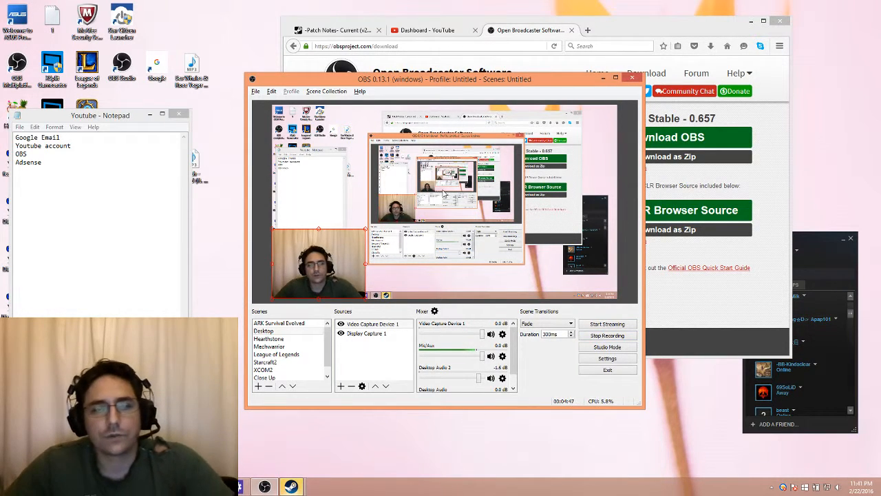
{"action": "left_click", "coordinate": [369, 326]}
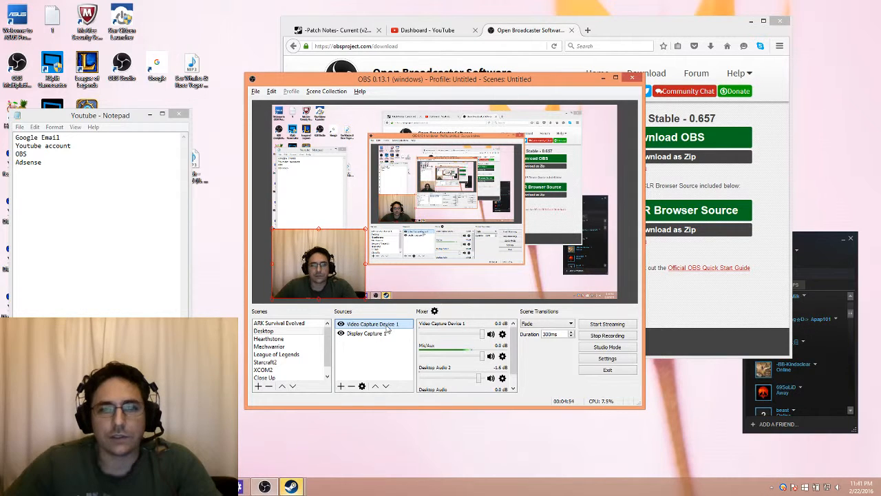
Step: Select the Display Capture 1 source, clear the selection, and move the OBS window higher on the cleared desktop
{"action": "left_click", "coordinate": [389, 332]}
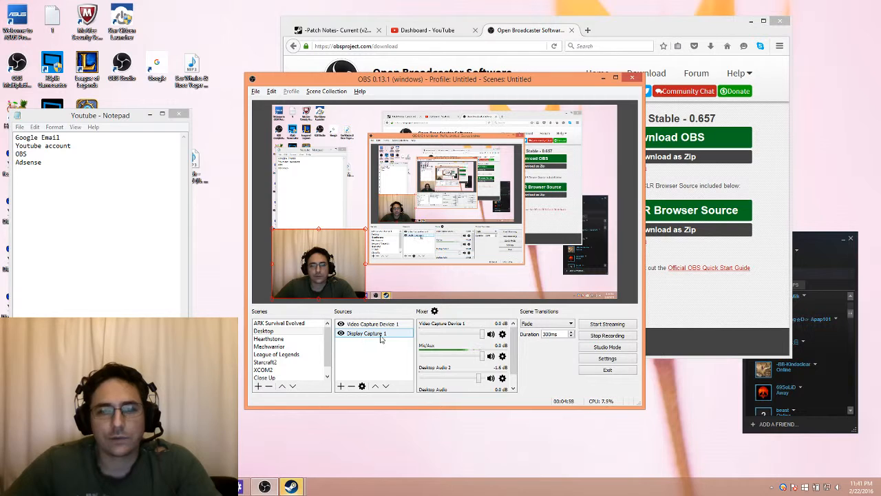
{"action": "left_click", "coordinate": [375, 348]}
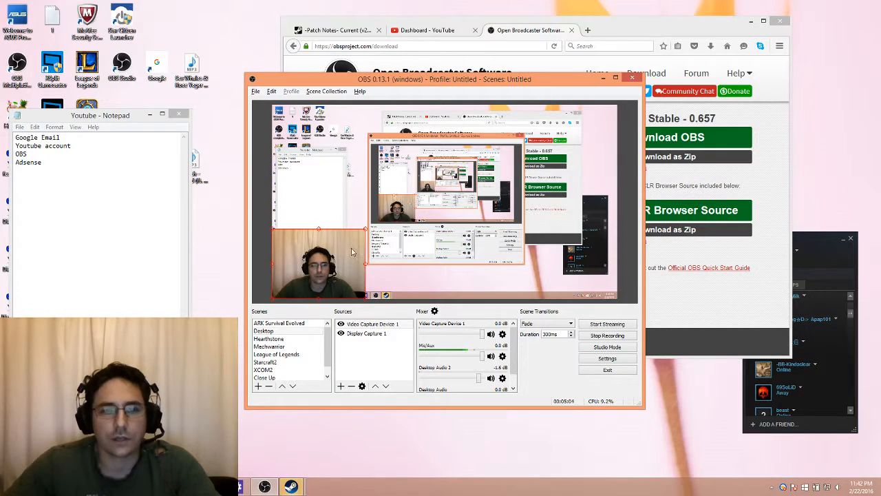
{"action": "mouse_move", "coordinate": [427, 81]}
{"action": "left_mouse_down"}
{"action": "mouse_move", "coordinate": [435, 81]}
{"action": "mouse_move", "coordinate": [422, 81]}
{"action": "left_mouse_up"}
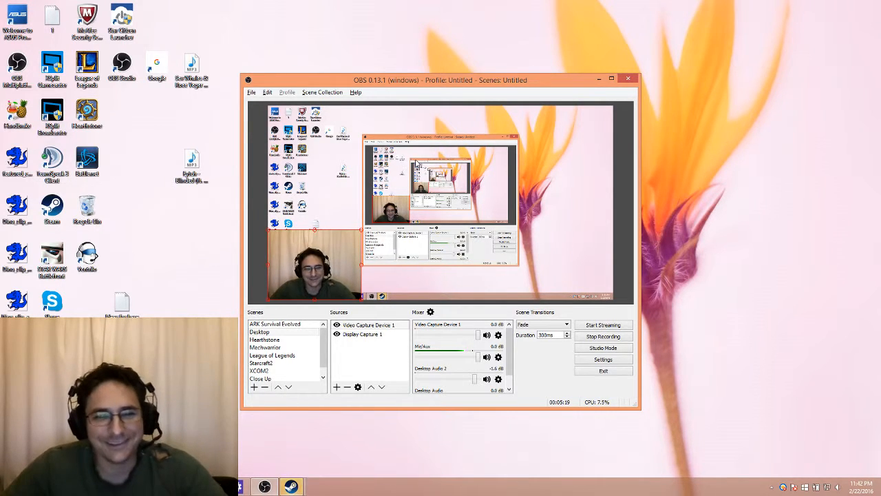
{"action": "left_click_drag", "start_coordinate": [408, 84], "coordinate": [431, 33]}
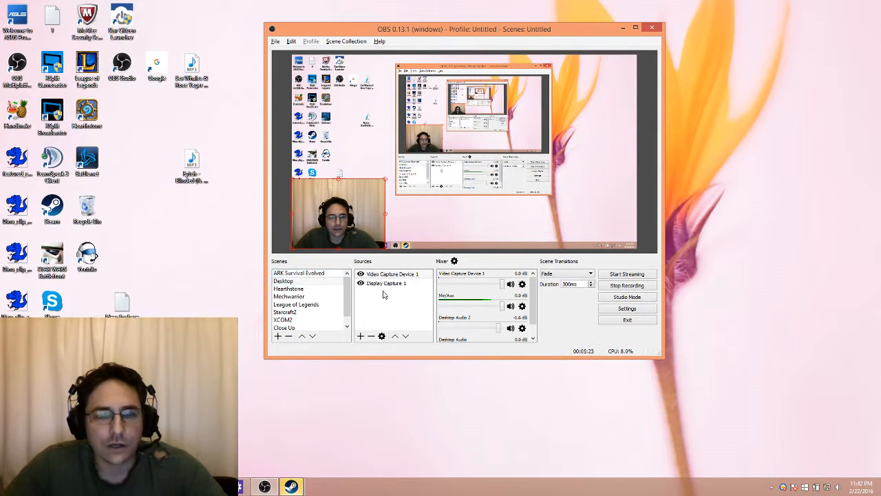
Step: Examine the properties of the Desktop scene's Display Capture 1 source and close them without changes
{"action": "left_click", "coordinate": [286, 283]}
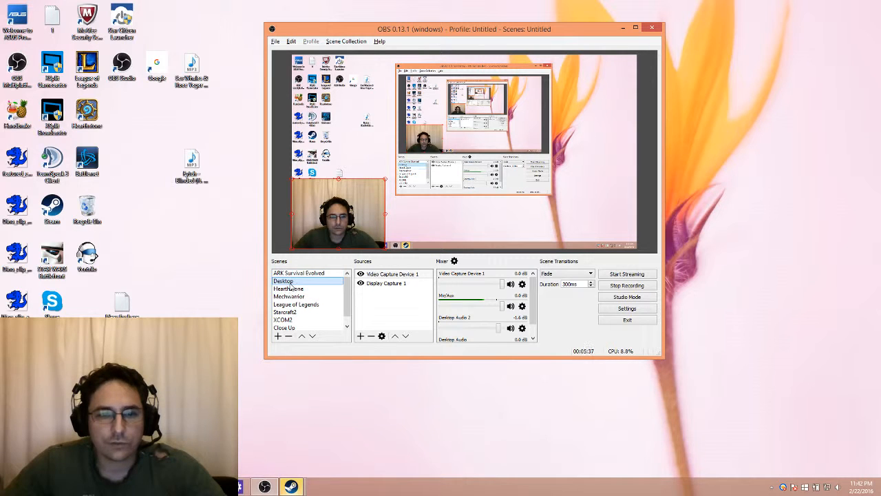
{"action": "left_click", "coordinate": [394, 285]}
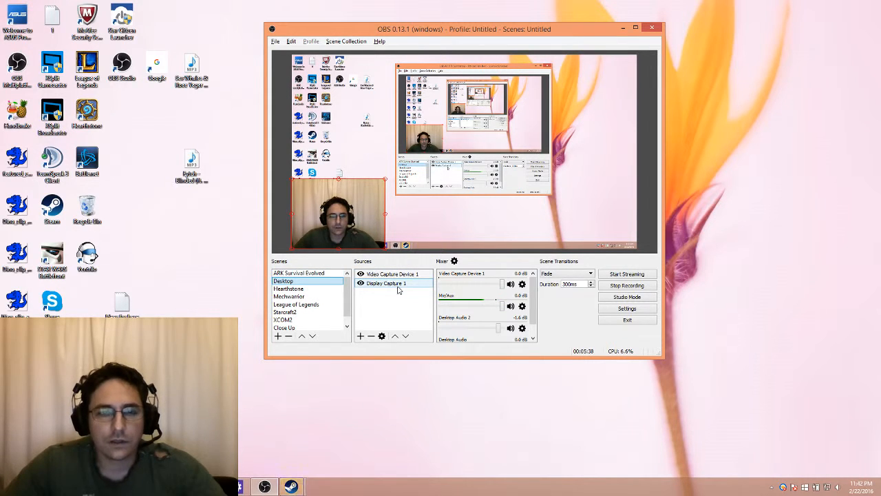
{"action": "right_click", "coordinate": [404, 288]}
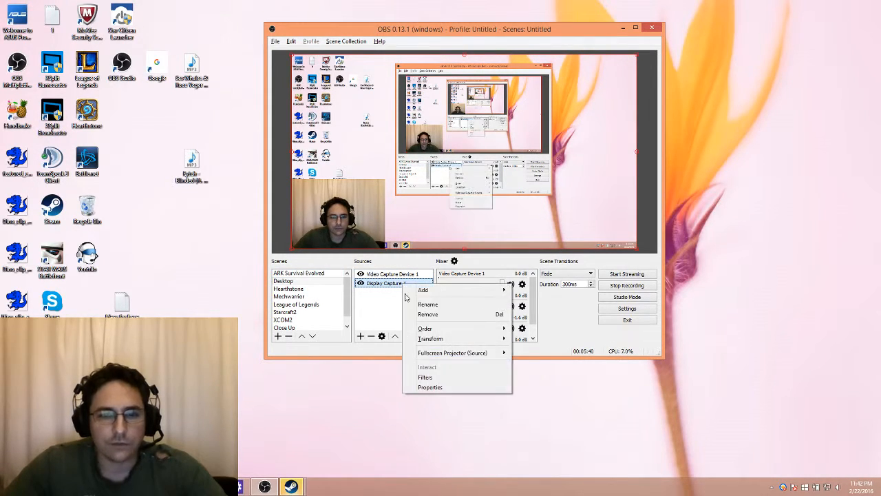
{"action": "left_click", "coordinate": [428, 384]}
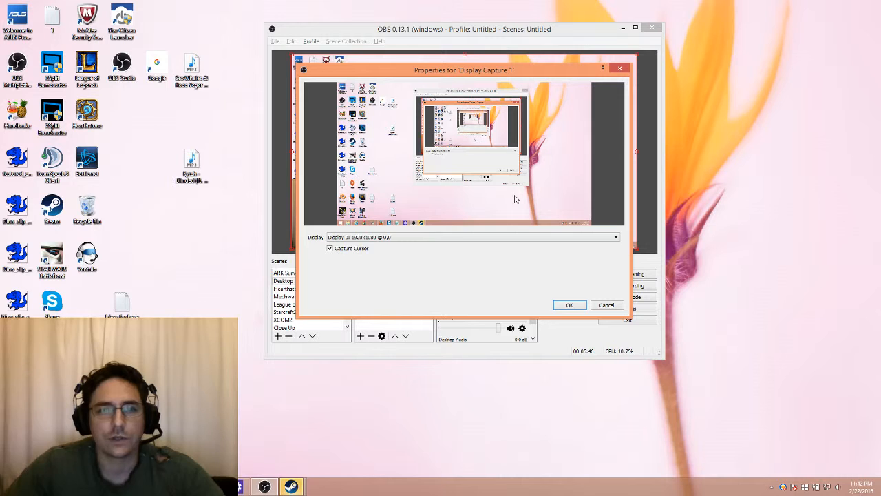
{"action": "left_click", "coordinate": [604, 308]}
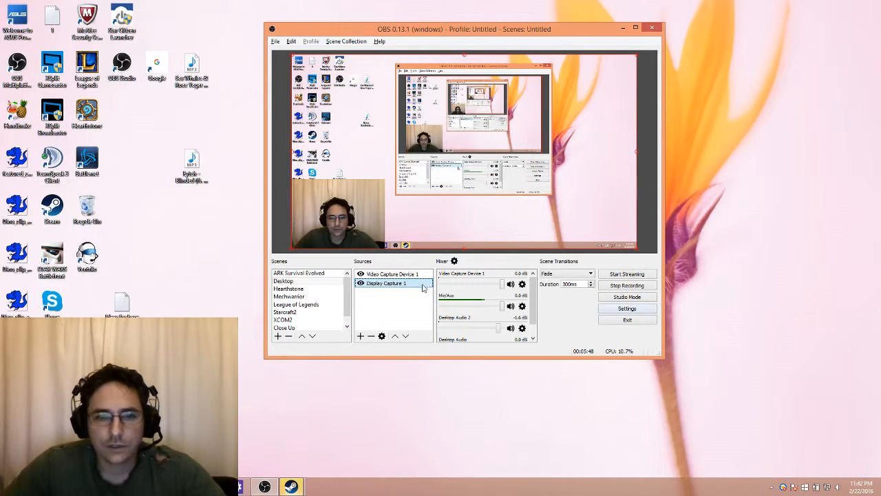
Step: Examine the webcam properties of the Video Capture Device 1 source and close them without changes
{"action": "left_click", "coordinate": [413, 275]}
{"action": "right_click", "coordinate": [412, 278]}
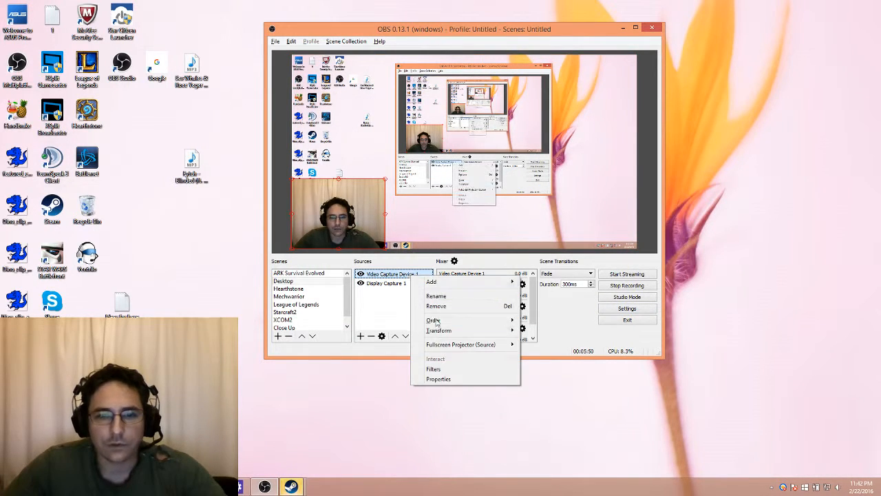
{"action": "left_click", "coordinate": [452, 378]}
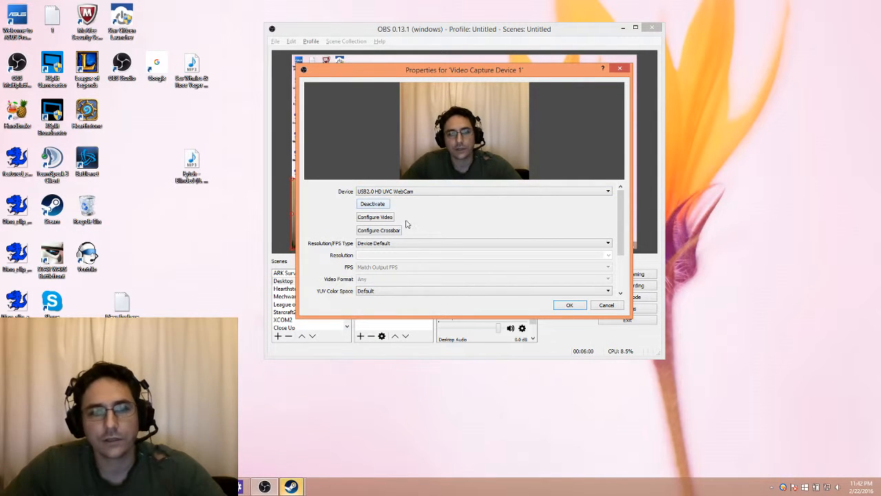
{"action": "left_click", "coordinate": [605, 305]}
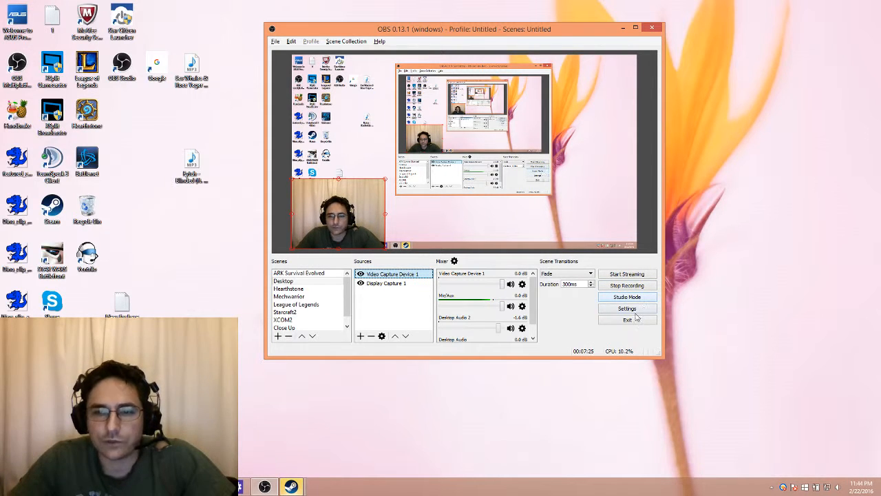
Step: Open the OBS settings and review the streaming service options and the output bitrate and recording options
{"action": "left_click", "coordinate": [277, 42]}
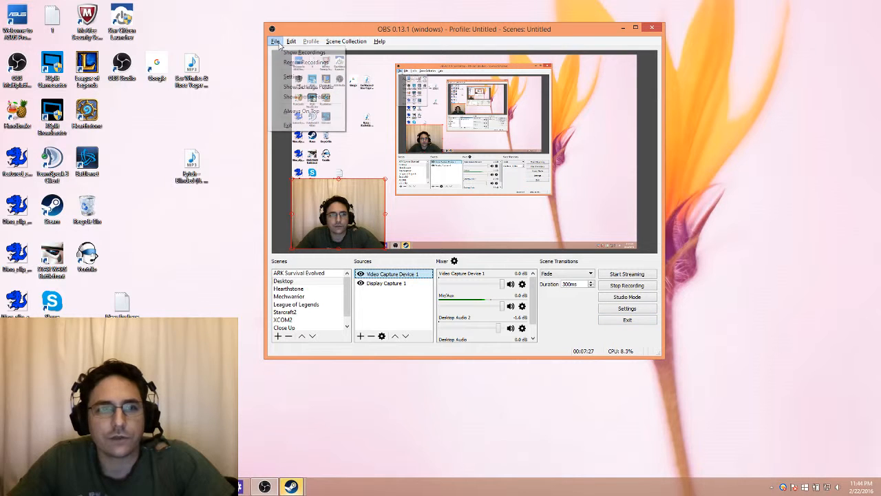
{"action": "left_click", "coordinate": [291, 77]}
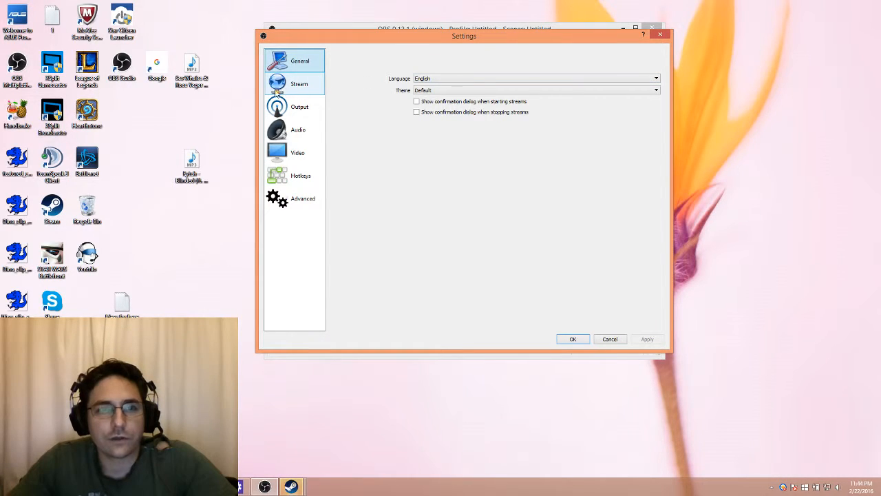
{"action": "left_click", "coordinate": [299, 92]}
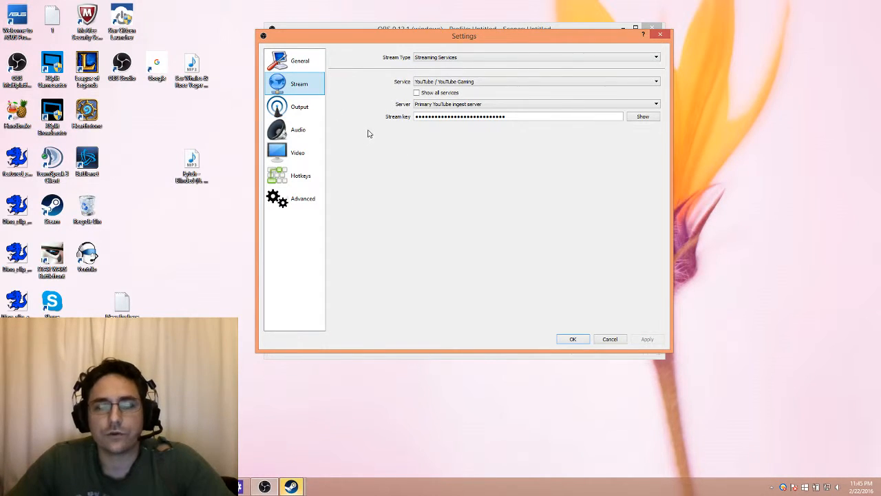
{"action": "left_click", "coordinate": [307, 112]}
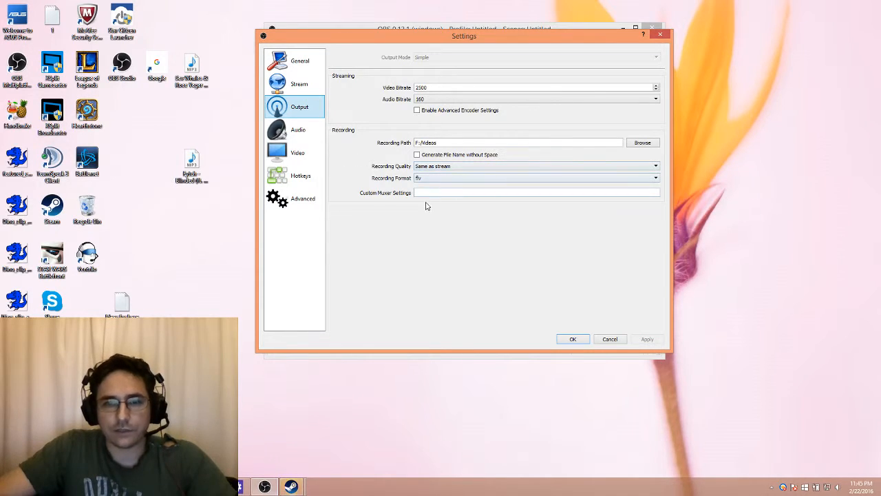
Step: Review the audio settings, checking the available choices for the desktop audio device and the microphone device
{"action": "left_click", "coordinate": [321, 138]}
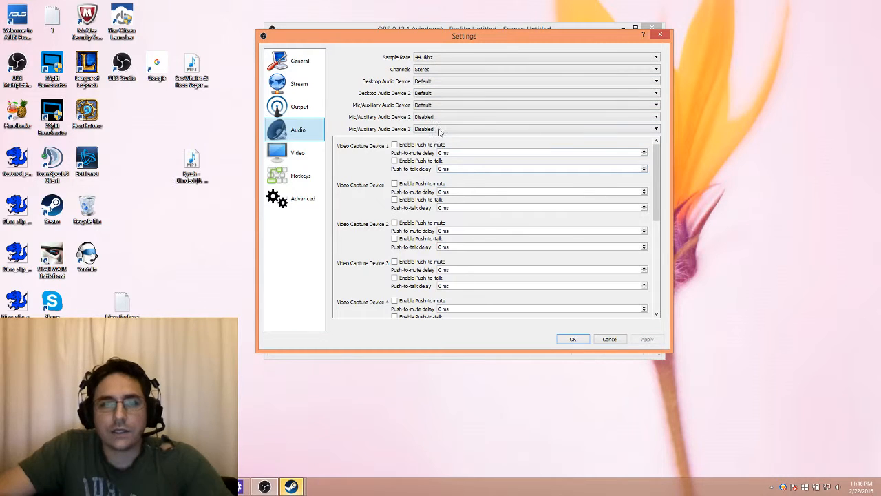
{"action": "left_click", "coordinate": [652, 82]}
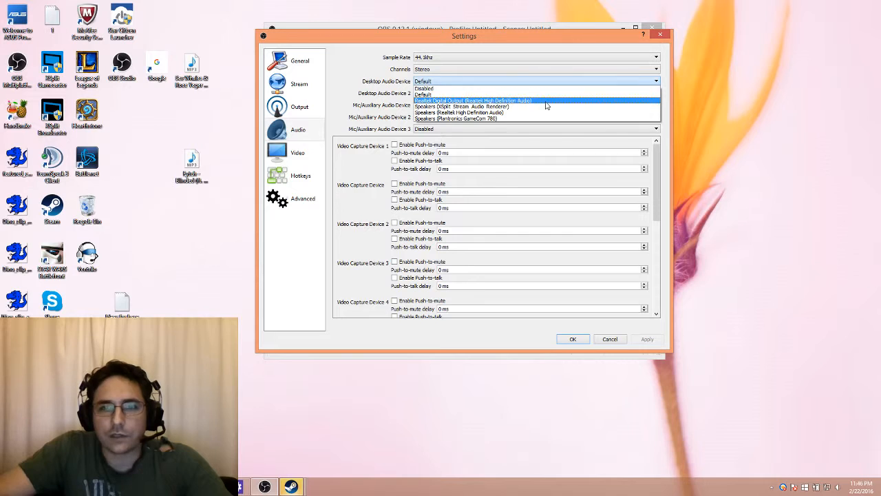
{"action": "left_click", "coordinate": [358, 76]}
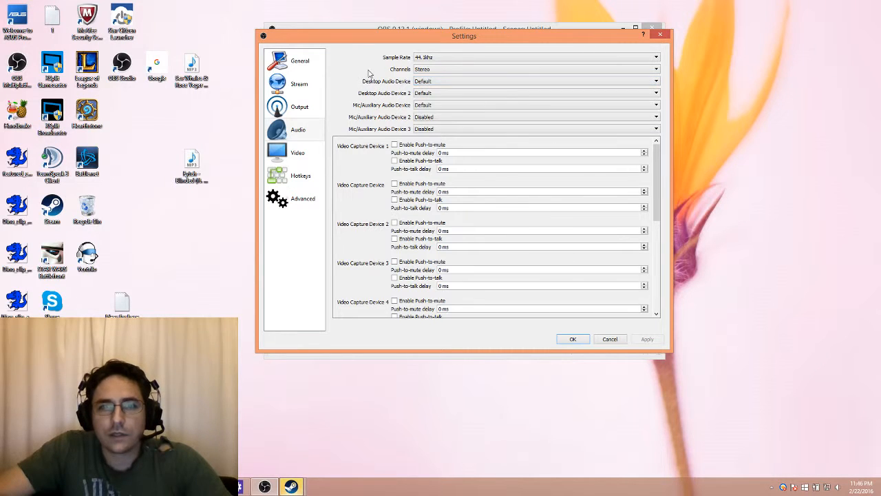
{"action": "left_click", "coordinate": [466, 105]}
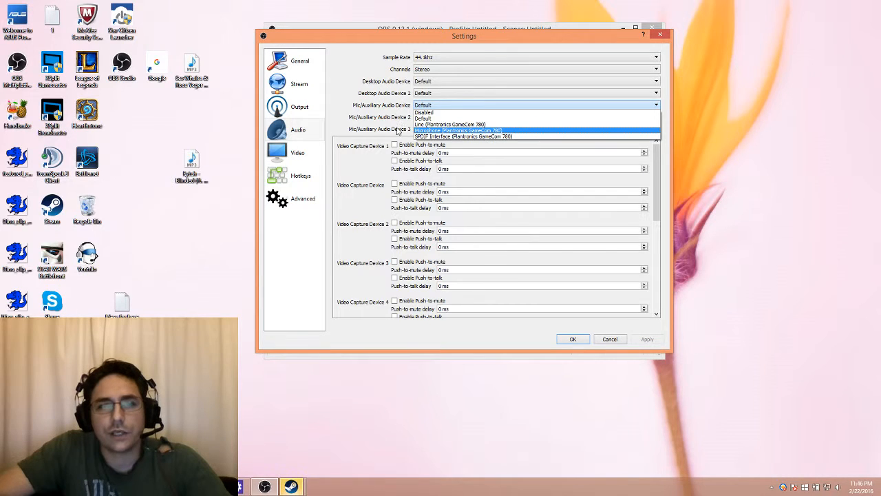
{"action": "left_click", "coordinate": [353, 89]}
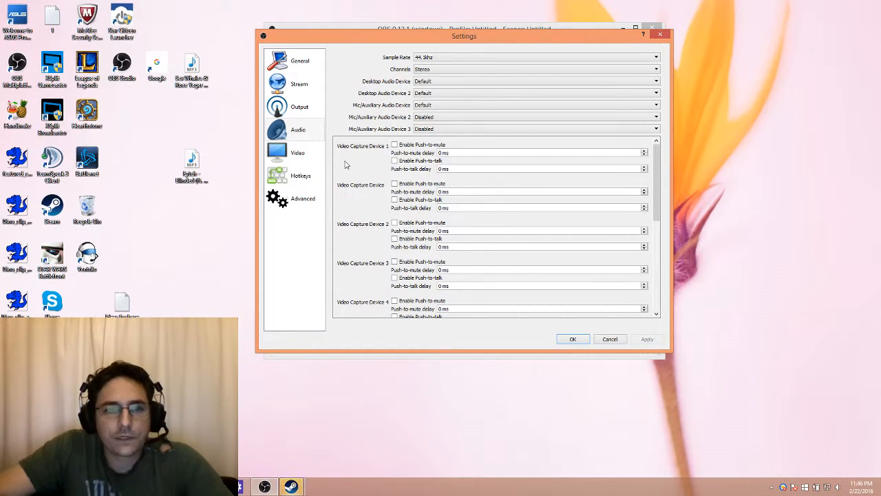
Step: Review the video, hotkey and advanced settings, check the recording controls behind the dialog, and close the settings without saving
{"action": "left_click", "coordinate": [304, 157]}
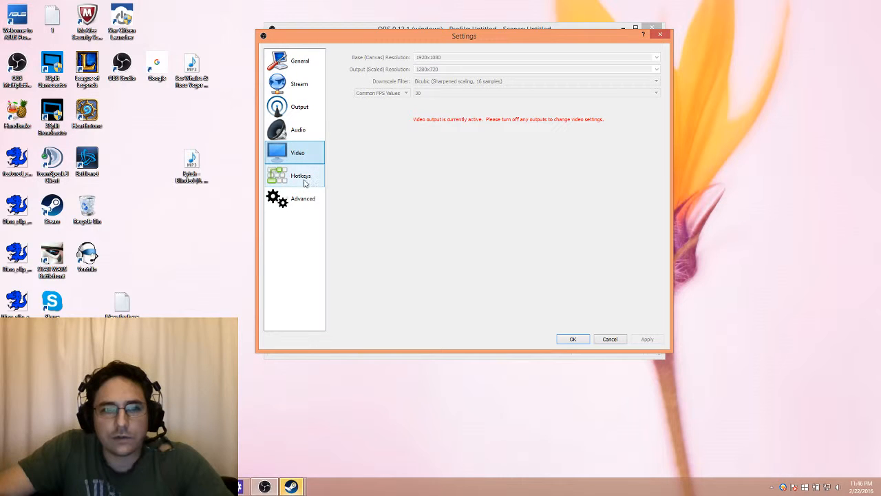
{"action": "left_click", "coordinate": [310, 180]}
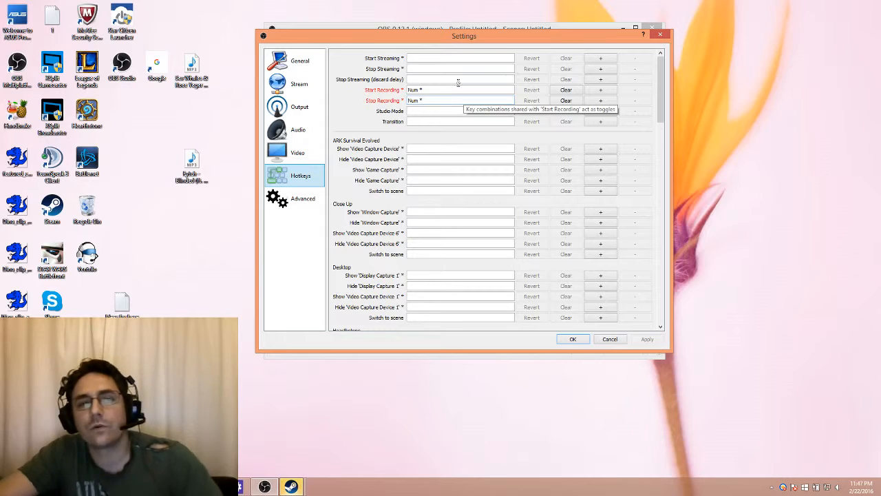
{"action": "left_click_drag", "start_coordinate": [488, 36], "coordinate": [673, 352]}
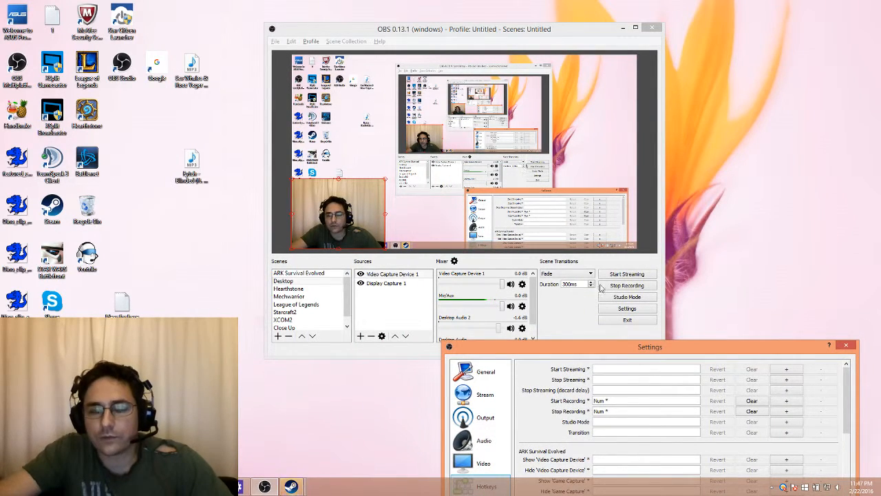
{"action": "left_click_drag", "start_coordinate": [723, 352], "coordinate": [467, 55]}
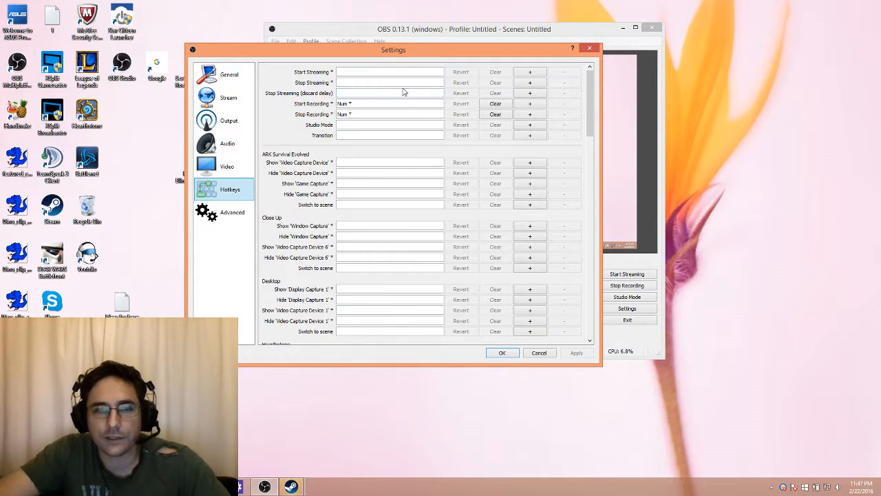
{"action": "left_click", "coordinate": [232, 219]}
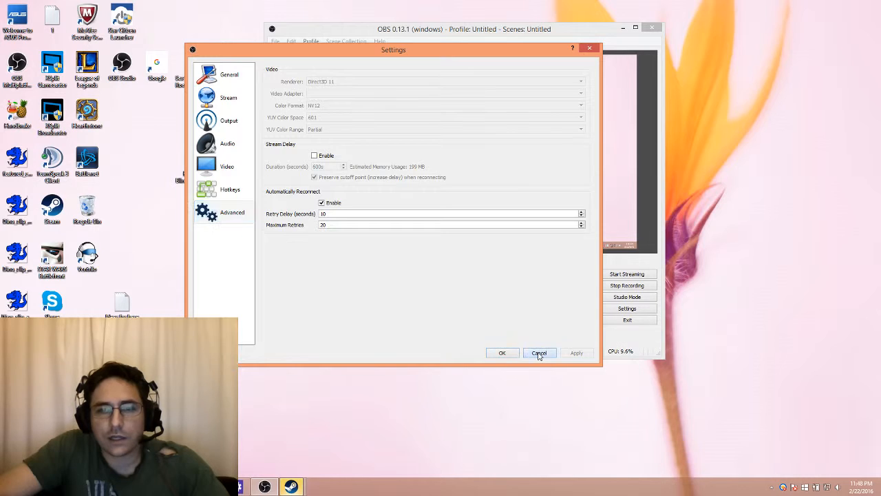
{"action": "left_click", "coordinate": [540, 353]}
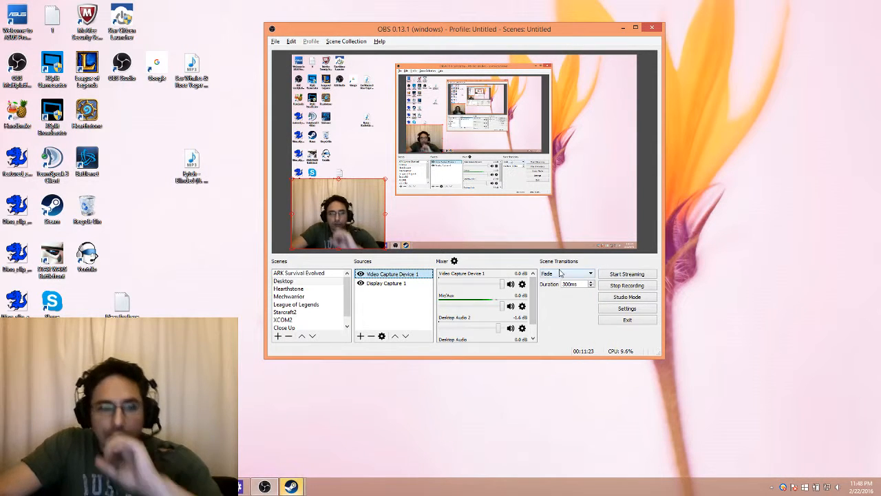
Step: Show the folder where OBS saves its recordings
{"action": "left_click", "coordinate": [124, 67]}
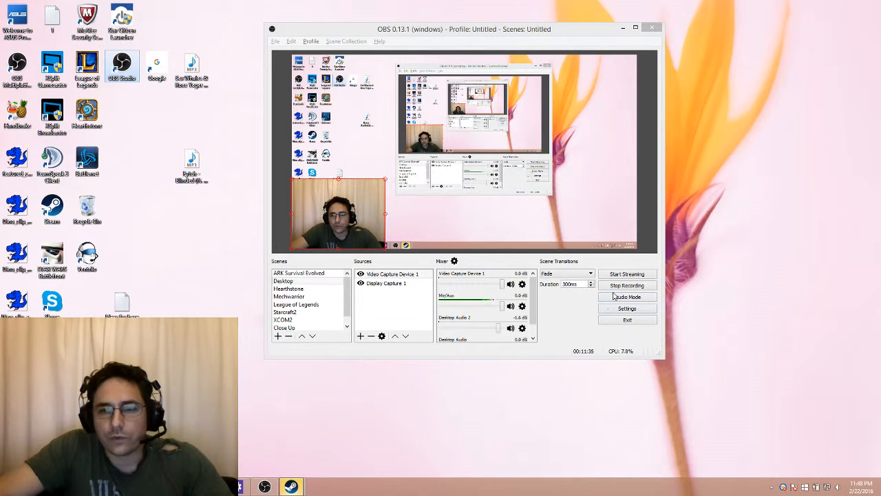
{"action": "left_click", "coordinate": [275, 41]}
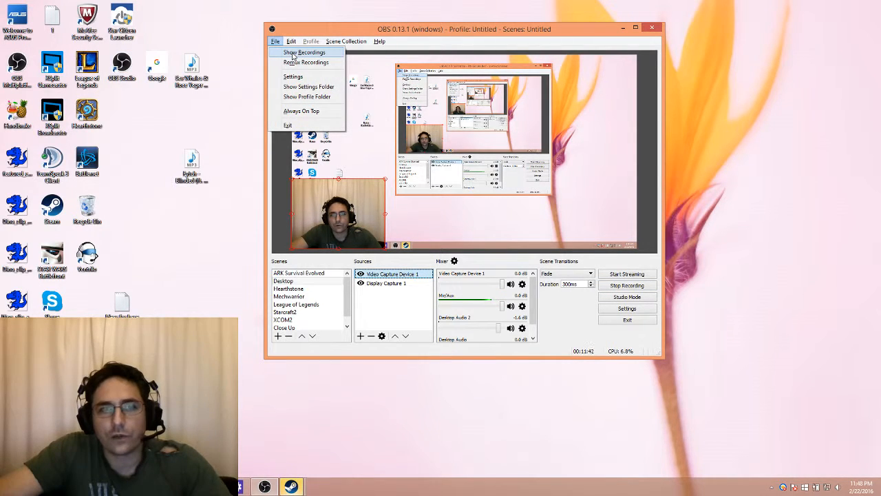
{"action": "left_click", "coordinate": [300, 54]}
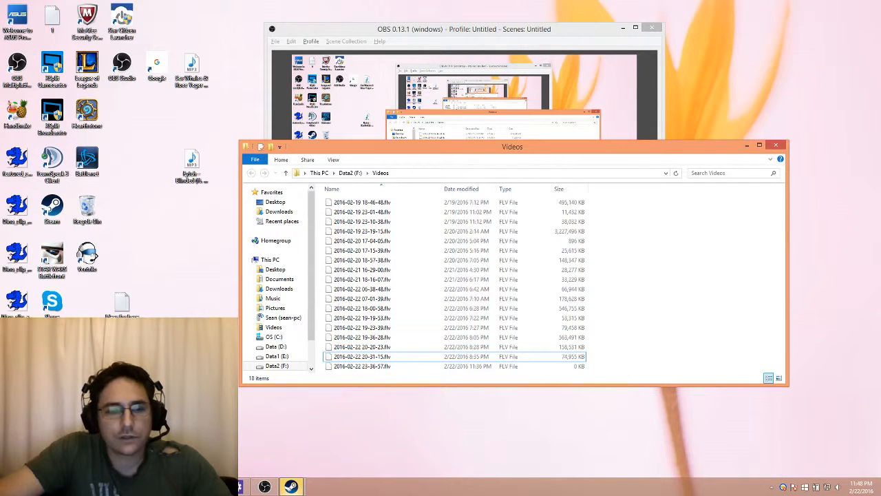
Step: Switch to the browser's YouTube dashboard, move its window clear of the recordings folder, and open the video upload page
{"action": "key", "text": "alt+Tab"}
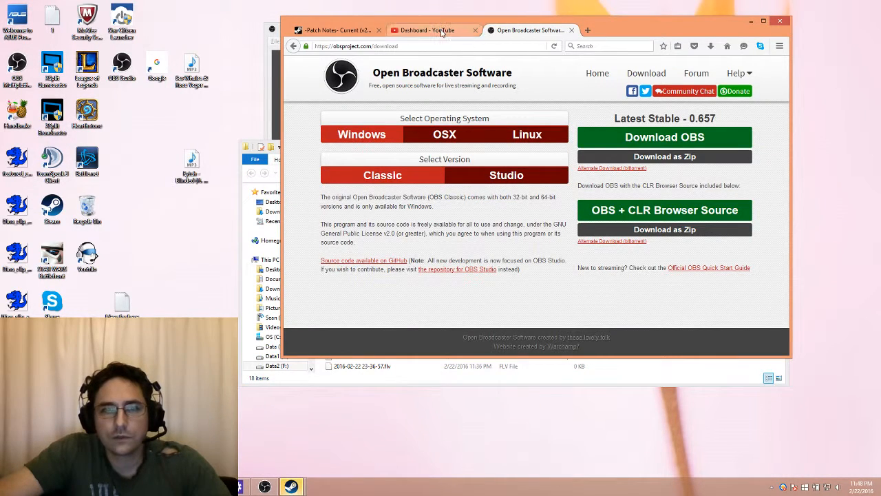
{"action": "left_click", "coordinate": [442, 30]}
{"action": "left_click_drag", "start_coordinate": [661, 31], "coordinate": [406, 86]}
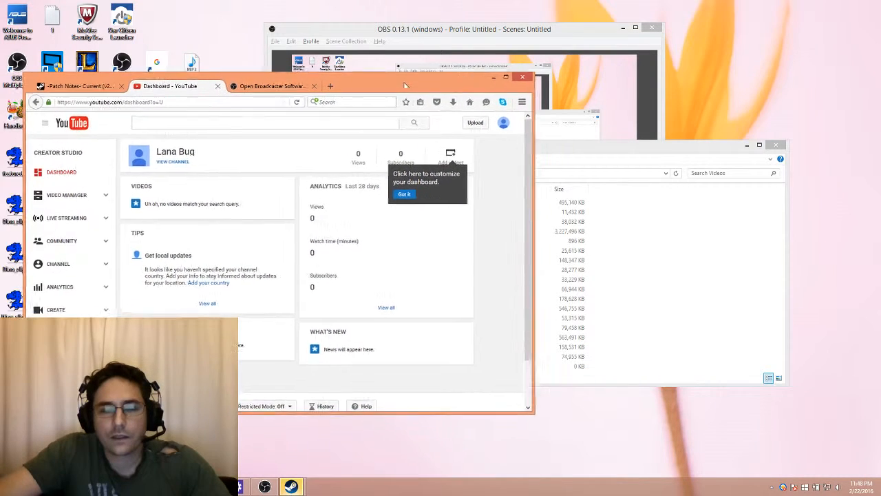
{"action": "left_click", "coordinate": [480, 124]}
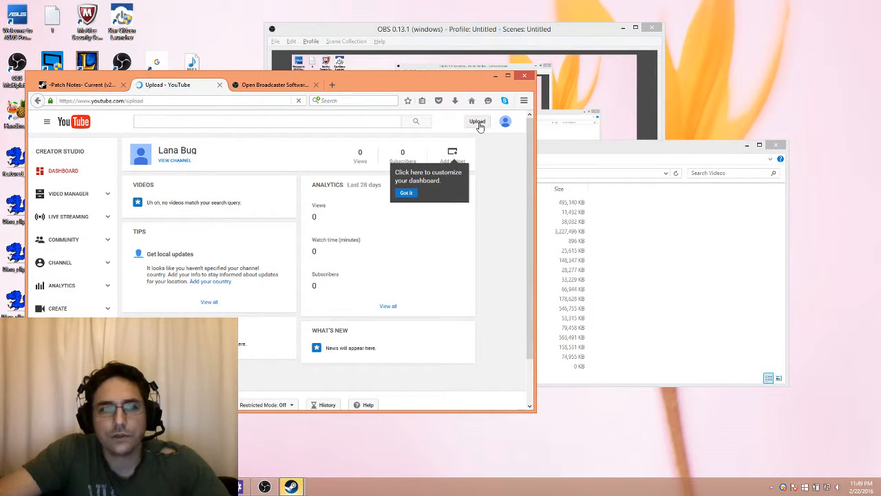
{"action": "left_click_drag", "start_coordinate": [648, 153], "coordinate": [749, 132]}
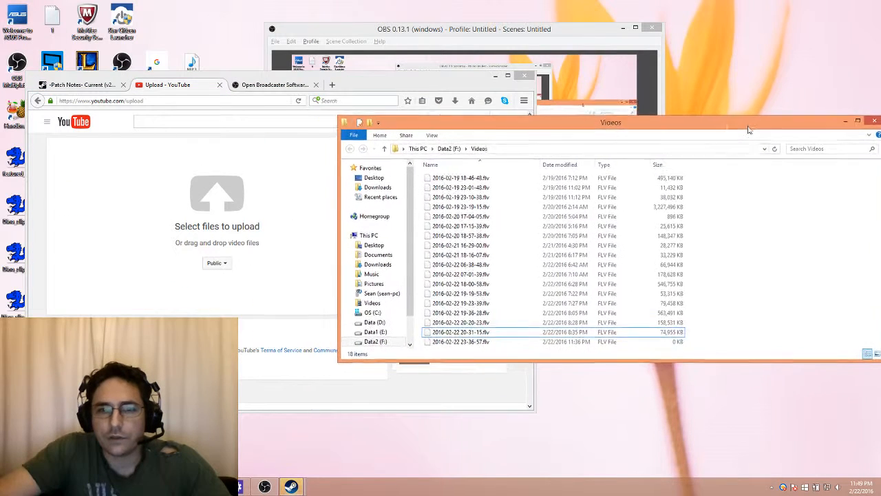
{"action": "left_click", "coordinate": [632, 297]}
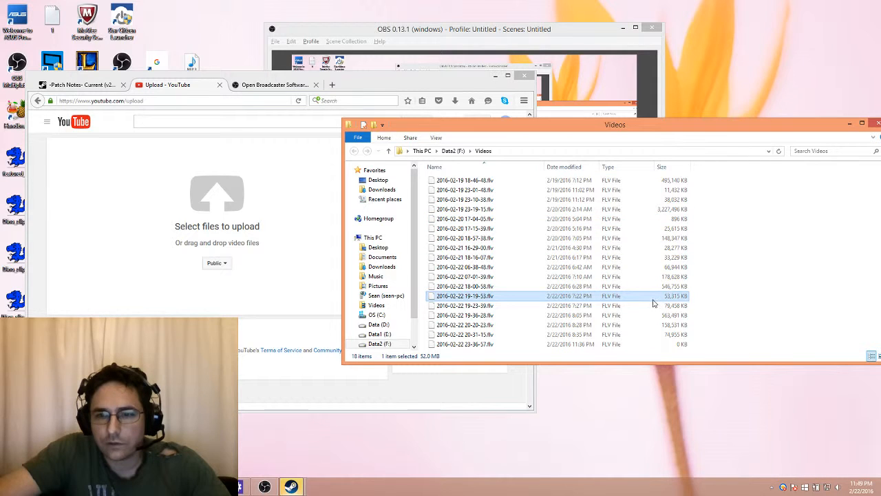
{"action": "left_click_drag", "start_coordinate": [653, 300], "coordinate": [355, 200]}
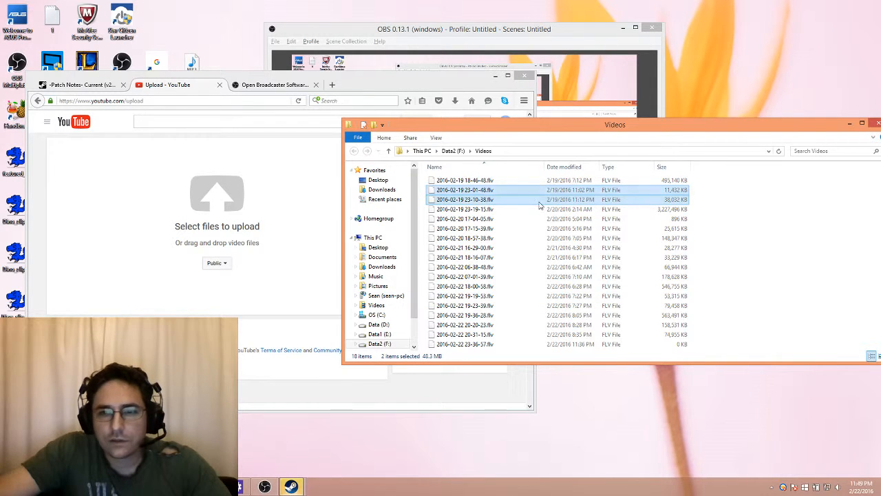
{"action": "left_click", "coordinate": [540, 200]}
{"action": "left_click", "coordinate": [546, 191]}
{"action": "left_click_drag", "start_coordinate": [493, 194], "coordinate": [196, 178]}
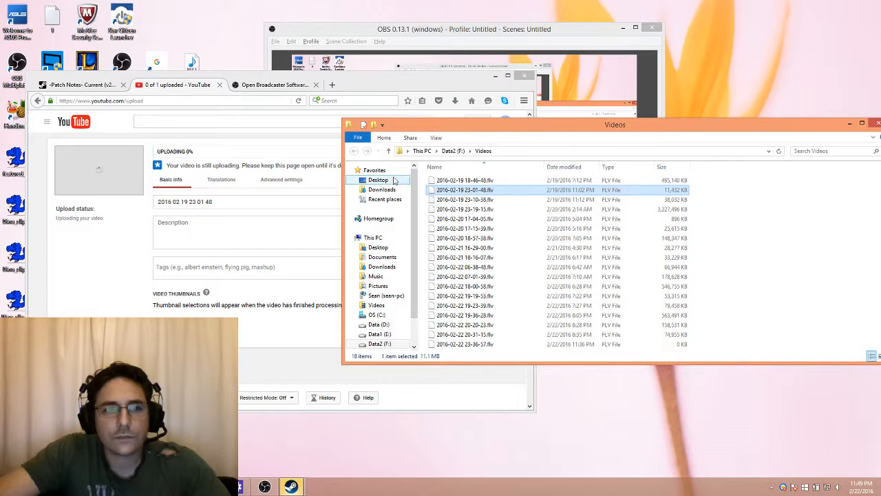
Step: Move the Videos folder window clear of the upload page and set the video's privacy to Private, trying Unlisted first
{"action": "left_click_drag", "start_coordinate": [558, 131], "coordinate": [673, 316]}
{"action": "left_click", "coordinate": [402, 201]}
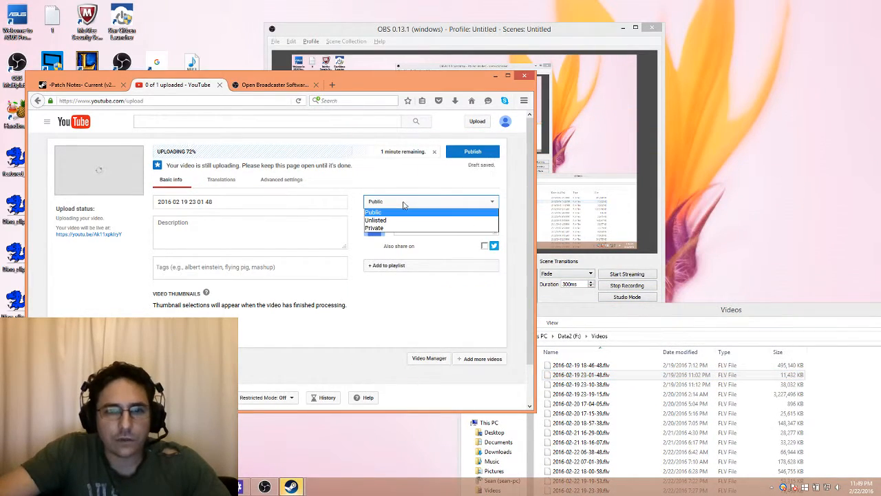
{"action": "left_click", "coordinate": [401, 220]}
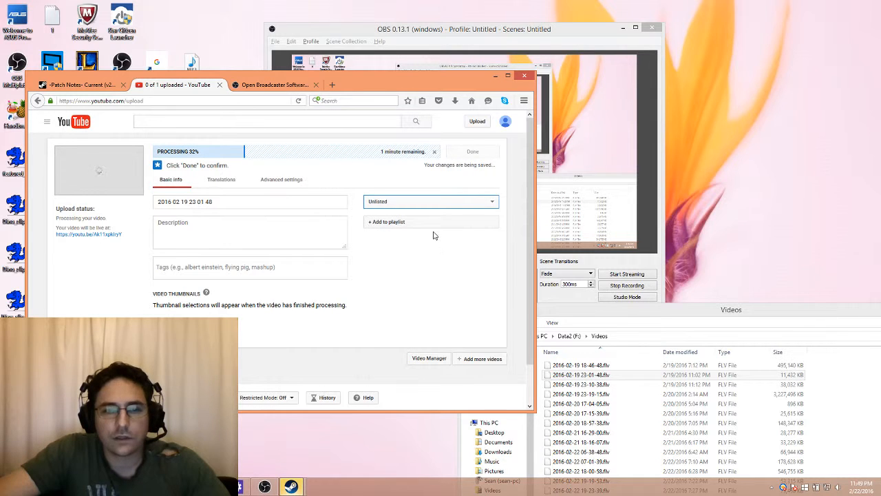
{"action": "left_click", "coordinate": [431, 202]}
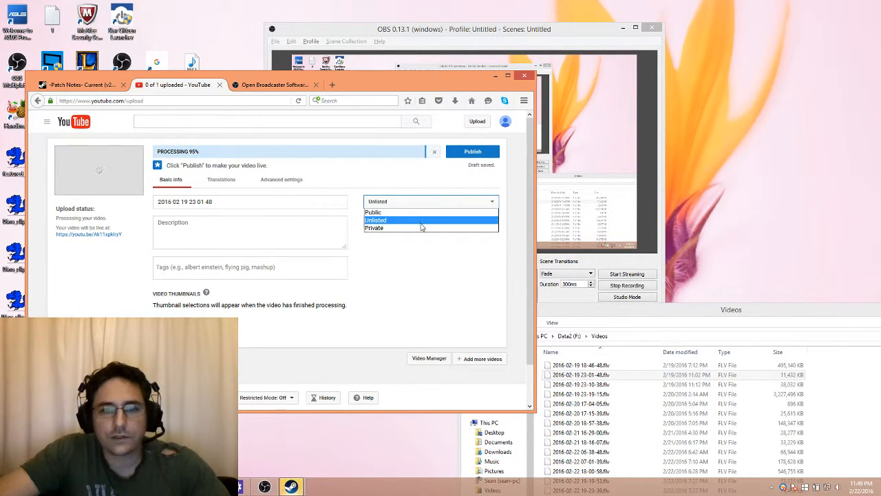
{"action": "left_click", "coordinate": [422, 228]}
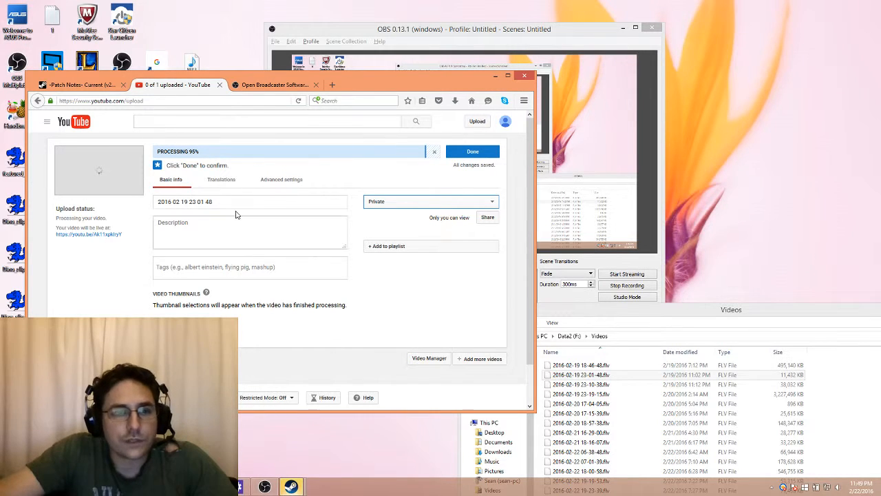
Step: Replace the video's title with "Test for Youtube Videos"
{"action": "left_click_drag", "start_coordinate": [252, 201], "coordinate": [157, 201]}
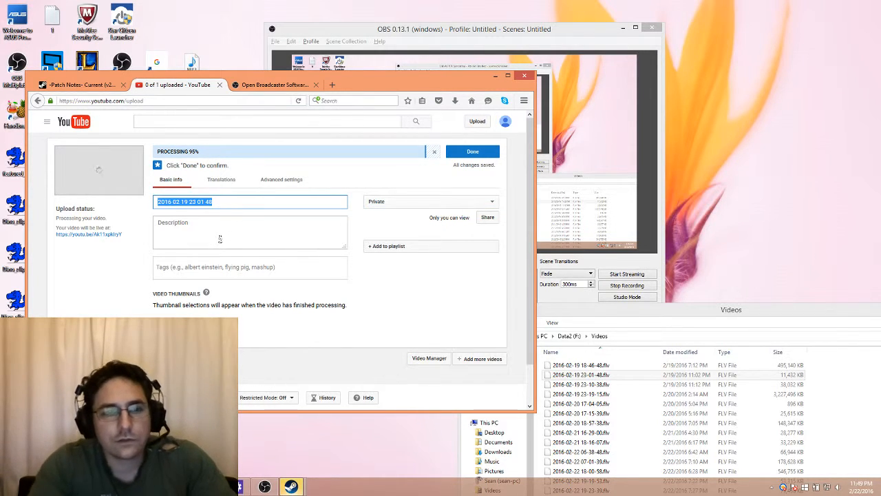
{"action": "type", "text": "Test f"}
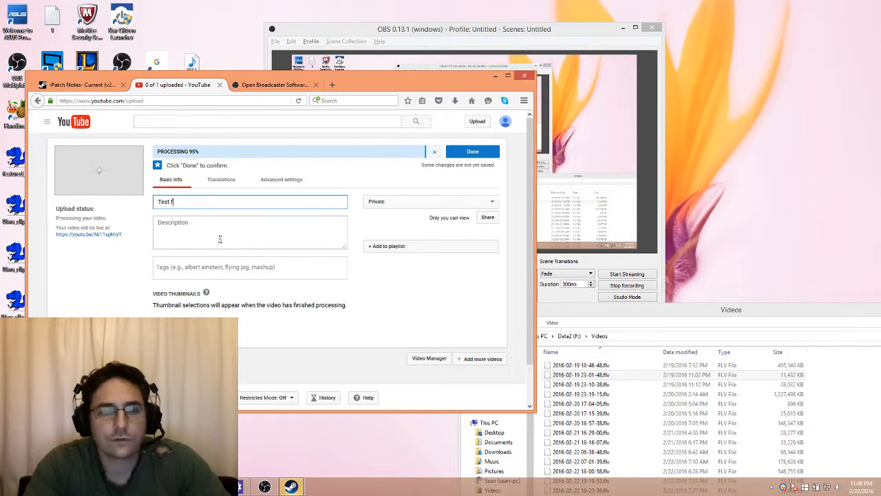
{"action": "type", "text": "or Youtube"}
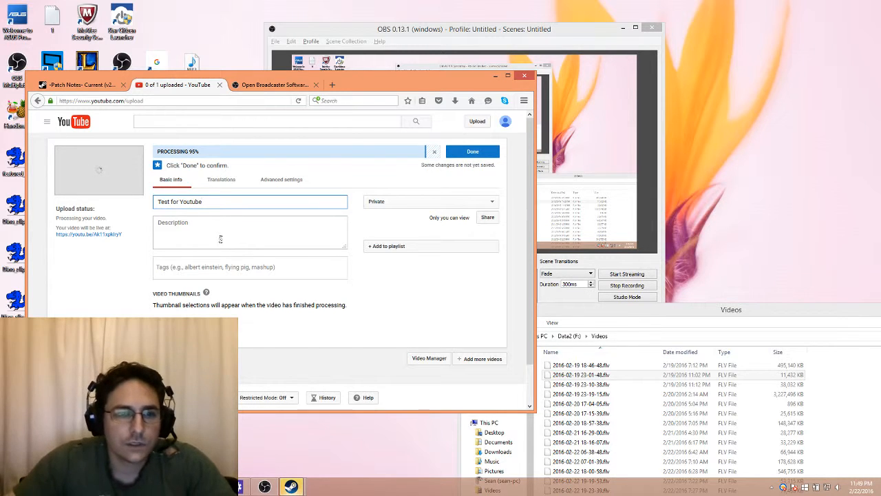
{"action": "type", "text": " Video"}
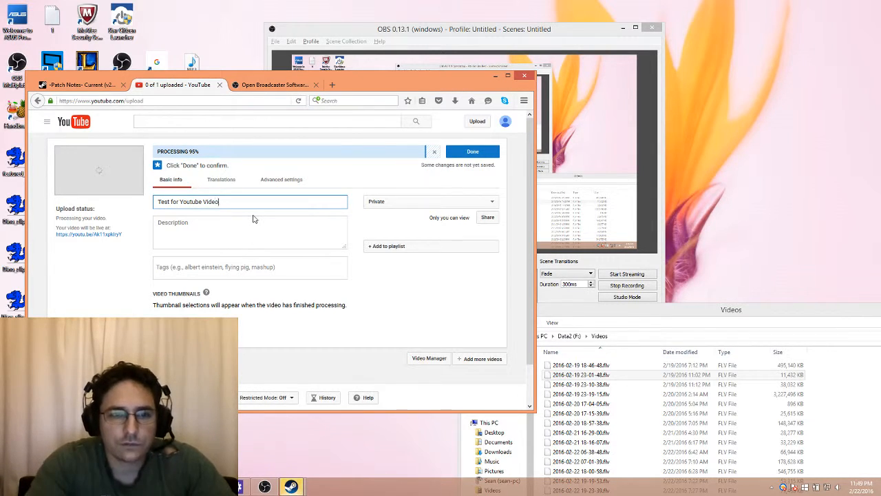
{"action": "type", "text": "s"}
Step: Copy the video's title into the description and start a new line below it
{"action": "left_click", "coordinate": [270, 236]}
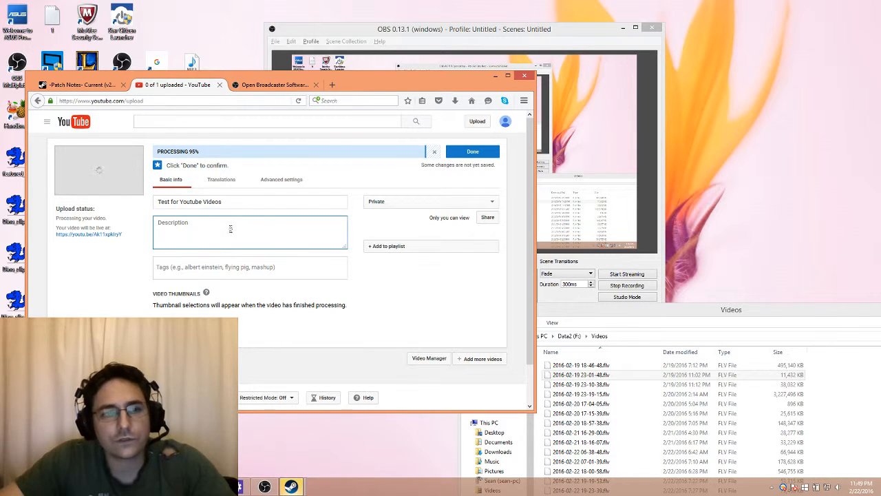
{"action": "left_click_drag", "start_coordinate": [230, 202], "coordinate": [114, 199]}
{"action": "key", "text": "ctrl+c"}
{"action": "left_click", "coordinate": [188, 228]}
{"action": "key", "text": "ctrl+v"}
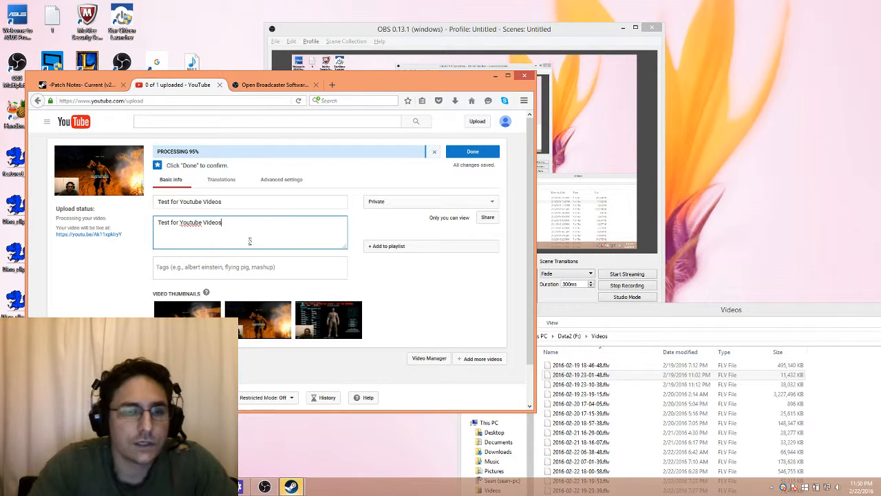
{"action": "key", "text": "Return"}
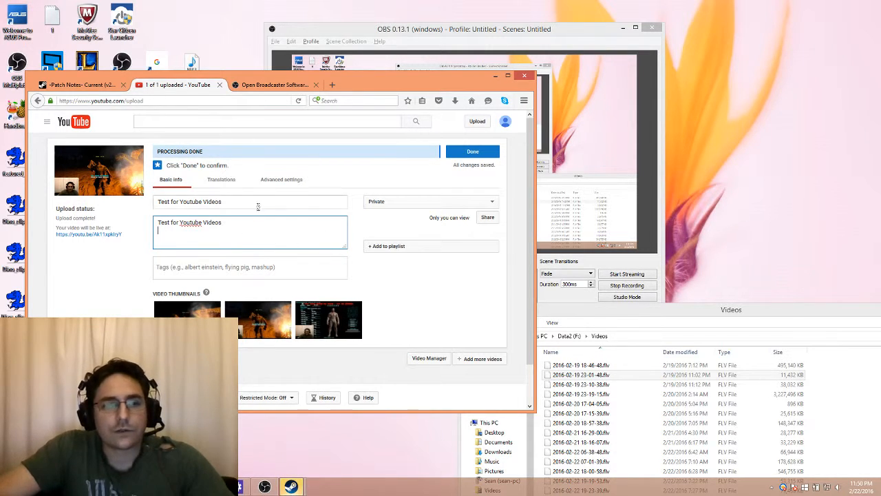
{"action": "left_click_drag", "start_coordinate": [256, 204], "coordinate": [145, 211]}
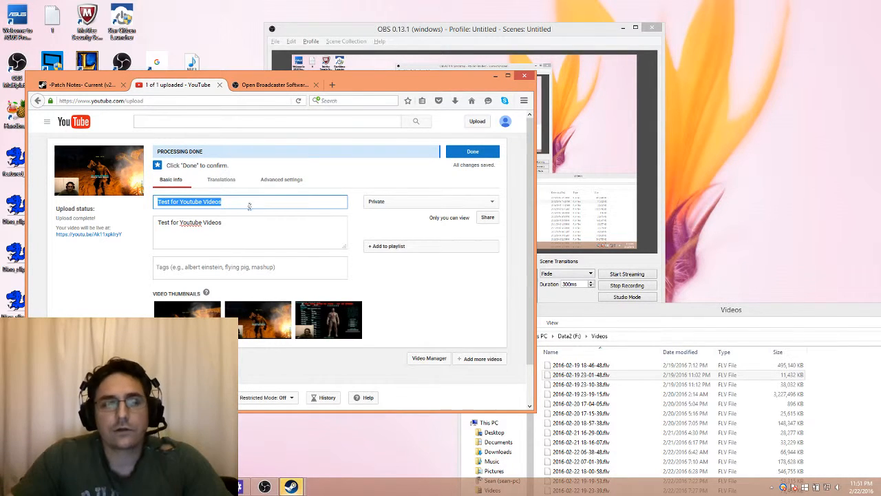
{"action": "left_click", "coordinate": [157, 201]}
{"action": "left_click_drag", "start_coordinate": [157, 201], "coordinate": [281, 201]}
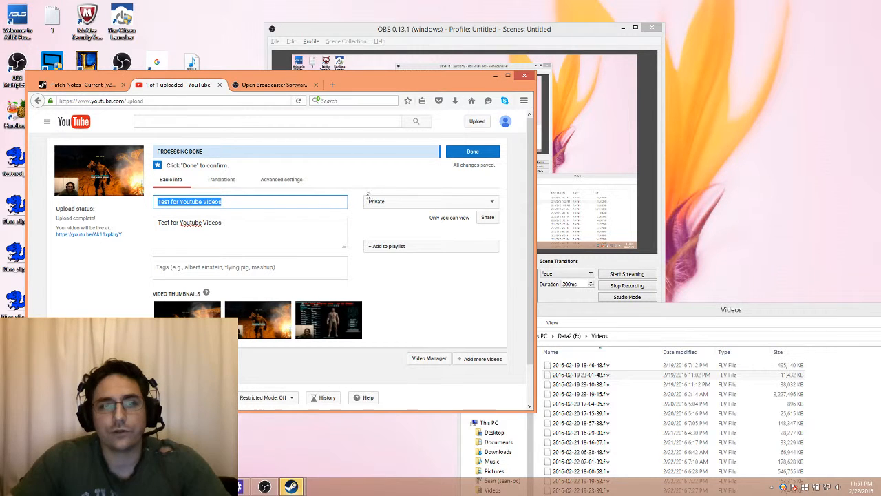
{"action": "left_click", "coordinate": [280, 204]}
{"action": "left_click", "coordinate": [266, 231]}
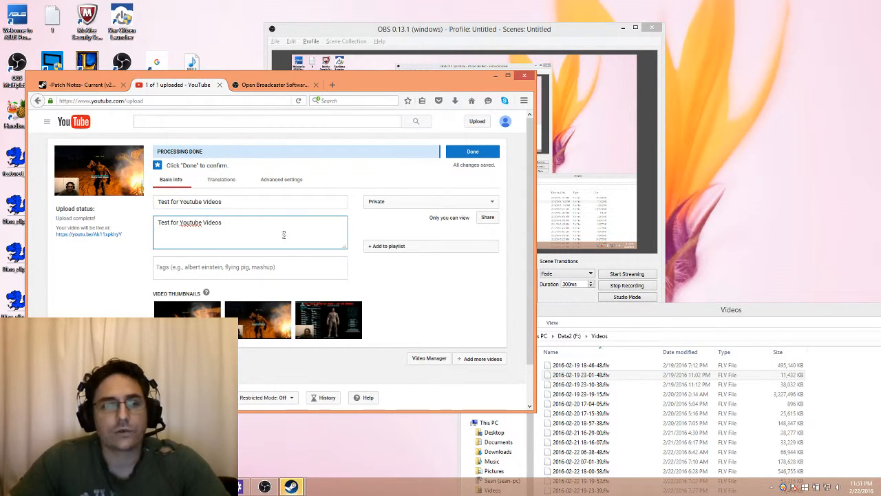
{"action": "left_click_drag", "start_coordinate": [157, 222], "coordinate": [273, 219]}
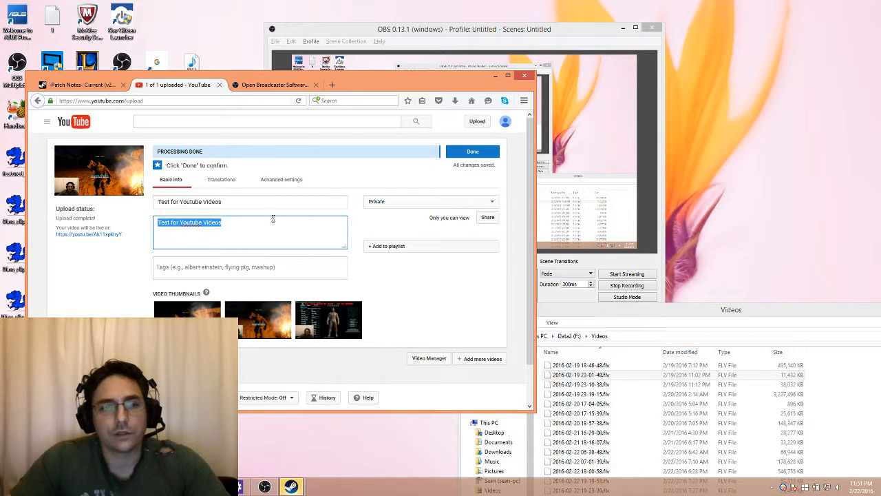
Step: Add the line "Please Subscribe" to the description, followed by a blank line
{"action": "left_click", "coordinate": [266, 226]}
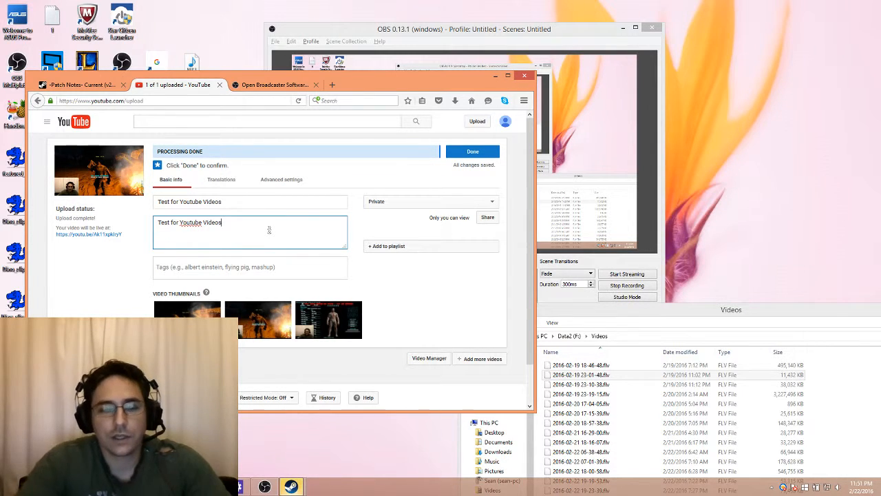
{"action": "type", "text": "Please Su"}
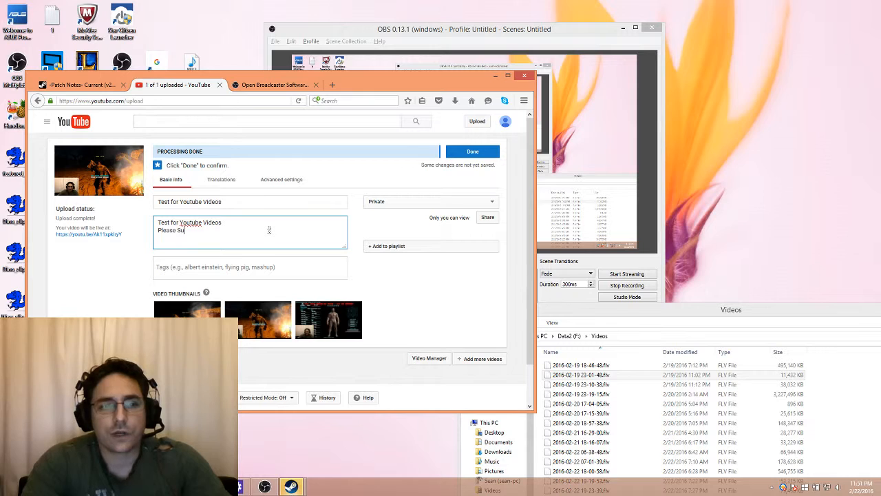
{"action": "type", "text": "bscribe"}
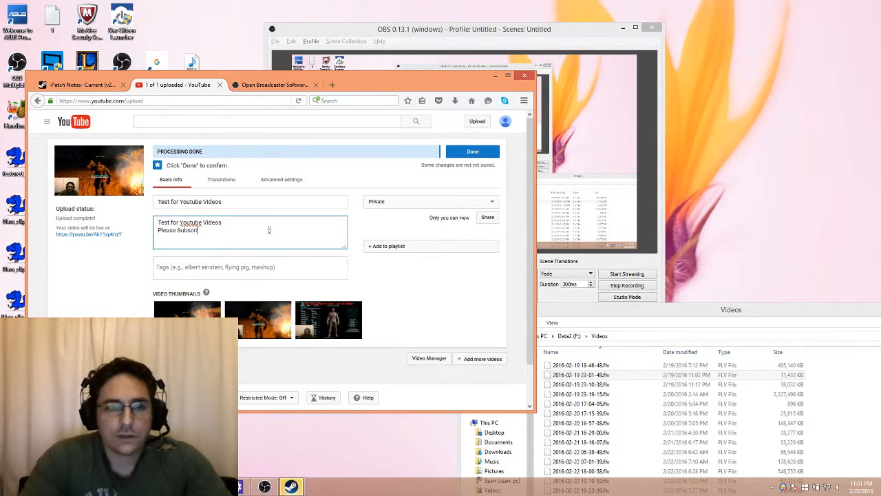
{"action": "key", "text": "Return"}
{"action": "key", "text": "Return"}
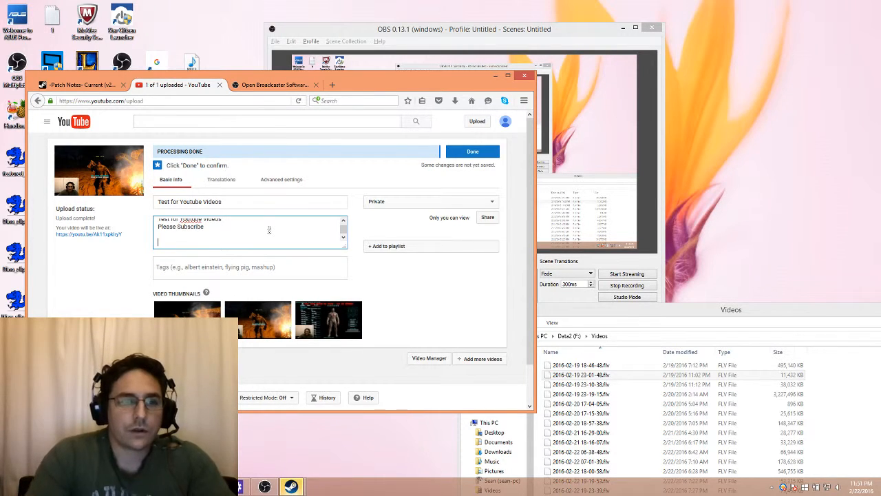
Step: Add the line "Talk about whats in your video" to the description, followed by a blank line
{"action": "type", "text": "Talke a"}
{"action": "key", "text": "BackSpace"}
{"action": "key", "text": "BackSpace"}
{"action": "key", "text": "BackSpace"}
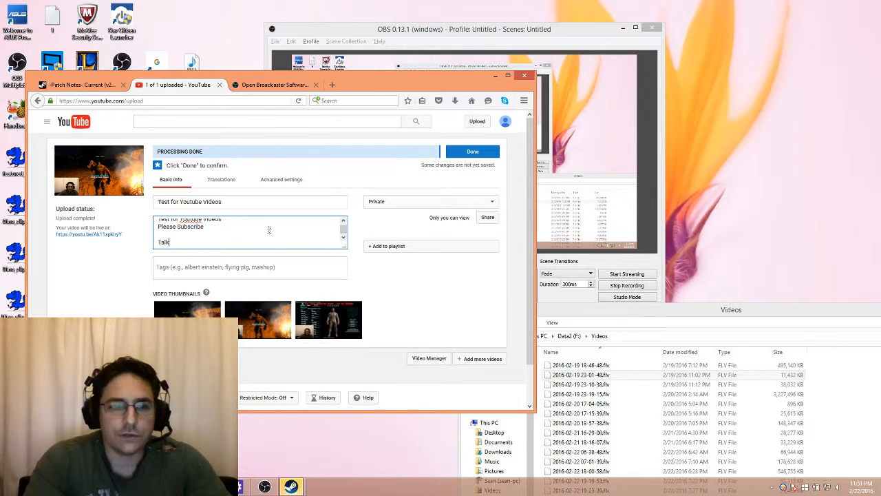
{"action": "type", "text": "about what"}
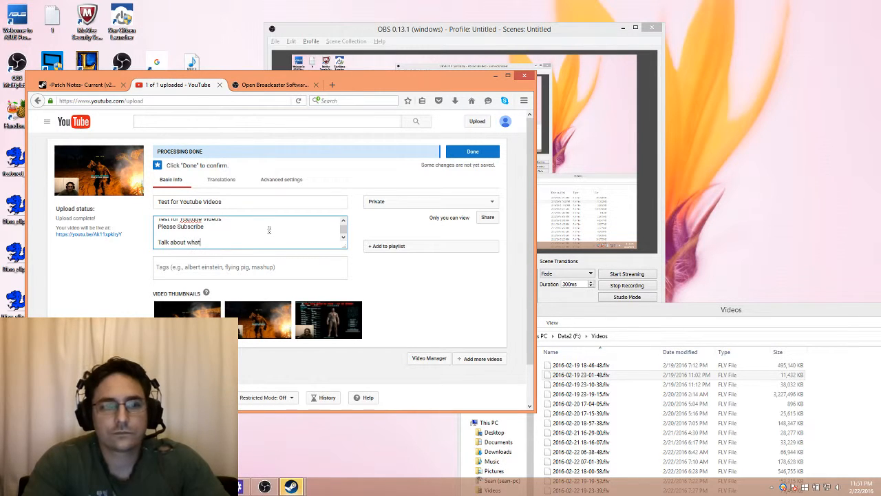
{"action": "type", "text": "s in your yideo"}
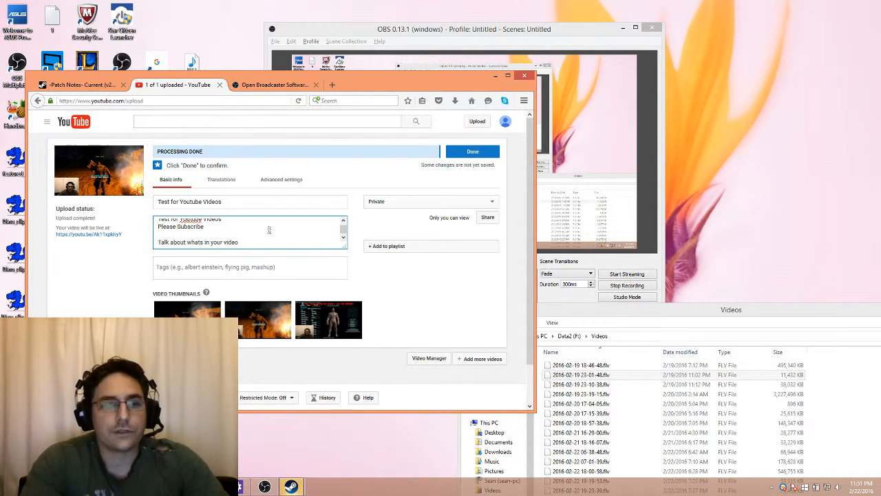
{"action": "scroll", "coordinate": [269, 230], "scroll_direction": "down", "scroll_amount": 2}
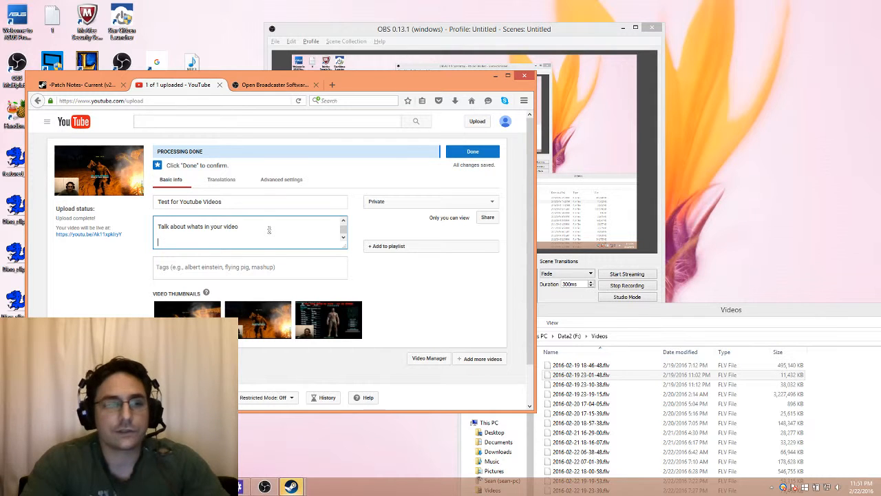
Step: Add the lines "Spoiler alert" and "Tips and Tricks" to the description, separated by a blank line
{"action": "type", "text": "SPoi"}
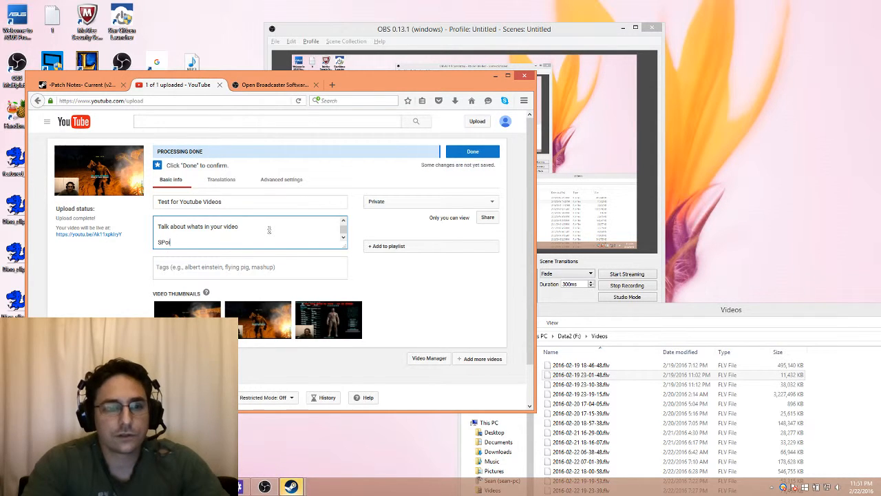
{"action": "type", "text": "oilers"}
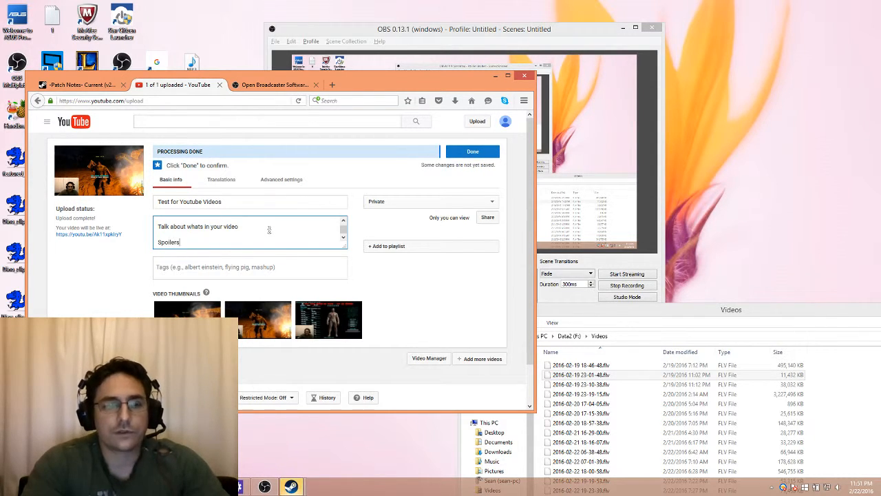
{"action": "type", "text": " aler"}
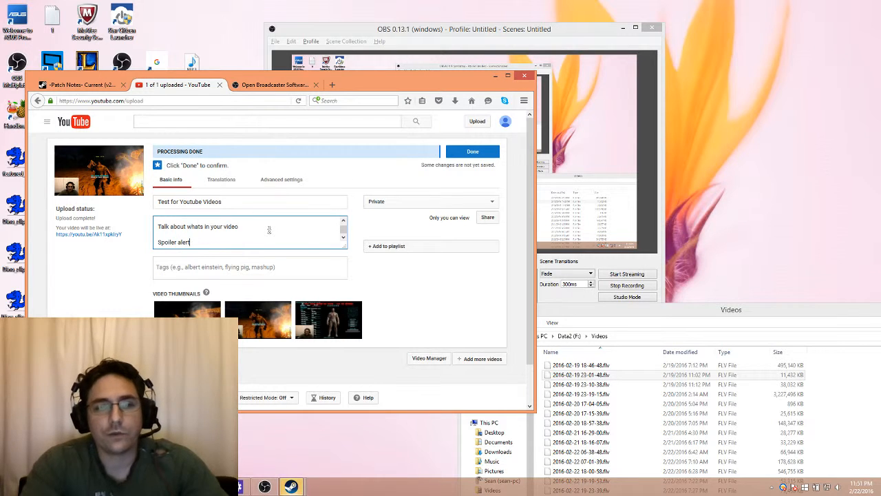
{"action": "type", "text": "t"}
{"action": "key", "text": "Return"}
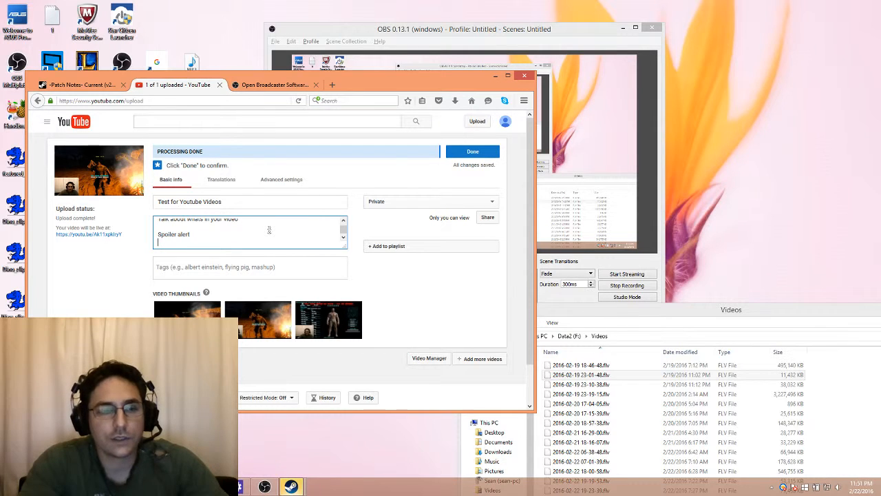
{"action": "key", "text": "Return"}
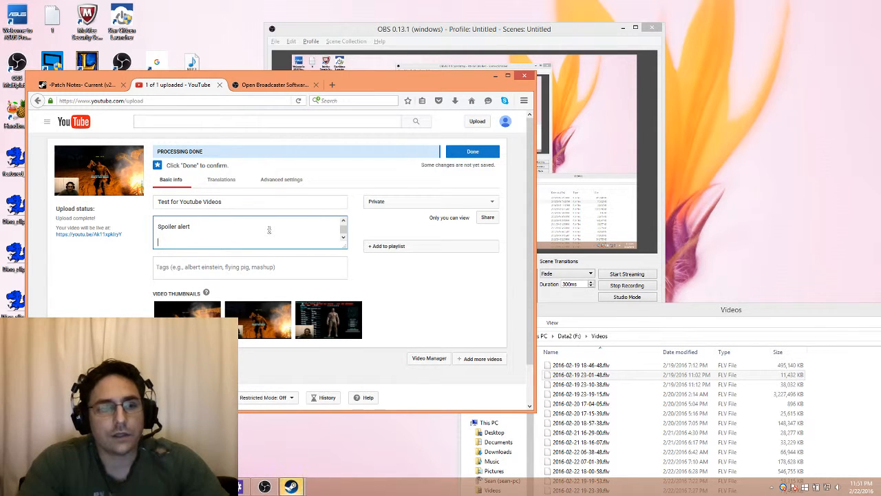
{"action": "key", "text": "Return"}
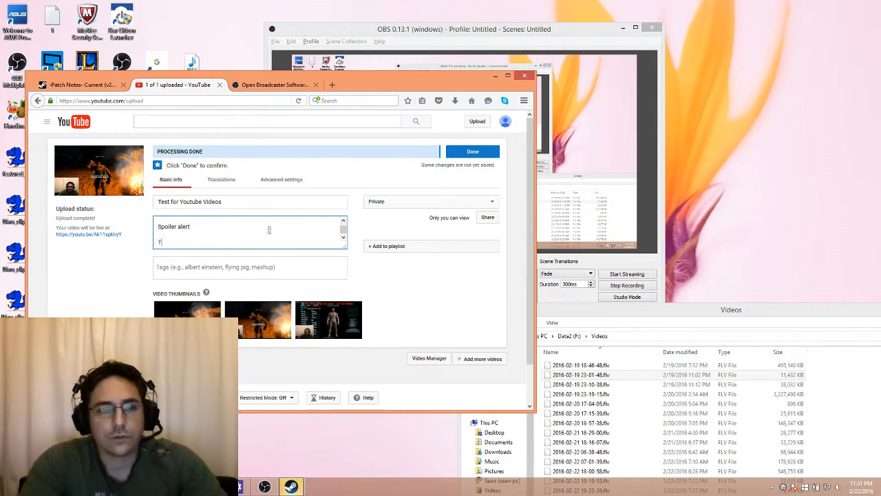
{"action": "type", "text": "Tips and Tric"}
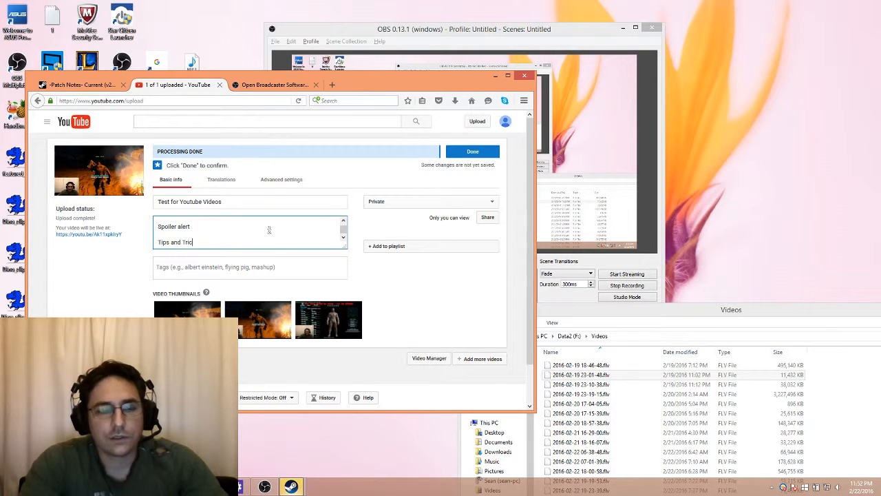
{"action": "type", "text": "ks"}
{"action": "key", "text": "Return"}
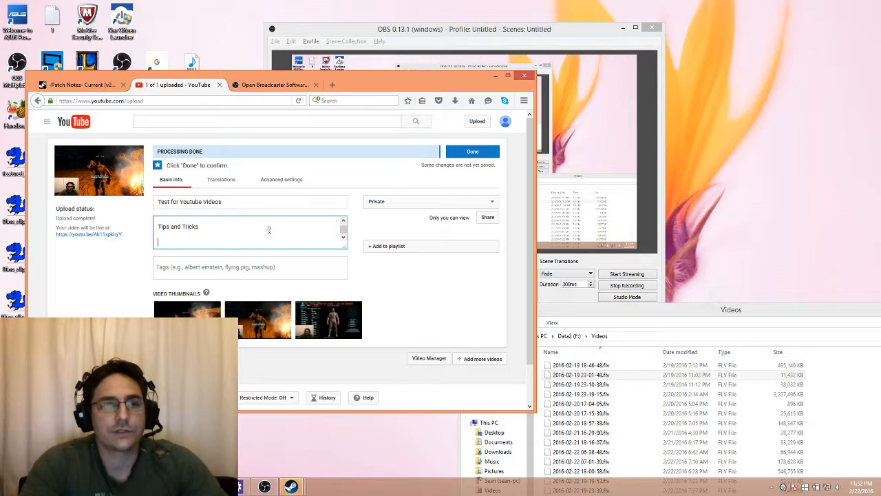
Step: Add the line "About the Game" to the description, followed by a blank line
{"action": "type", "text": "A"}
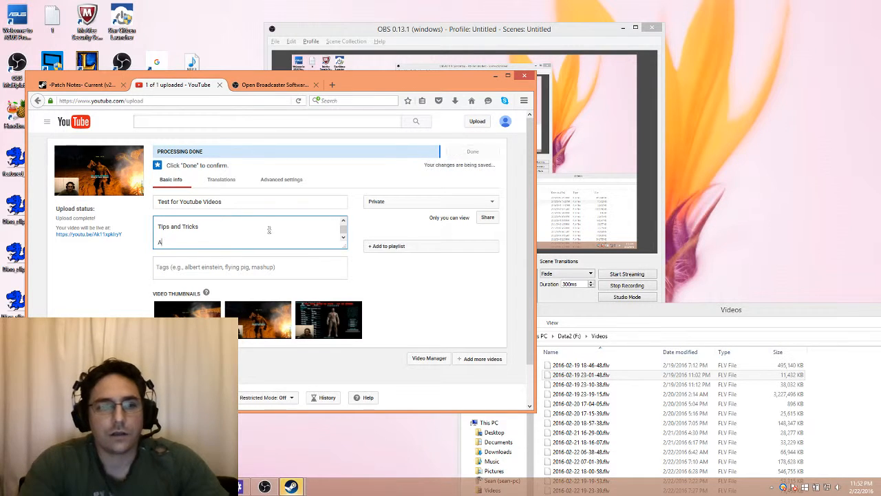
{"action": "type", "text": "bout the Ga"}
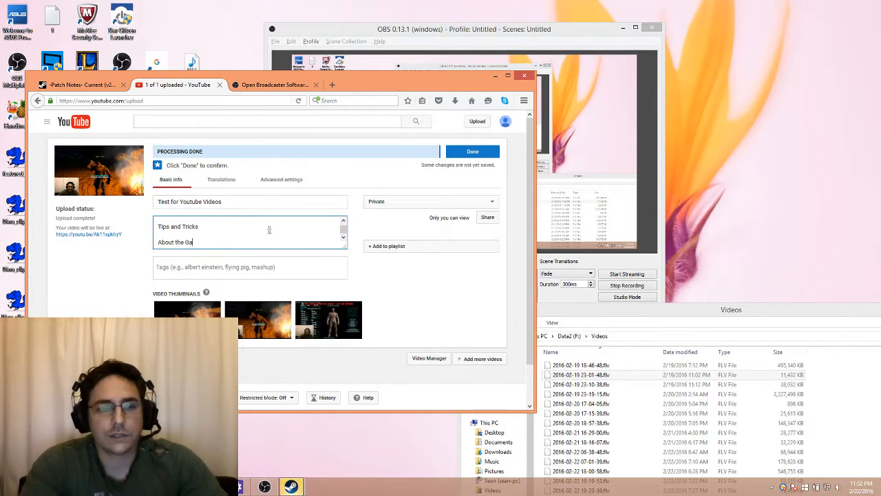
{"action": "type", "text": "me"}
{"action": "key", "text": "Return"}
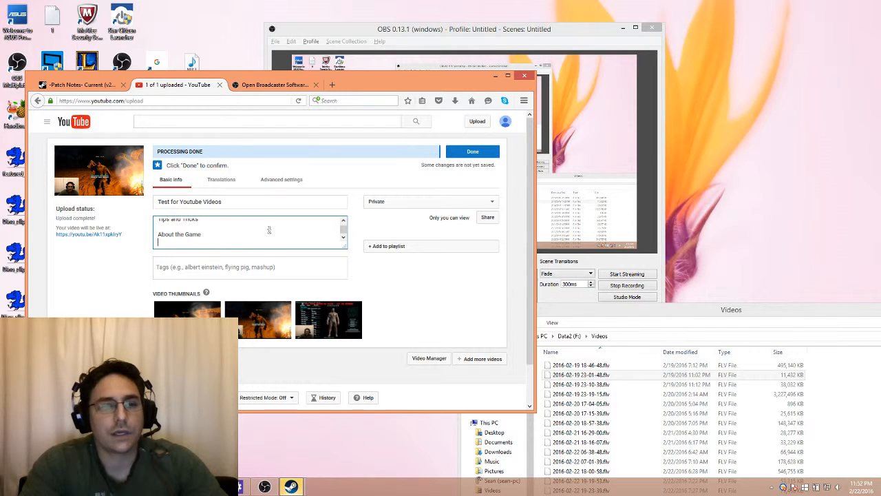
{"action": "key", "text": "Return"}
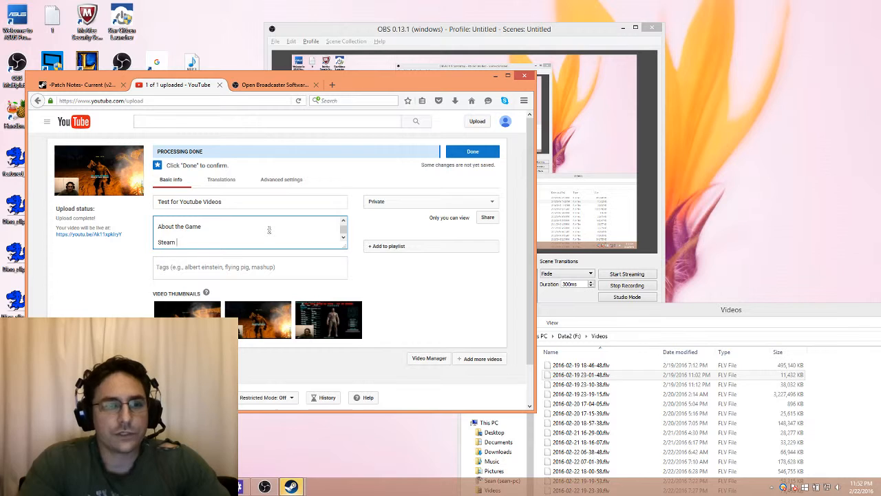
Step: Add the lines "Steam Account handle or nickname" and "Thank You" to the description, separated by a blank line
{"action": "type", "text": "cc"}
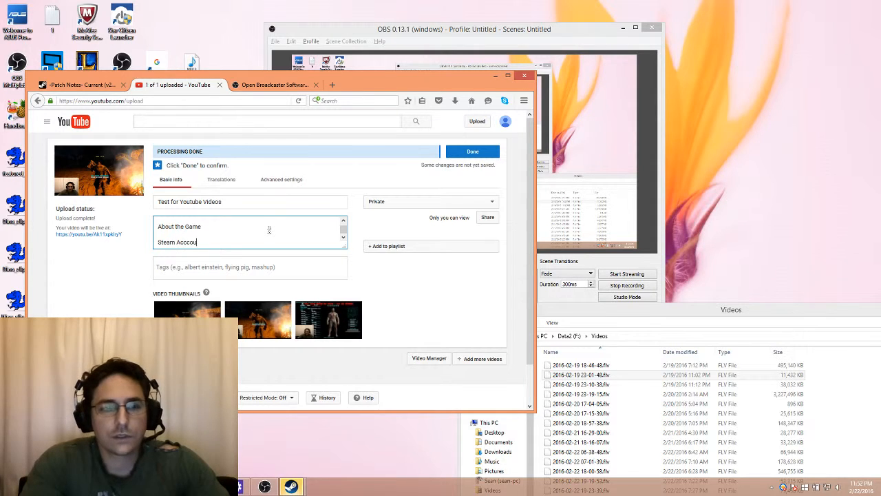
{"action": "key", "text": "BackSpace"}
{"action": "type", "text": "count"}
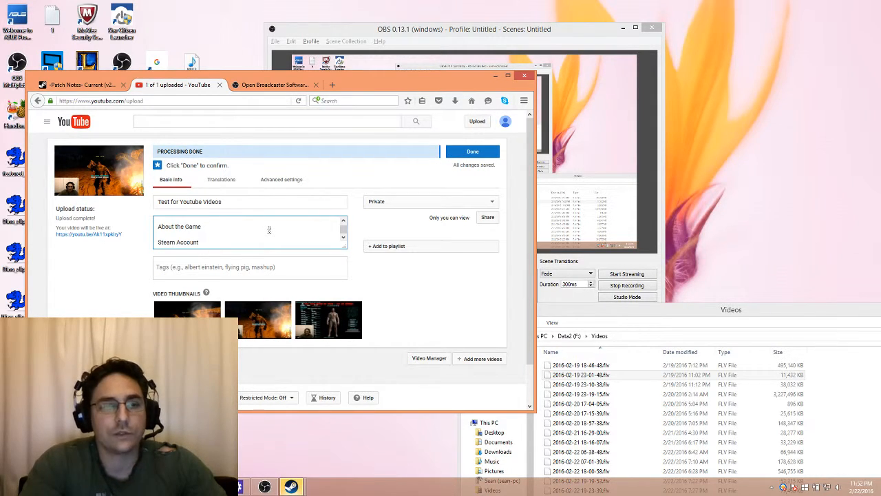
{"action": "type", "text": "handle or"}
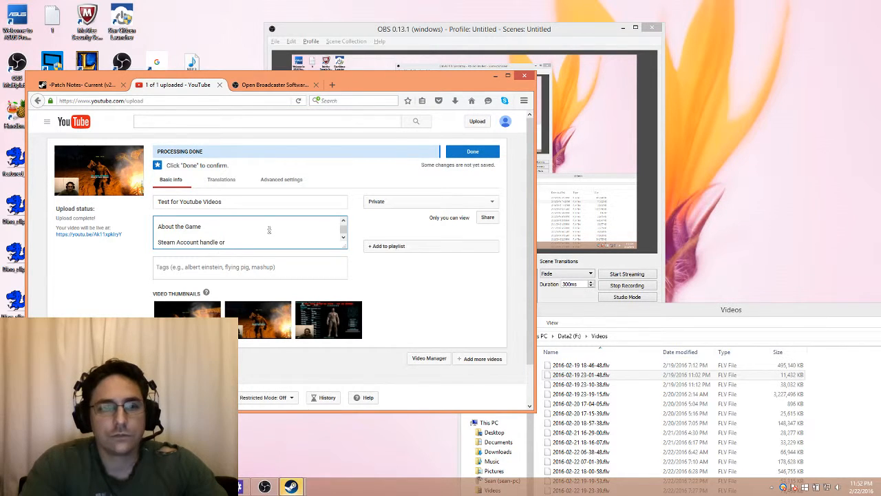
{"action": "type", "text": " nickn"}
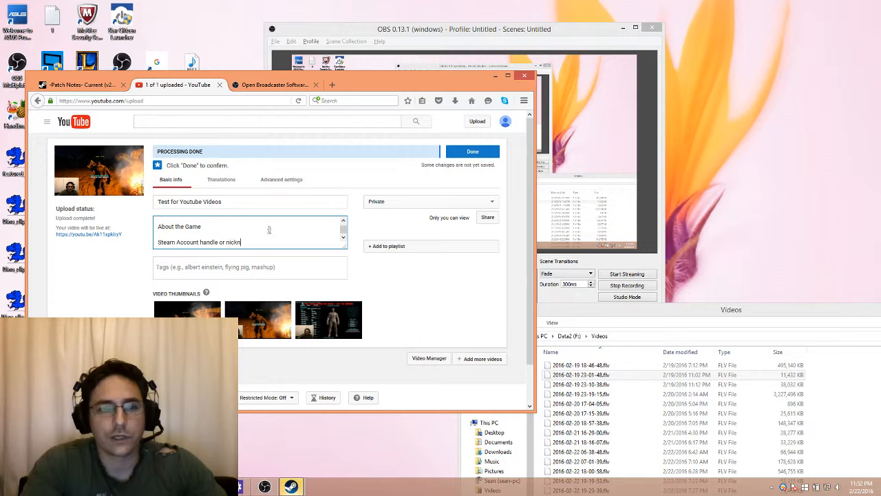
{"action": "type", "text": "ame"}
{"action": "key", "text": "Return"}
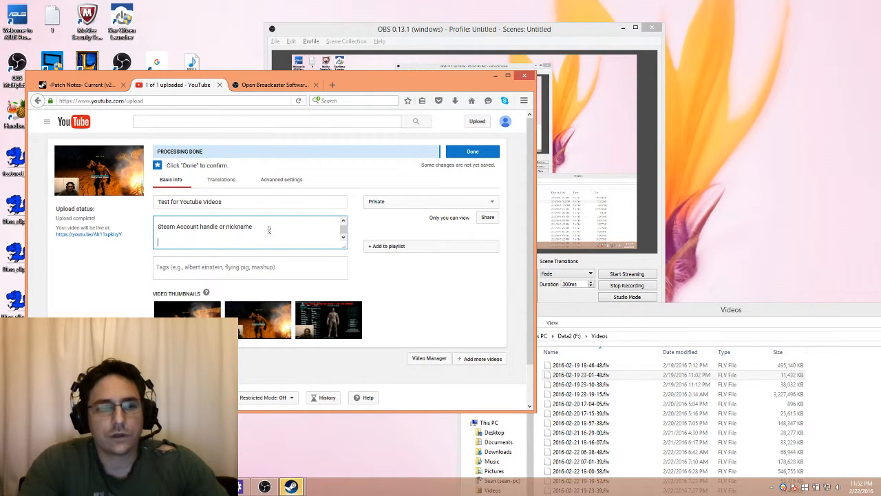
{"action": "type", "text": "Thank "}
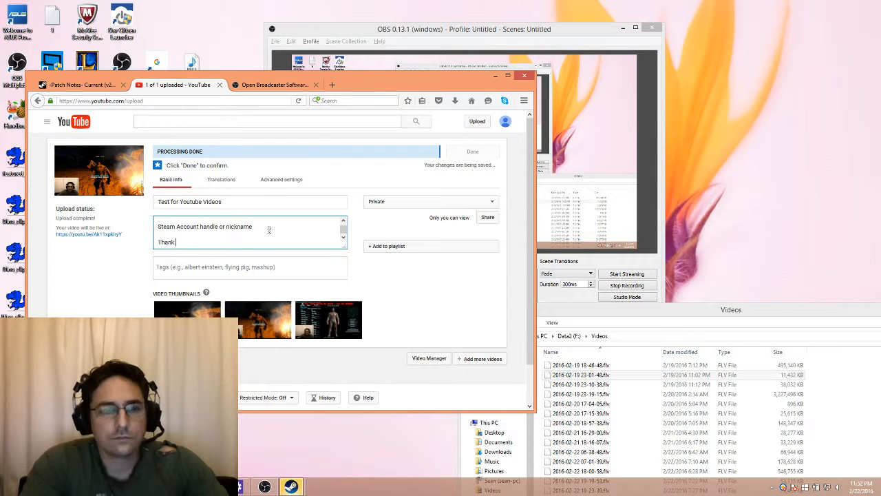
{"action": "type", "text": "You"}
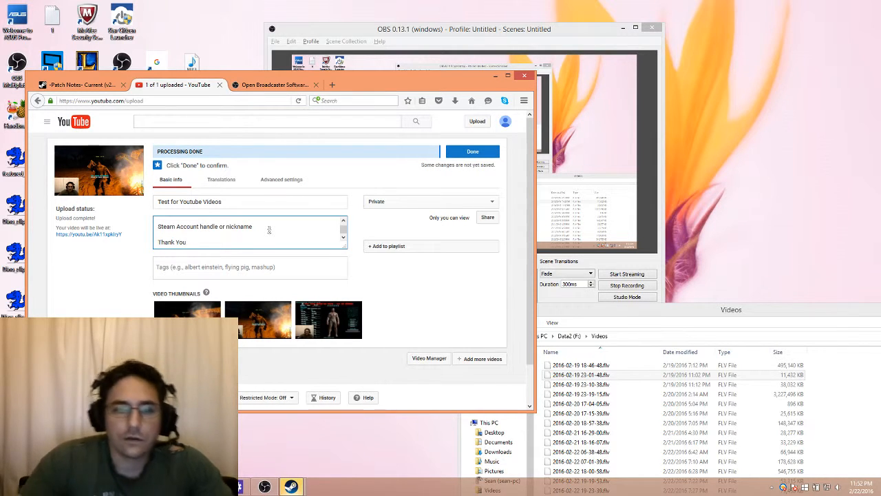
Step: Add the tags "Helpful video" and "Tips tricks" to the video
{"action": "left_click", "coordinate": [236, 267]}
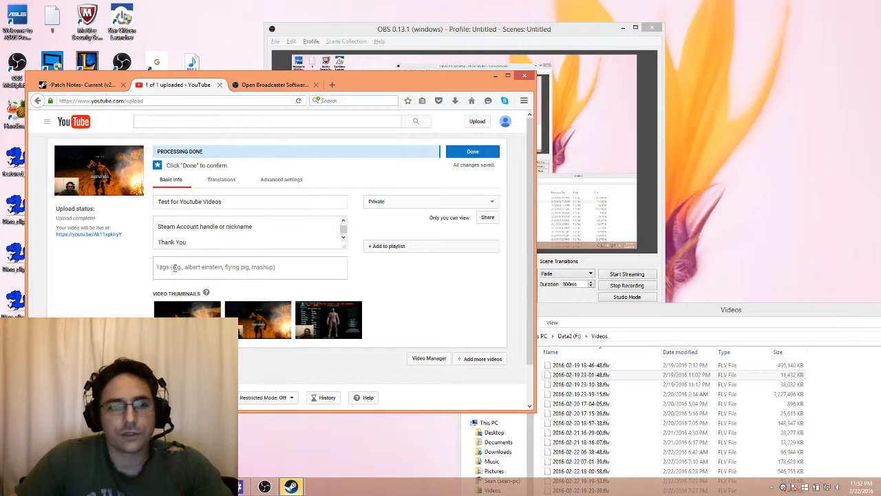
{"action": "type", "text": "Helpful vide"}
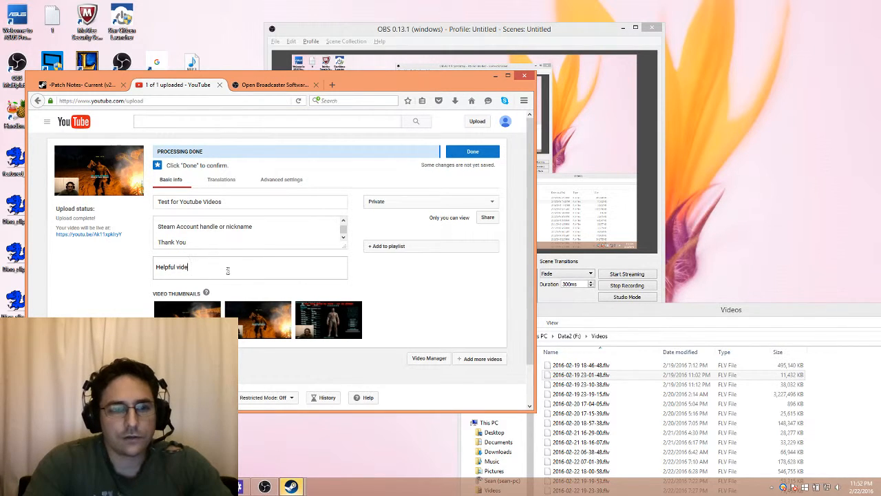
{"action": "type", "text": "o,Tips"}
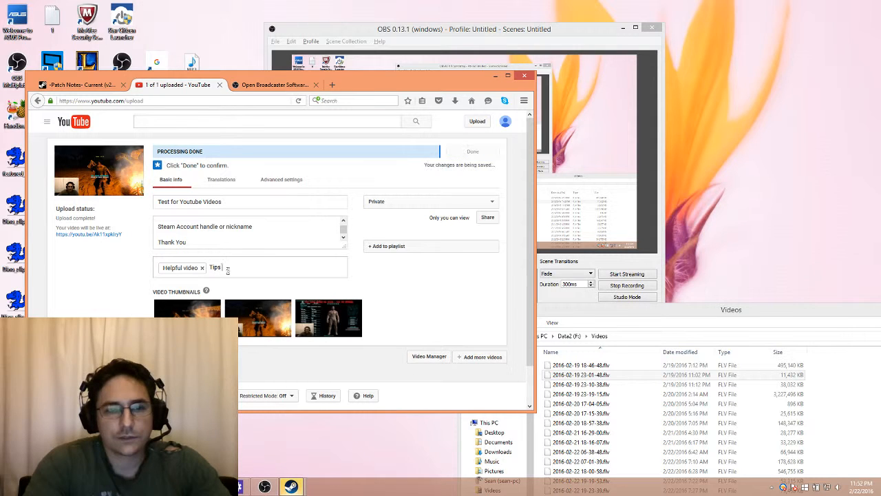
{"action": "type", "text": " tricks,"}
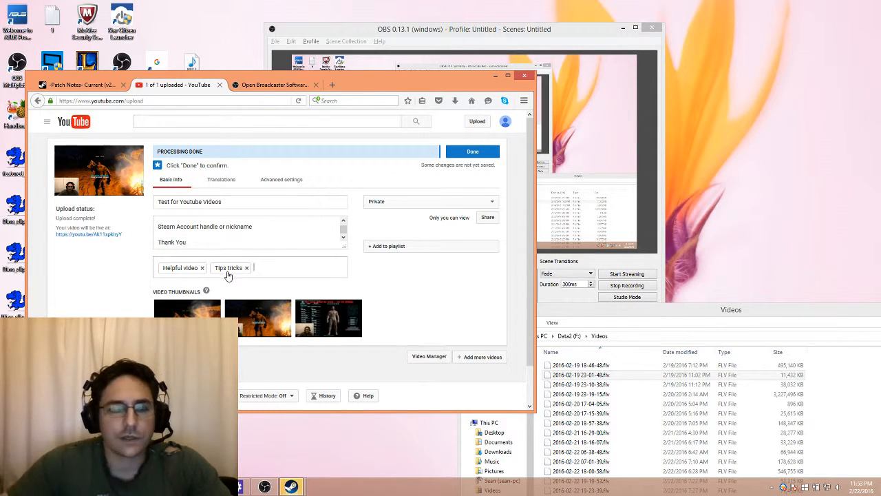
Step: Look through the video's privacy options and choose Private
{"action": "left_click", "coordinate": [405, 204]}
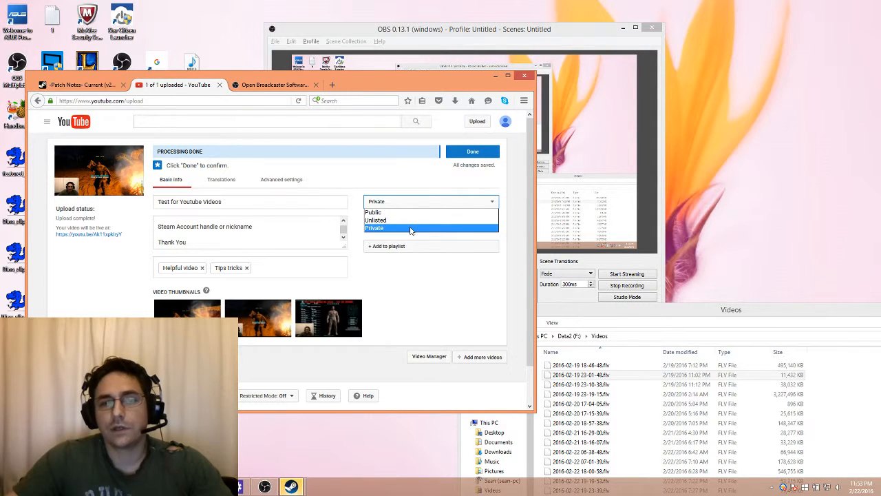
{"action": "left_click", "coordinate": [410, 228]}
{"action": "left_click", "coordinate": [409, 203]}
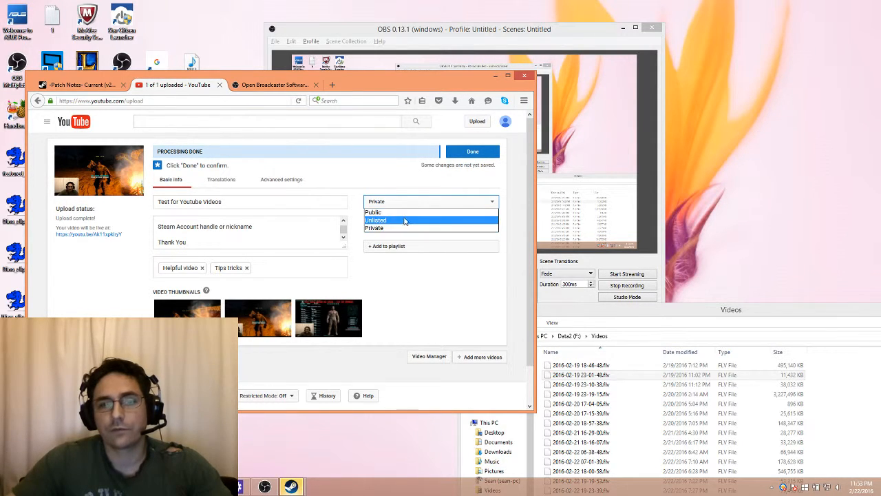
{"action": "left_click", "coordinate": [409, 232]}
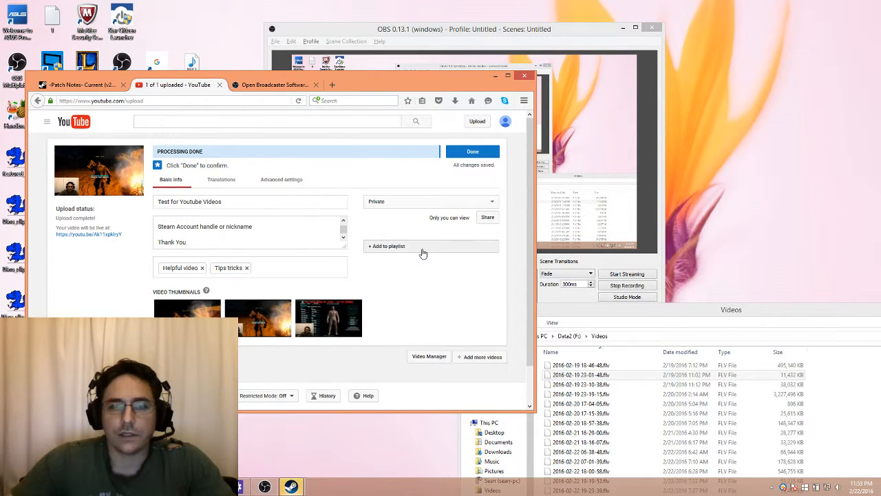
Step: Create a public playlist named "Tips and Tricks (ARK)" and add the video to it
{"action": "left_click", "coordinate": [423, 249]}
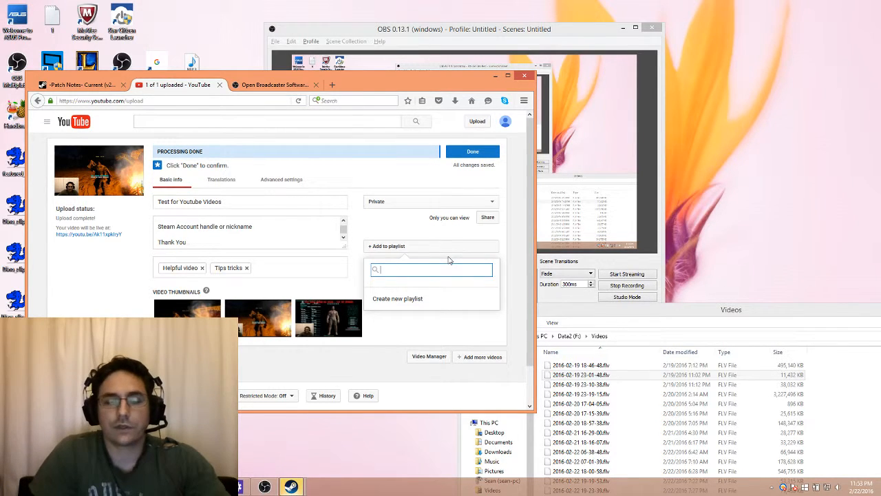
{"action": "type", "text": "H"}
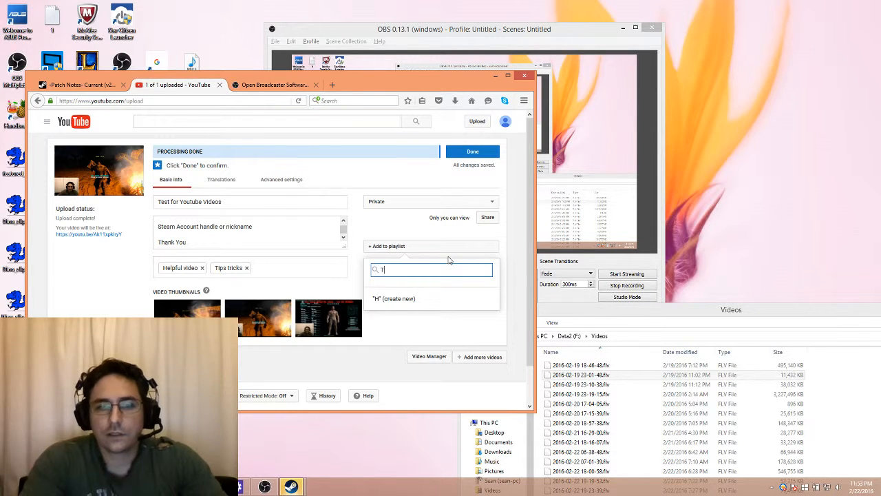
{"action": "type", "text": "ips and Tricks"}
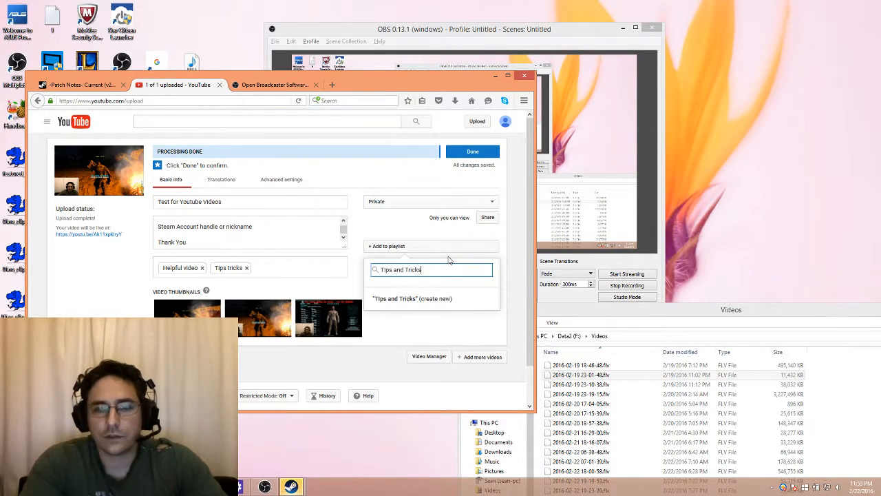
{"action": "type", "text": " ("}
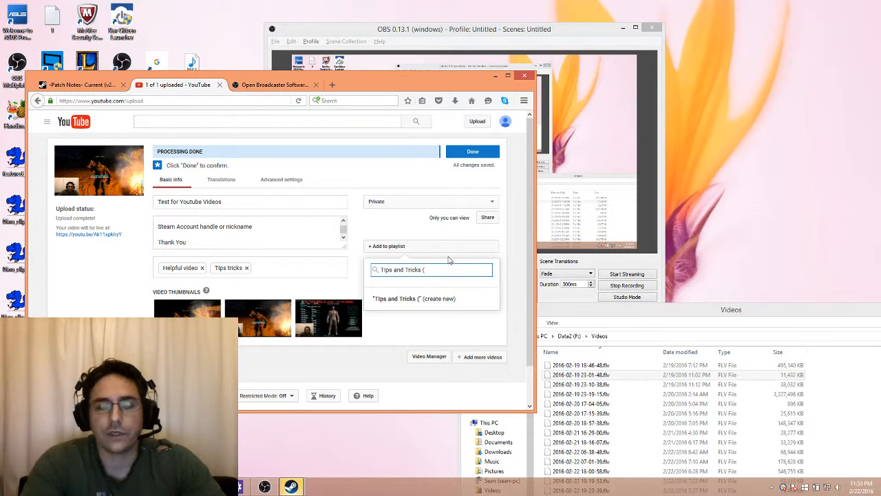
{"action": "type", "text": "ARK"}
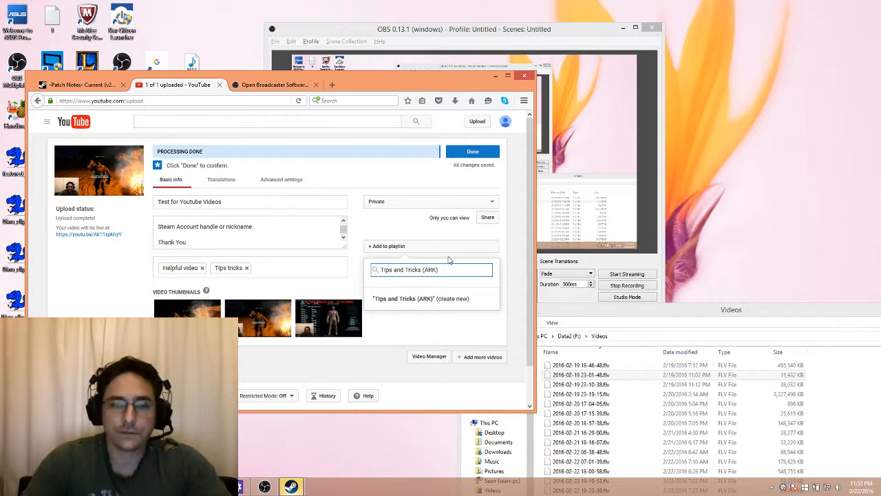
{"action": "left_click", "coordinate": [418, 243]}
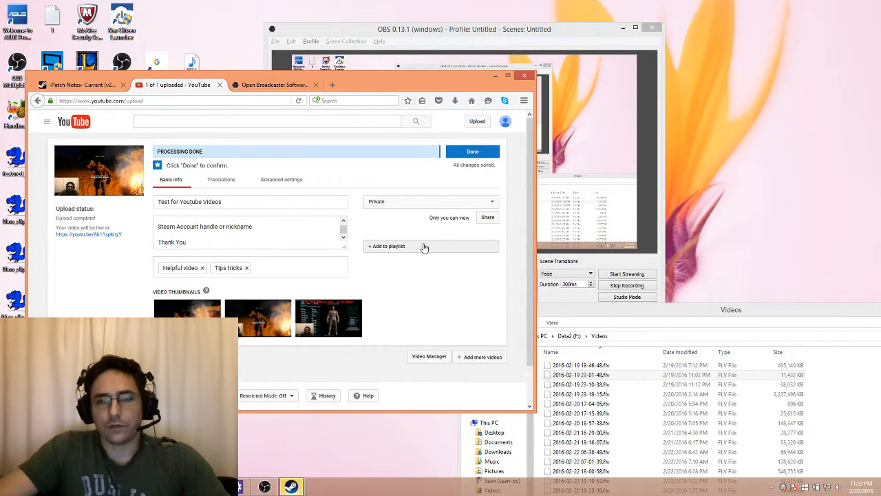
{"action": "left_click", "coordinate": [423, 247]}
{"action": "left_click", "coordinate": [422, 299]}
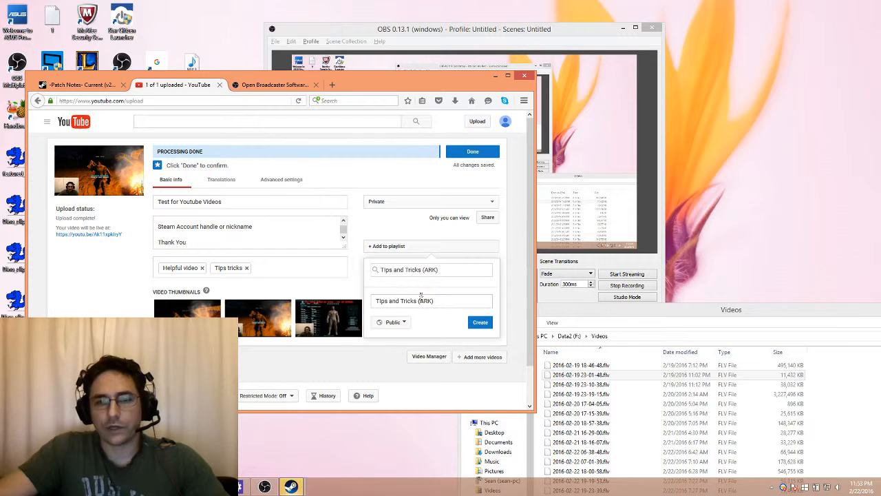
{"action": "left_click", "coordinate": [475, 322]}
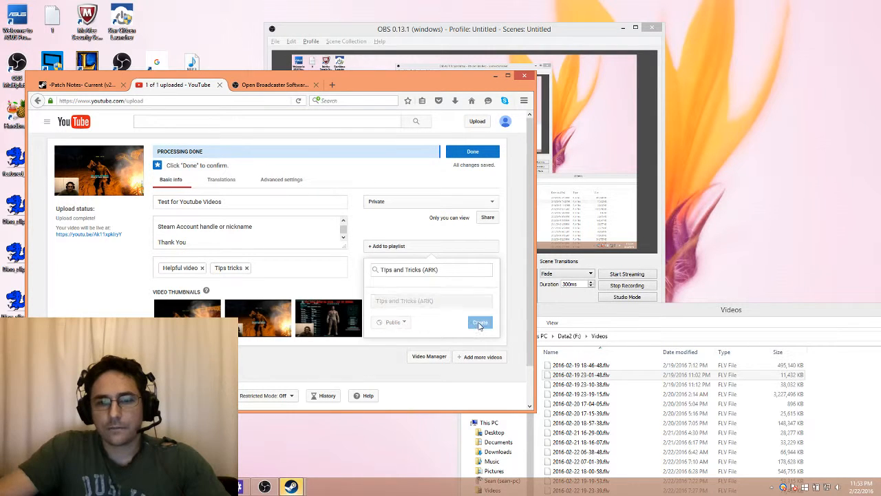
{"action": "left_click", "coordinate": [426, 336]}
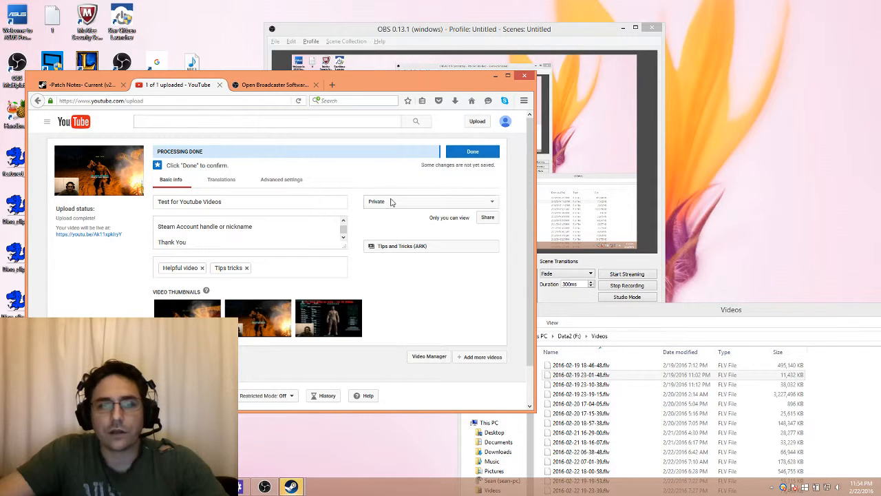
Step: Confirm the uploaded video's details as done and go to the channel's Creator Studio dashboard
{"action": "left_click", "coordinate": [482, 153]}
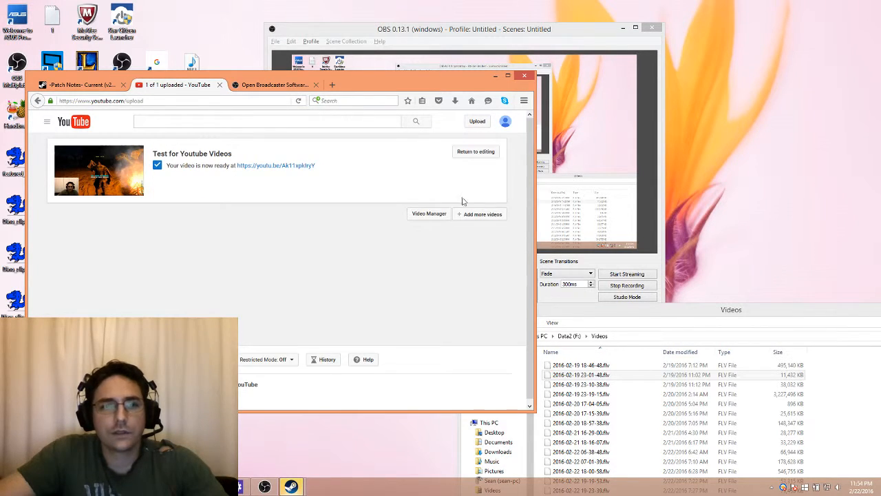
{"action": "left_click", "coordinate": [165, 101]}
{"action": "type", "text": "das"}
{"action": "left_click", "coordinate": [163, 161]}
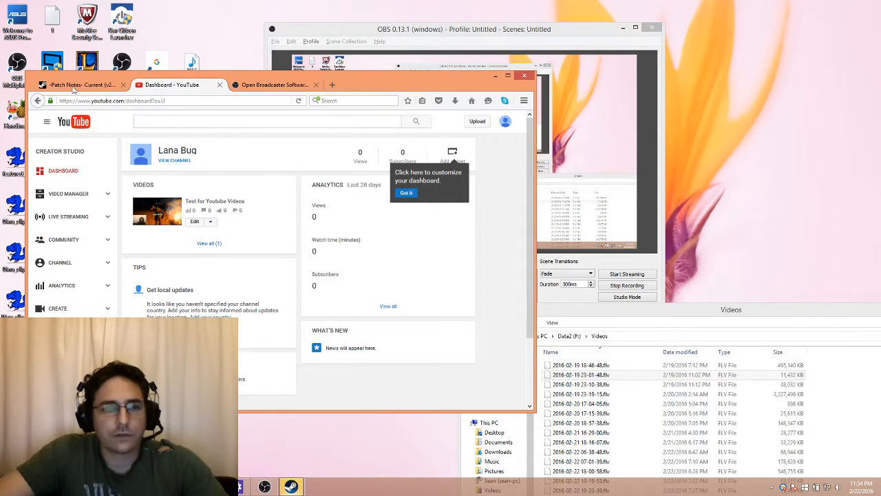
{"action": "left_click", "coordinate": [146, 100]}
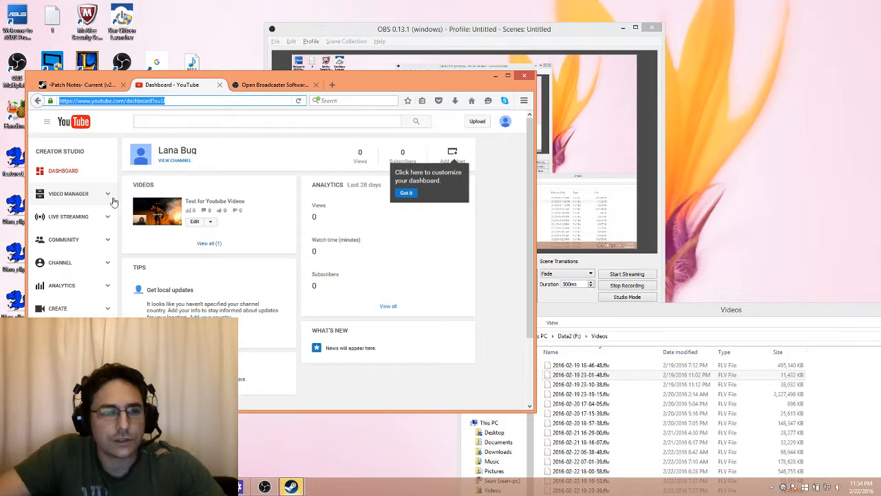
Step: Open the video "Test for Youtube Videos" for editing, review its basic information and show its advanced settings
{"action": "left_click", "coordinate": [195, 221]}
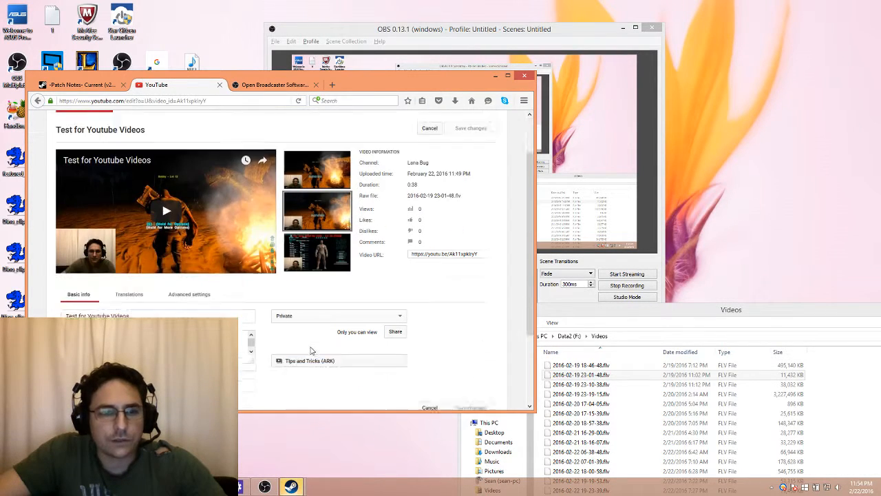
{"action": "scroll", "coordinate": [311, 350], "scroll_direction": "down", "scroll_amount": 3}
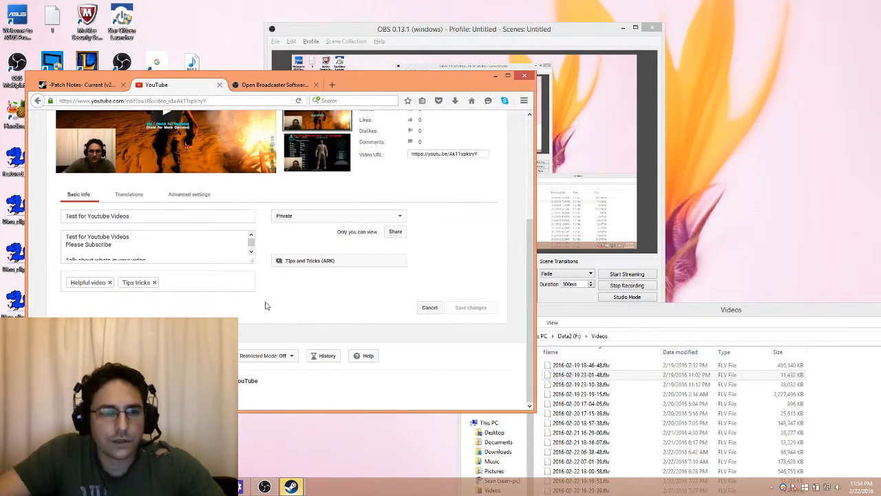
{"action": "scroll", "coordinate": [267, 306], "scroll_direction": "up", "scroll_amount": 5}
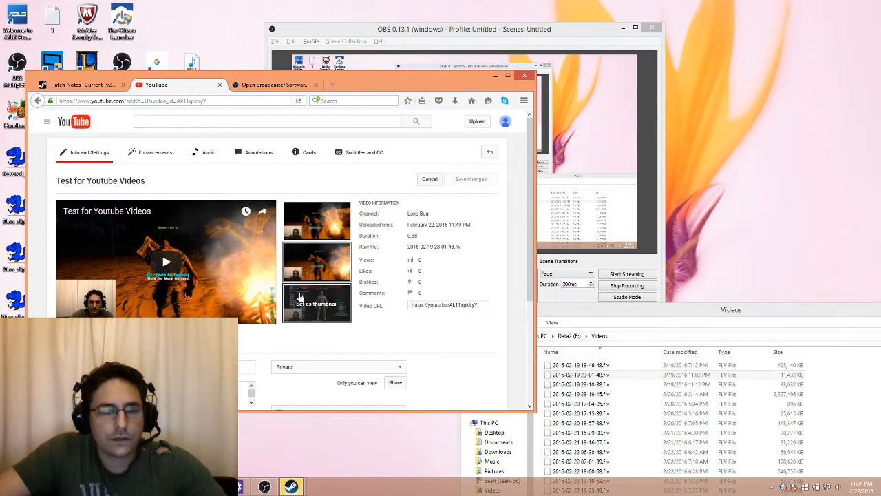
{"action": "scroll", "coordinate": [272, 296], "scroll_direction": "down", "scroll_amount": 2}
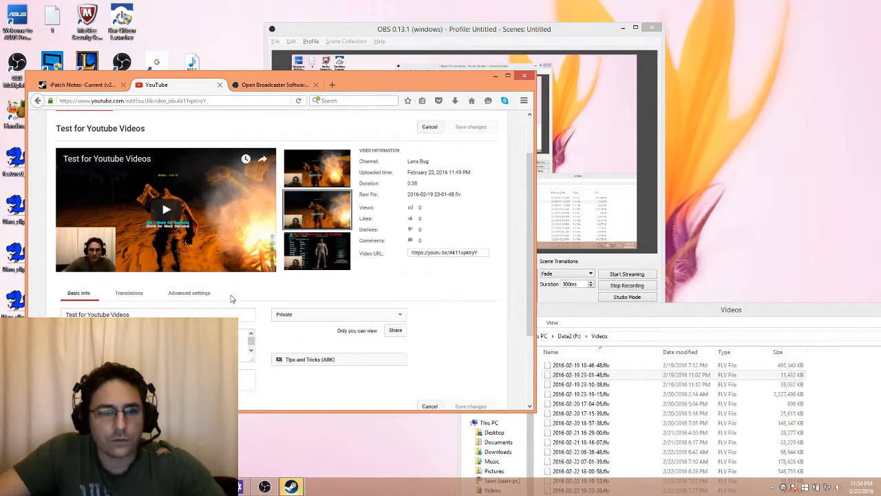
{"action": "left_click", "coordinate": [203, 299]}
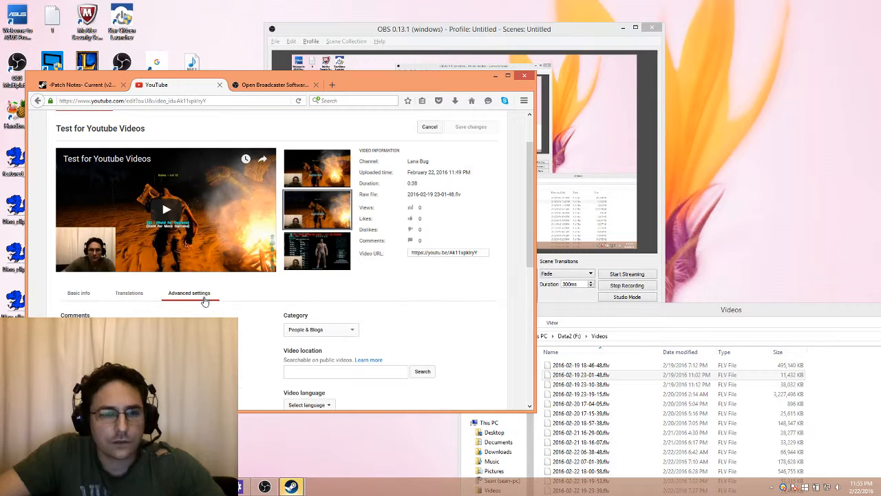
Step: Look through the video's advanced settings and translation options, and return to its basic info
{"action": "scroll", "coordinate": [305, 303], "scroll_direction": "down", "scroll_amount": 2}
{"action": "scroll", "coordinate": [276, 301], "scroll_direction": "down", "scroll_amount": 5}
{"action": "scroll", "coordinate": [274, 301], "scroll_direction": "up", "scroll_amount": 1}
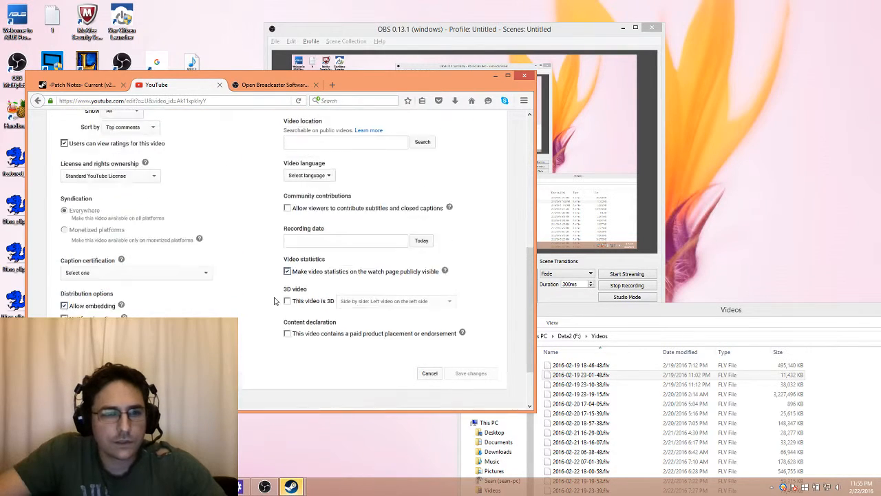
{"action": "scroll", "coordinate": [274, 301], "scroll_direction": "up", "scroll_amount": 2}
{"action": "left_click", "coordinate": [129, 195]}
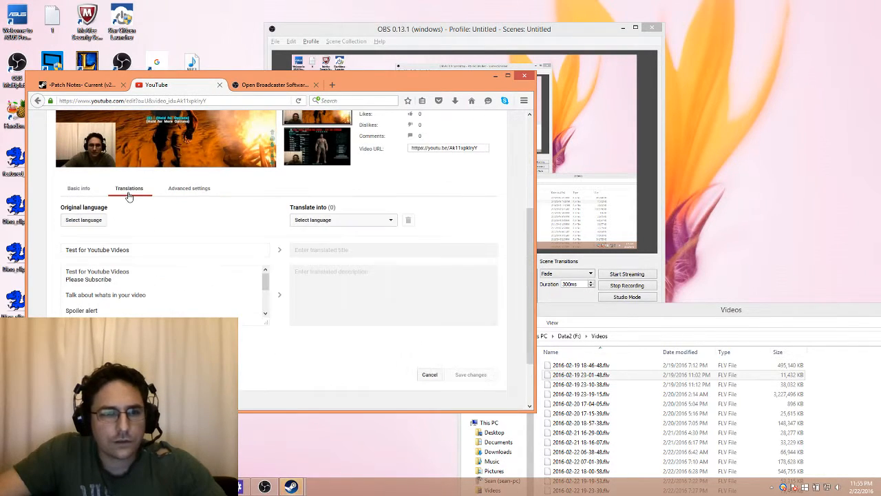
{"action": "left_click", "coordinate": [78, 190]}
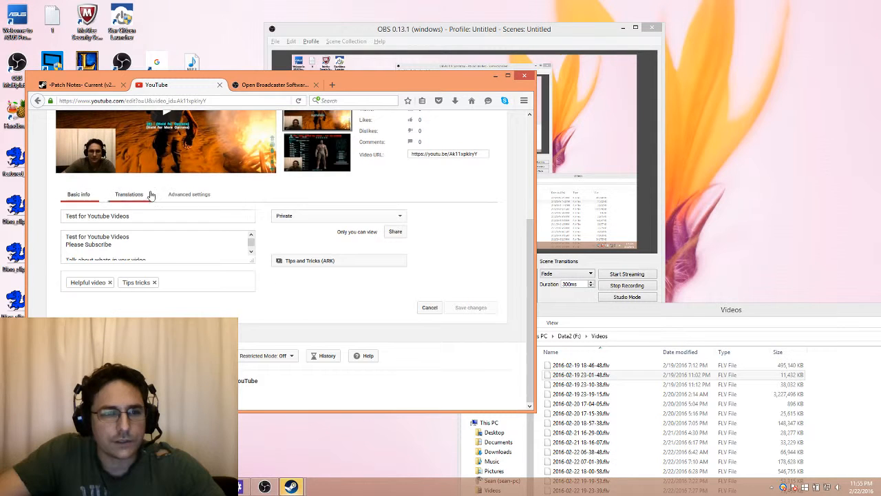
Step: Set the video's privacy to Public and publish it
{"action": "scroll", "coordinate": [338, 254], "scroll_direction": "up", "scroll_amount": 5}
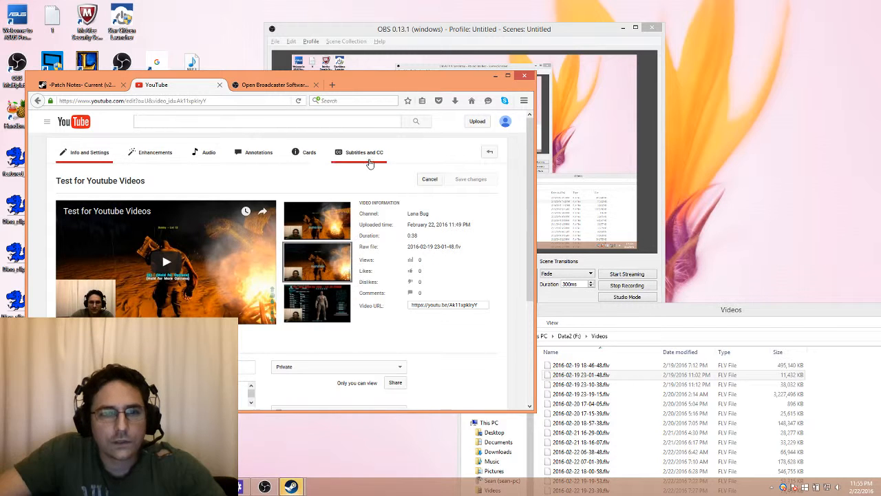
{"action": "left_click", "coordinate": [361, 371]}
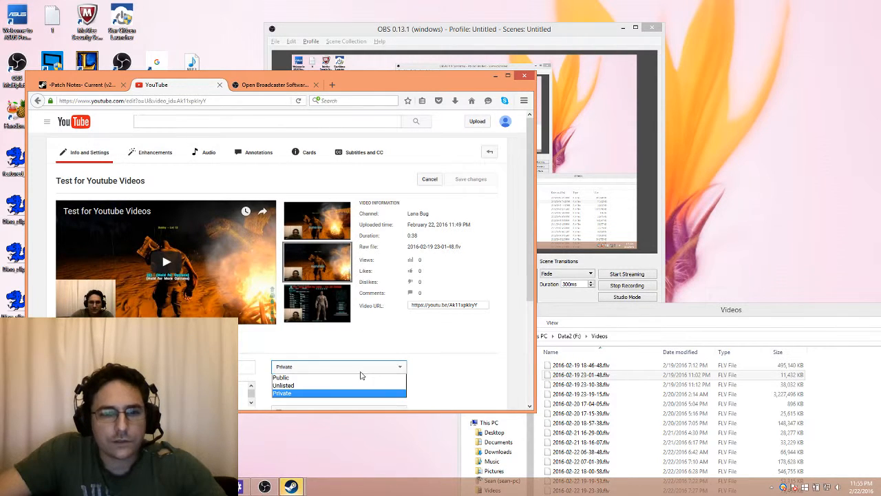
{"action": "left_click", "coordinate": [334, 378]}
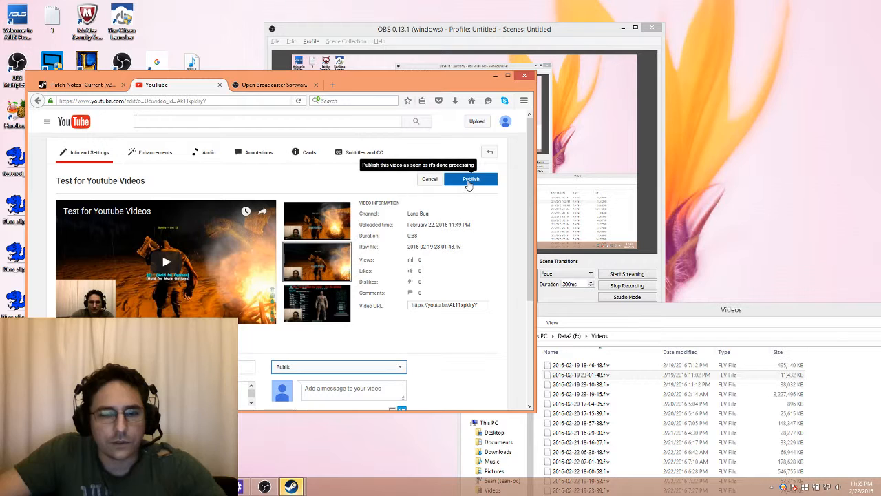
{"action": "left_click", "coordinate": [471, 181]}
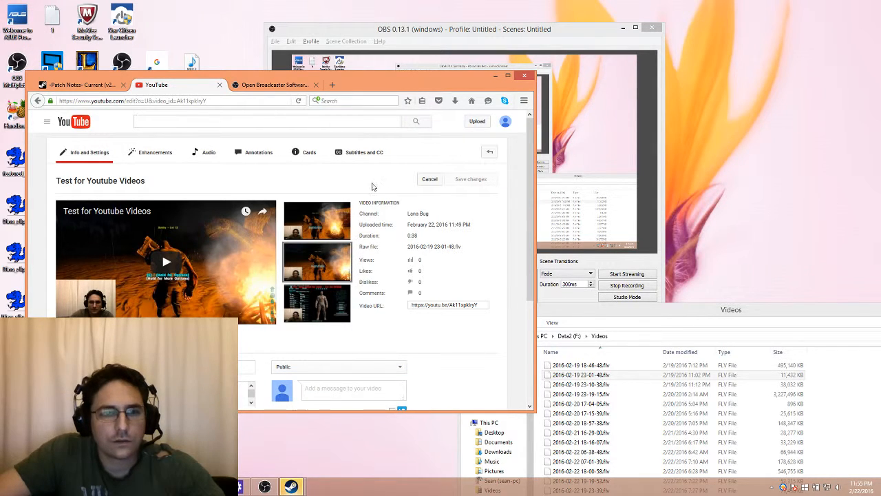
Step: Return to the Creator Studio dashboard and review the video list, community comments, and channel status and features
{"action": "left_click", "coordinate": [142, 103]}
{"action": "type", "text": "das"}
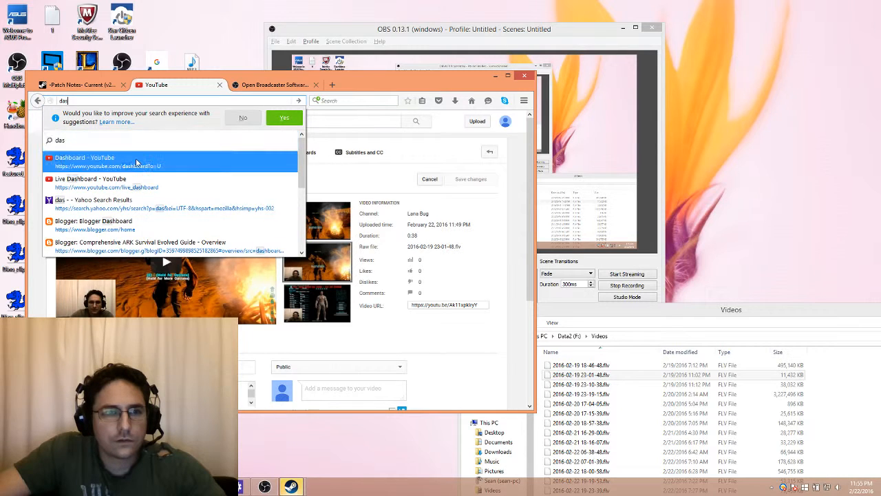
{"action": "left_click", "coordinate": [137, 163]}
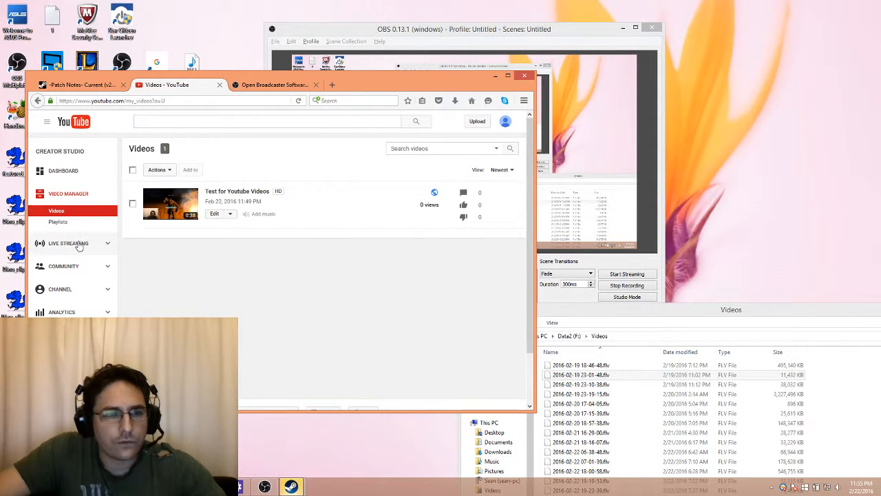
{"action": "left_click", "coordinate": [75, 274]}
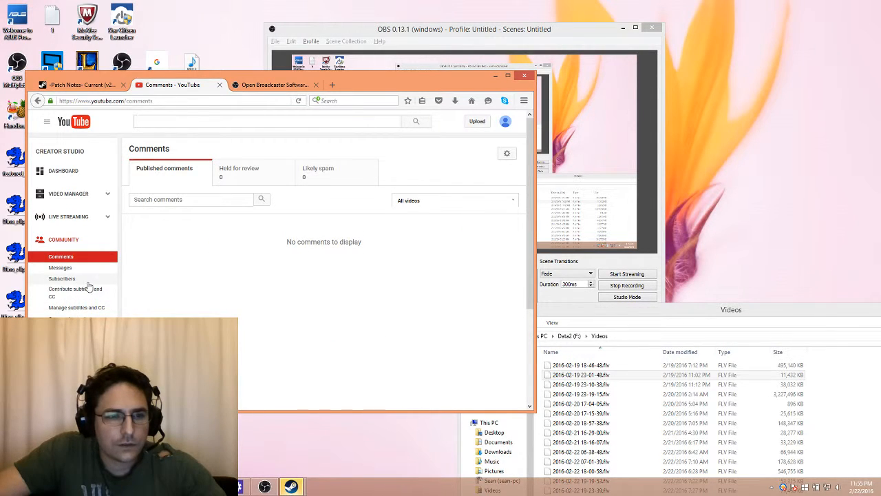
{"action": "left_click", "coordinate": [60, 351]}
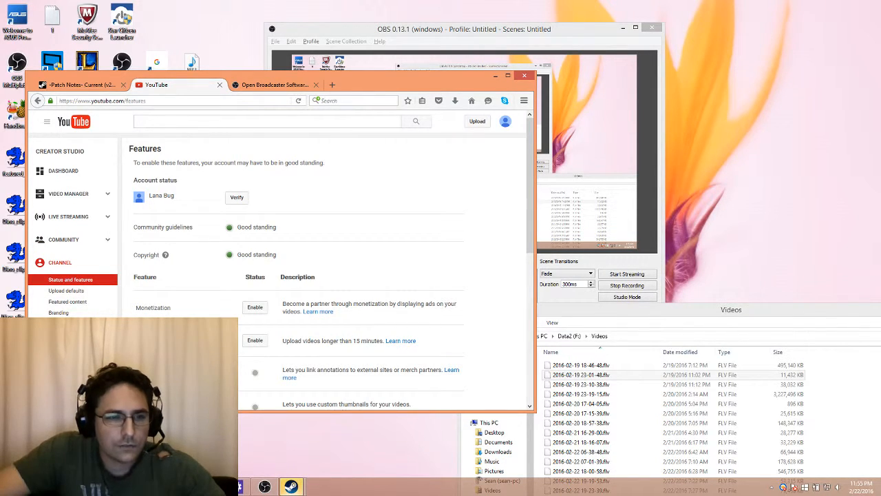
Step: Examine the channel's analytics overview and the list of available reports
{"action": "left_click", "coordinate": [61, 347]}
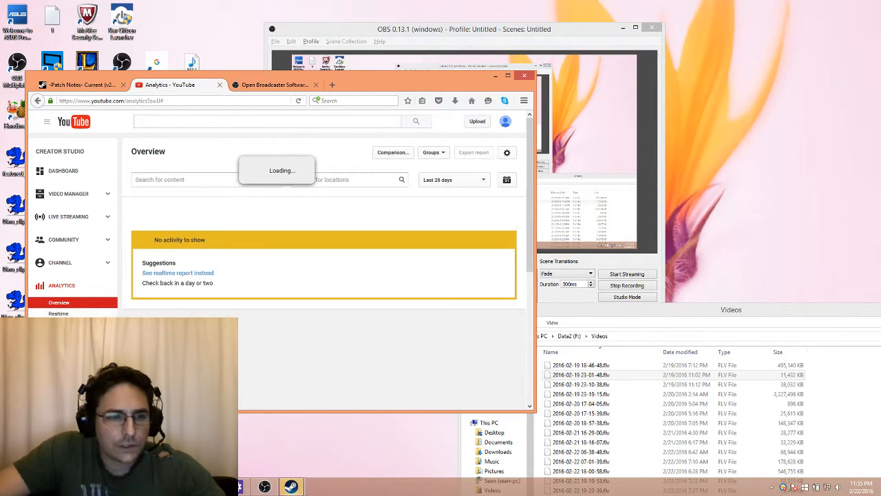
{"action": "scroll", "coordinate": [62, 314], "scroll_direction": "down", "scroll_amount": 4}
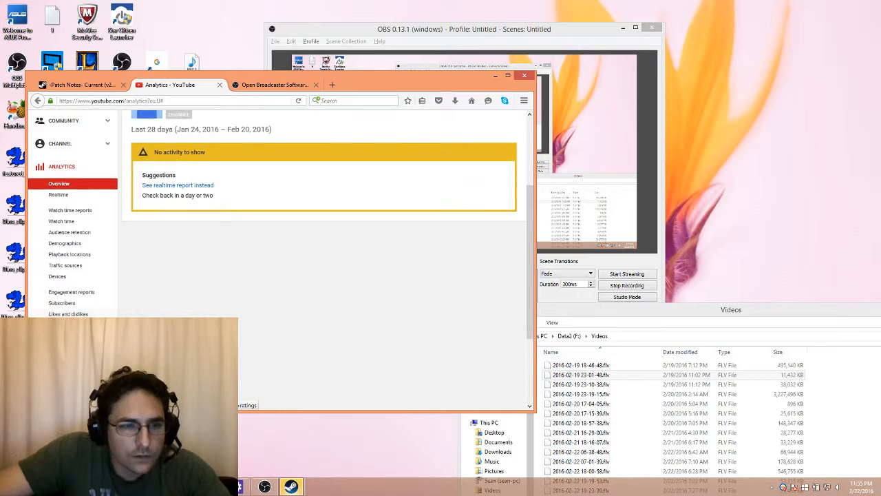
{"action": "scroll", "coordinate": [62, 314], "scroll_direction": "up", "scroll_amount": 3}
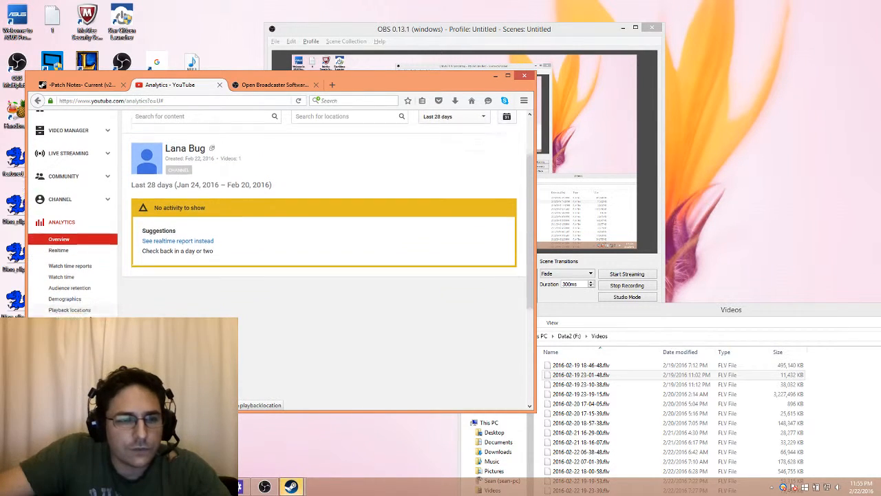
{"action": "scroll", "coordinate": [324, 262], "scroll_direction": "down", "scroll_amount": 1}
{"action": "scroll", "coordinate": [95, 311], "scroll_direction": "up", "scroll_amount": 3}
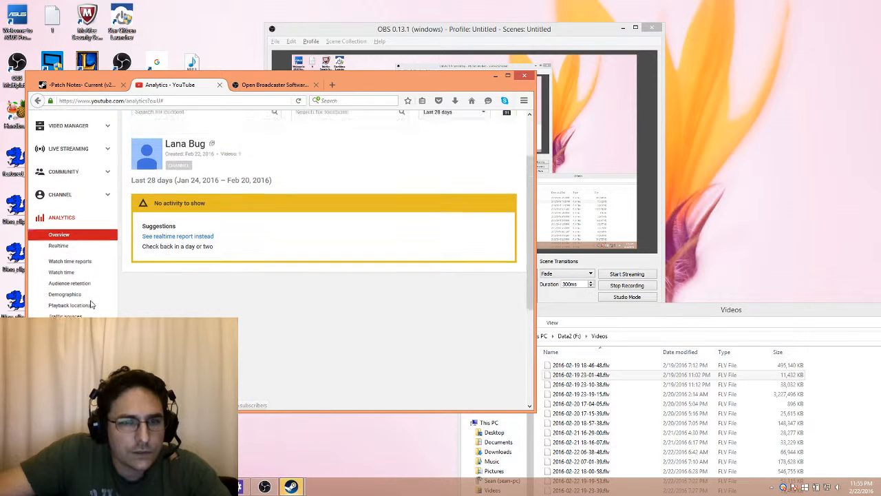
Step: Reopen "Test for Youtube Videos" for editing from the dashboard, set its privacy to Unlisted and save the changes
{"action": "left_click", "coordinate": [64, 171]}
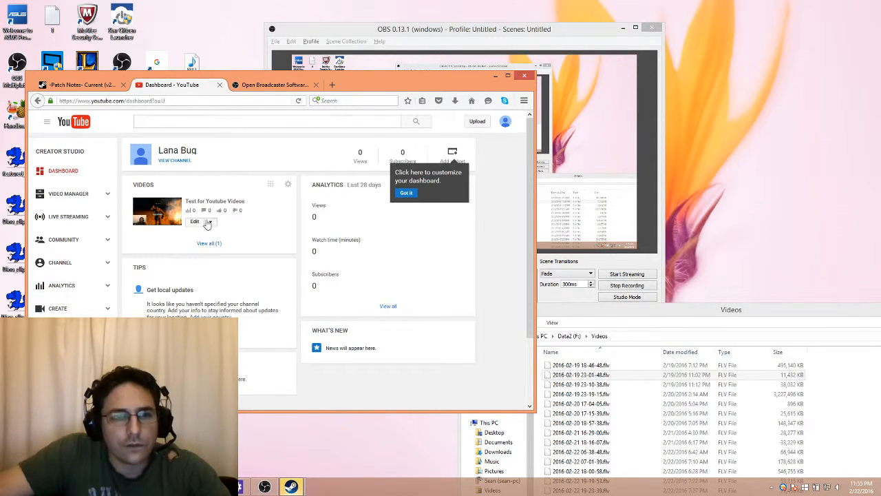
{"action": "left_click", "coordinate": [195, 222]}
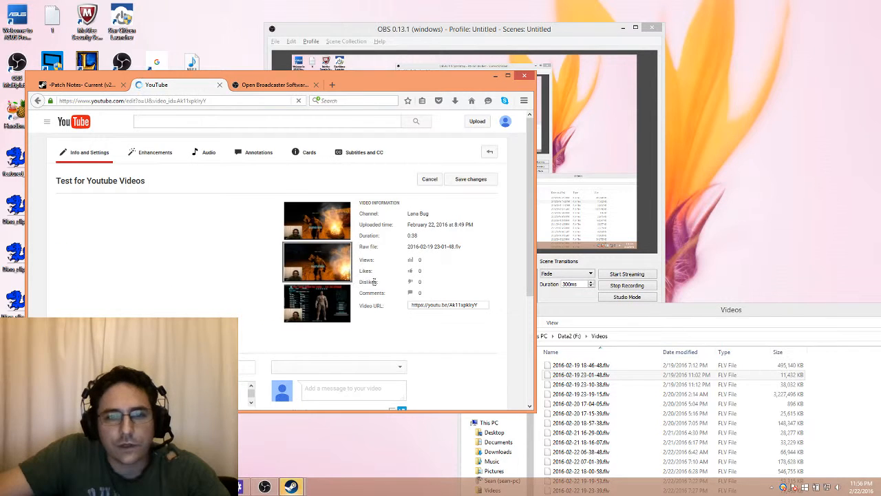
{"action": "scroll", "coordinate": [385, 275], "scroll_direction": "down", "scroll_amount": 3}
{"action": "left_click", "coordinate": [303, 262]}
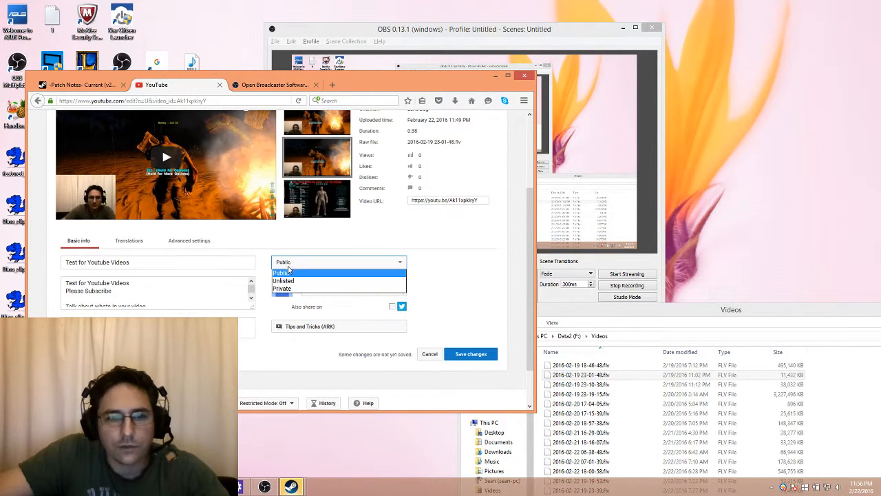
{"action": "left_click", "coordinate": [294, 281]}
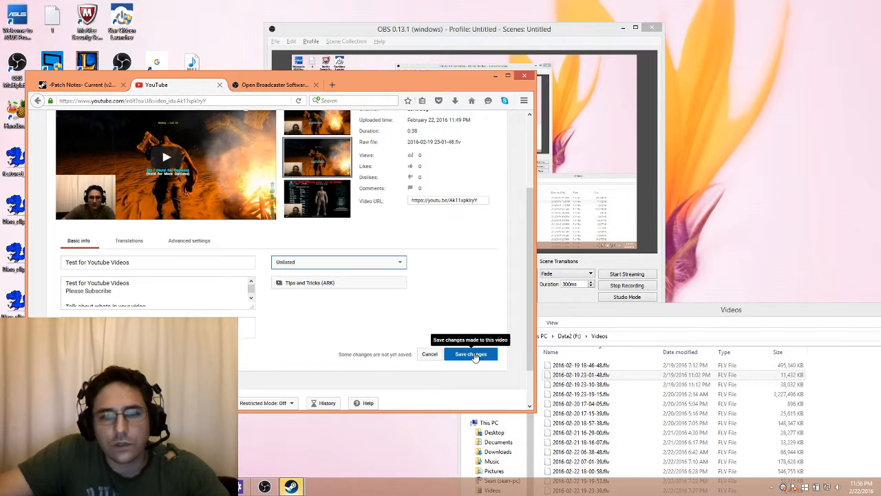
{"action": "left_click", "coordinate": [471, 354]}
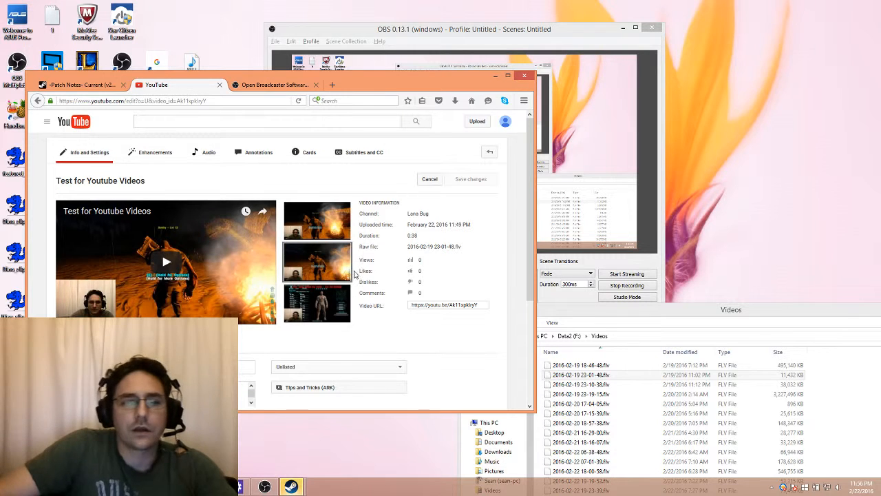
Step: Set the video's privacy to Private and save the changes
{"action": "left_click", "coordinate": [365, 366]}
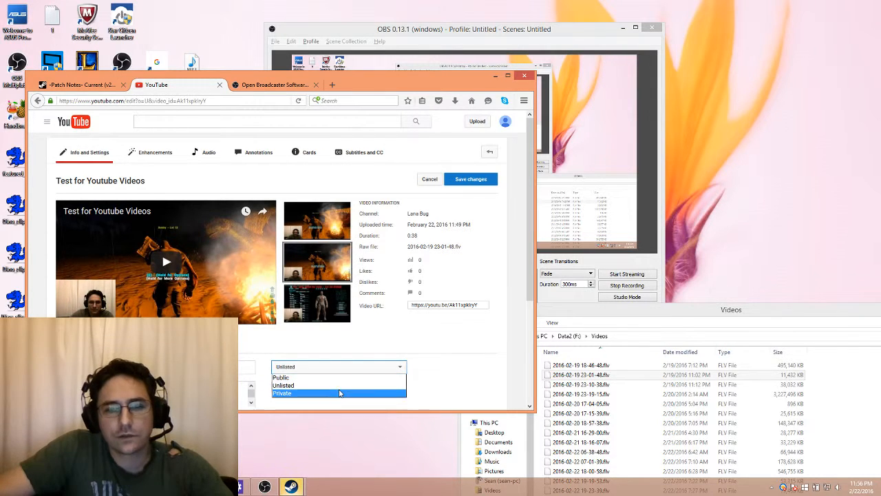
{"action": "left_click", "coordinate": [338, 392]}
{"action": "left_click", "coordinate": [467, 179]}
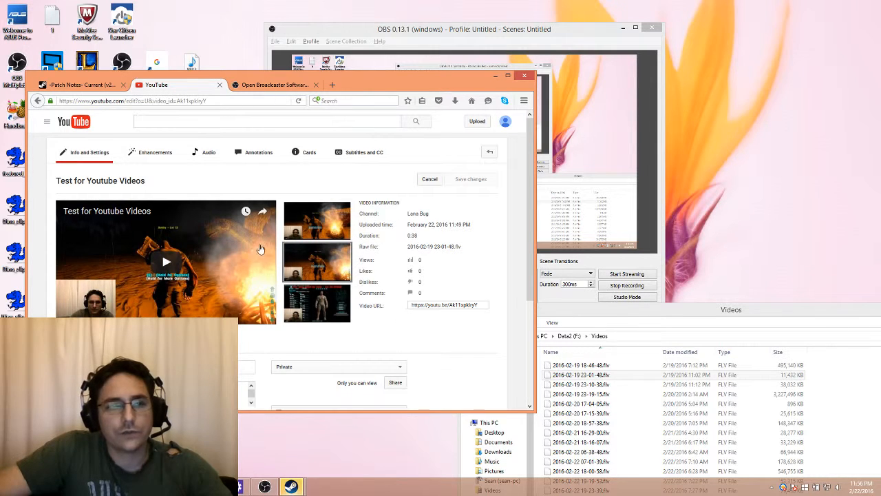
{"action": "mouse_move", "coordinate": [334, 301]}
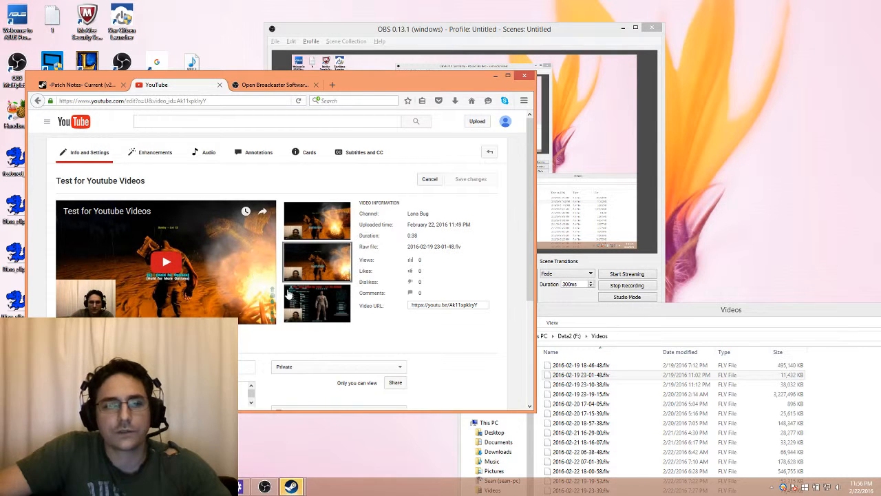
{"action": "scroll", "coordinate": [296, 288], "scroll_direction": "down", "scroll_amount": 3}
{"action": "scroll", "coordinate": [307, 280], "scroll_direction": "up", "scroll_amount": 2}
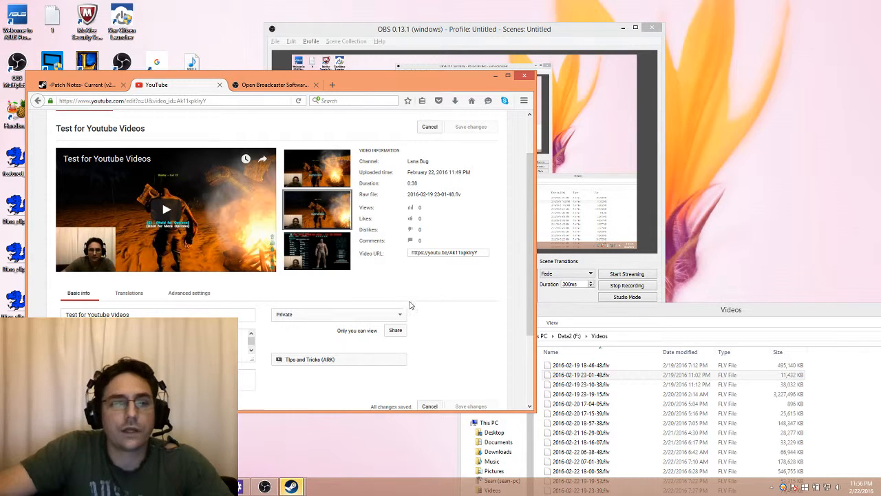
{"action": "scroll", "coordinate": [420, 284], "scroll_direction": "up", "scroll_amount": 2}
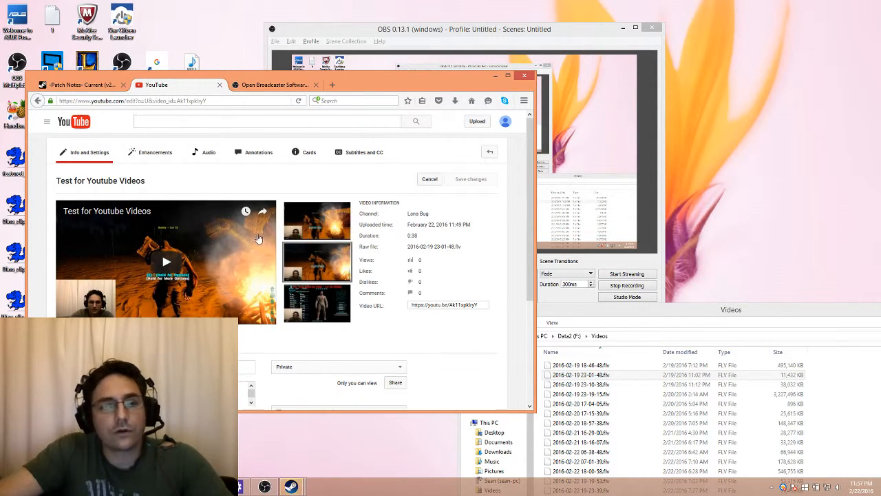
Step: Look through the video's Info and Settings, Annotations and Cards pages
{"action": "mouse_move", "coordinate": [349, 217]}
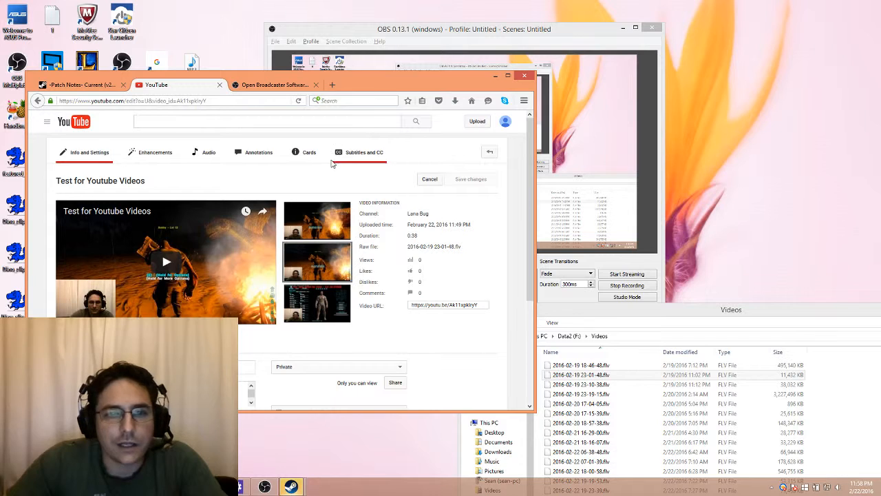
{"action": "left_click", "coordinate": [73, 153]}
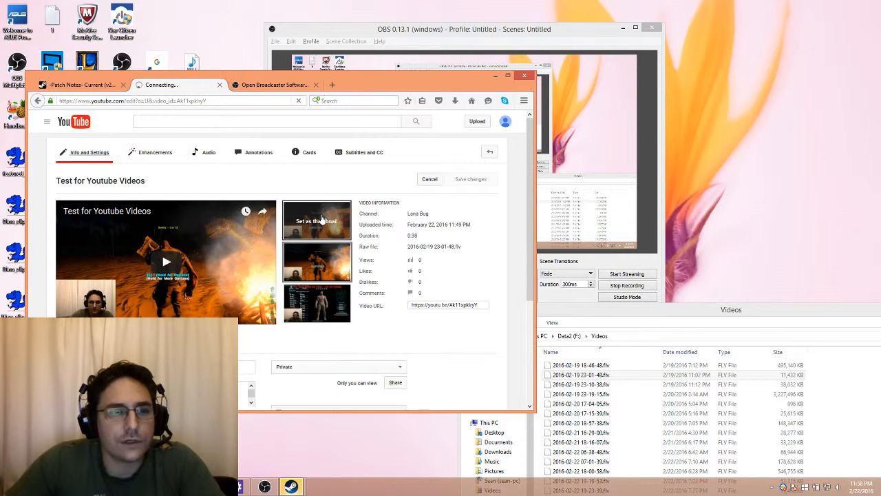
{"action": "left_click", "coordinate": [188, 101]}
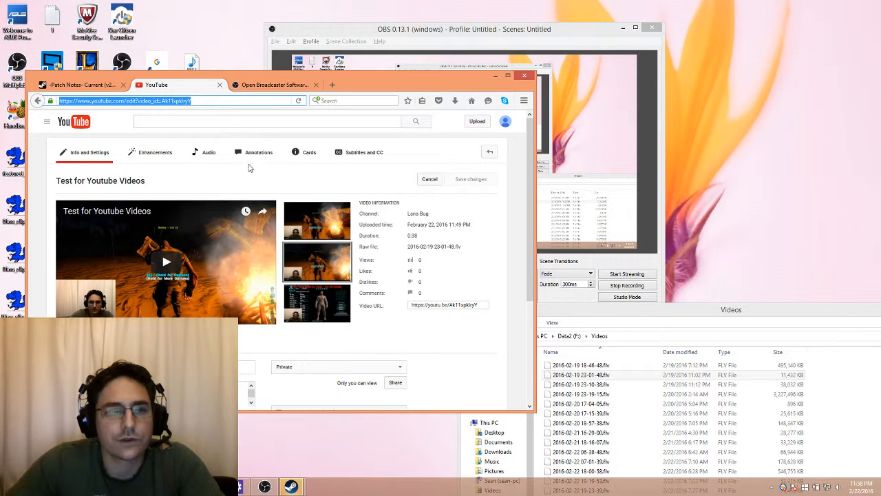
{"action": "left_click", "coordinate": [257, 158]}
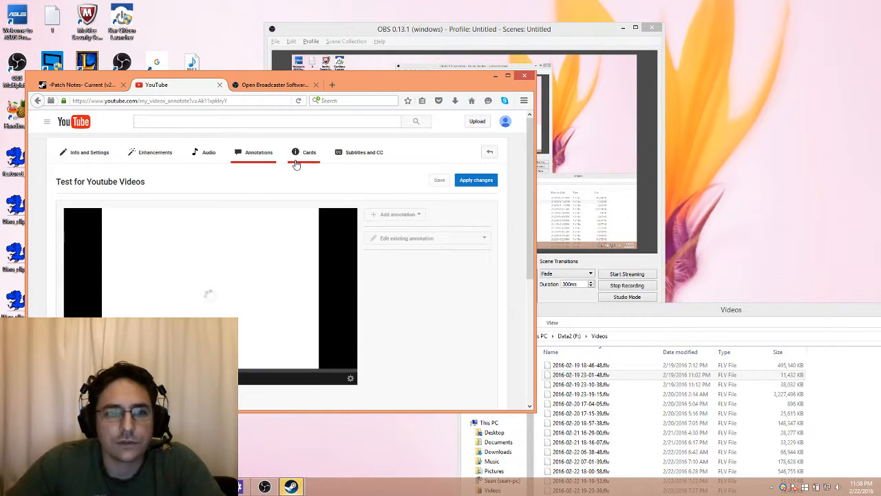
{"action": "scroll", "coordinate": [398, 250], "scroll_direction": "down", "scroll_amount": 3}
{"action": "scroll", "coordinate": [398, 250], "scroll_direction": "up", "scroll_amount": 5}
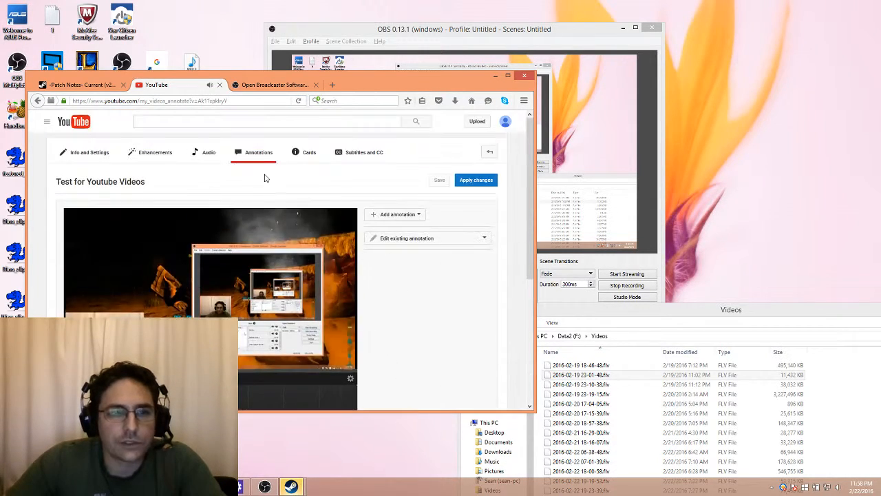
{"action": "left_click", "coordinate": [303, 155]}
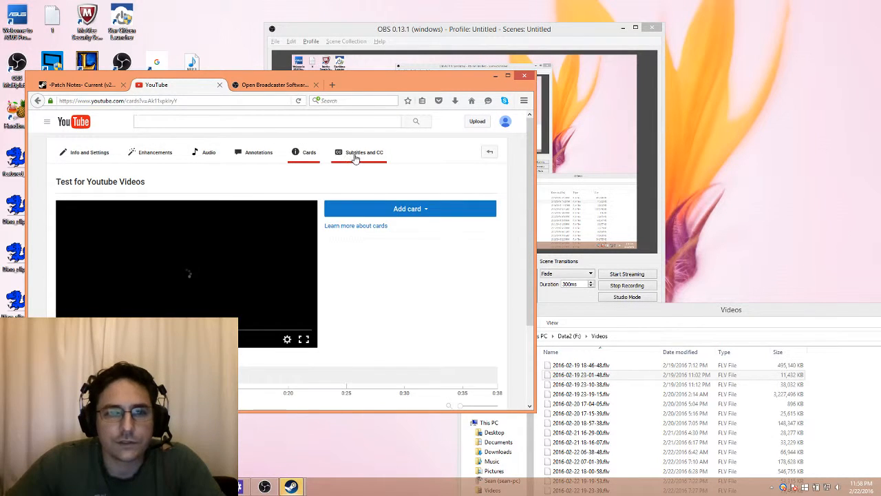
Step: Examine the featured audio tracks offered for the video and its Enhancements quick fixes
{"action": "left_click", "coordinate": [210, 155]}
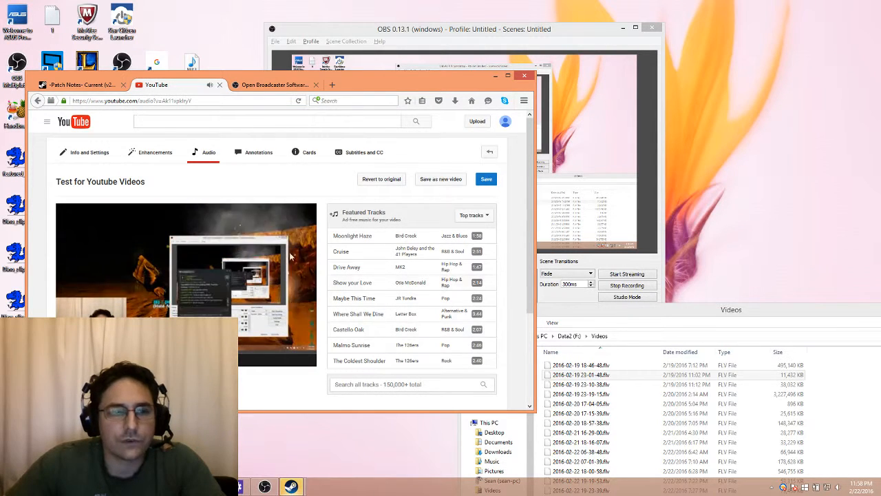
{"action": "left_click", "coordinate": [149, 155]}
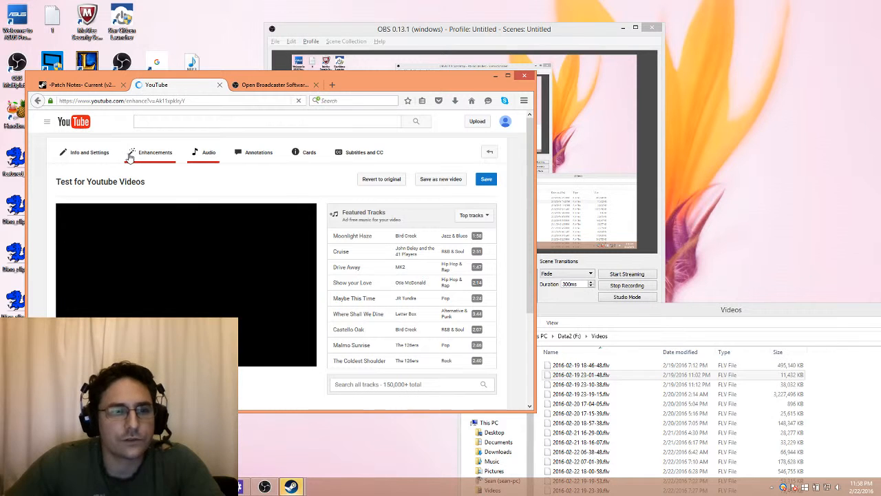
{"action": "scroll", "coordinate": [140, 155], "scroll_direction": "down", "scroll_amount": 3}
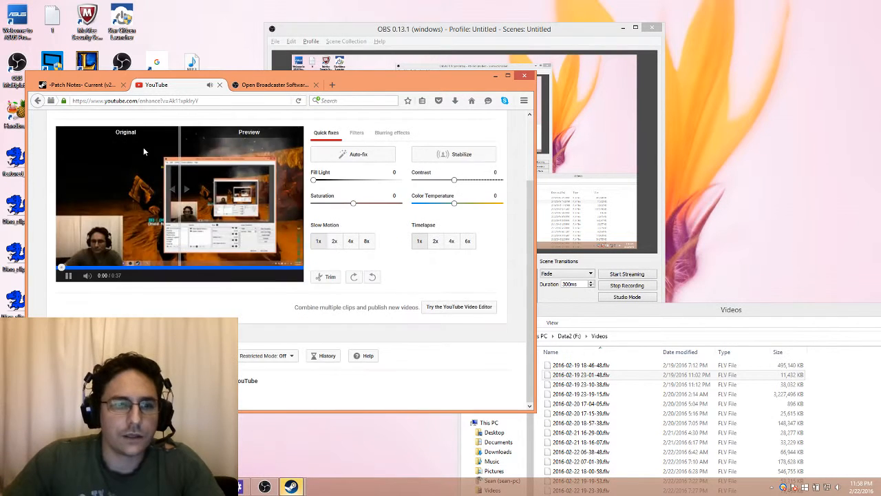
{"action": "scroll", "coordinate": [288, 208], "scroll_direction": "up", "scroll_amount": 3}
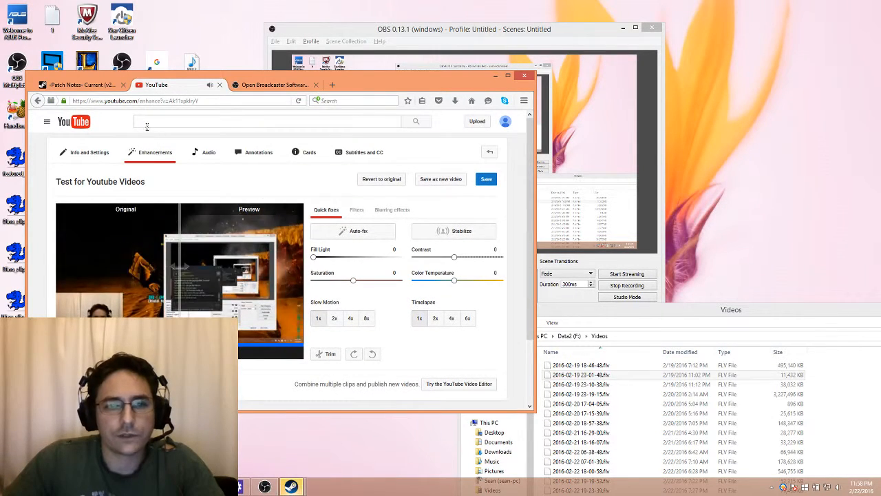
Step: Examine the Advanced settings of "Test for Youtube Videos", including comments, license, category, distribution and age restriction options
{"action": "left_click", "coordinate": [90, 152]}
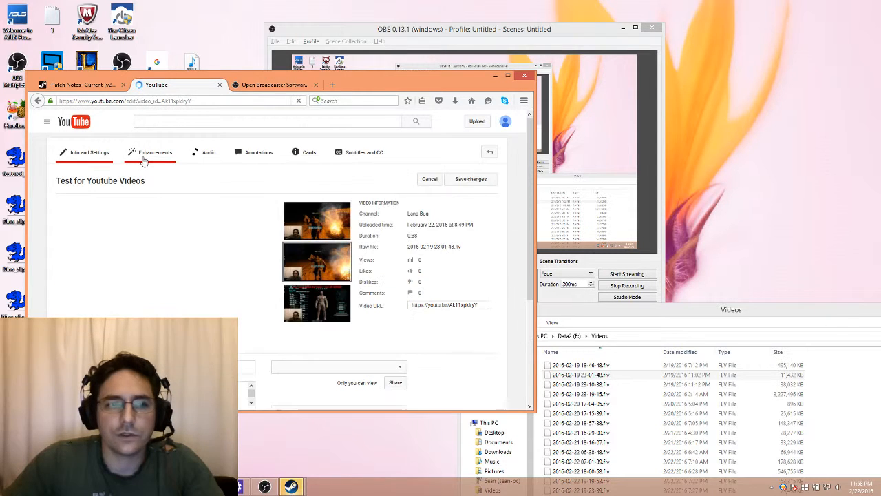
{"action": "scroll", "coordinate": [299, 215], "scroll_direction": "down", "scroll_amount": 2}
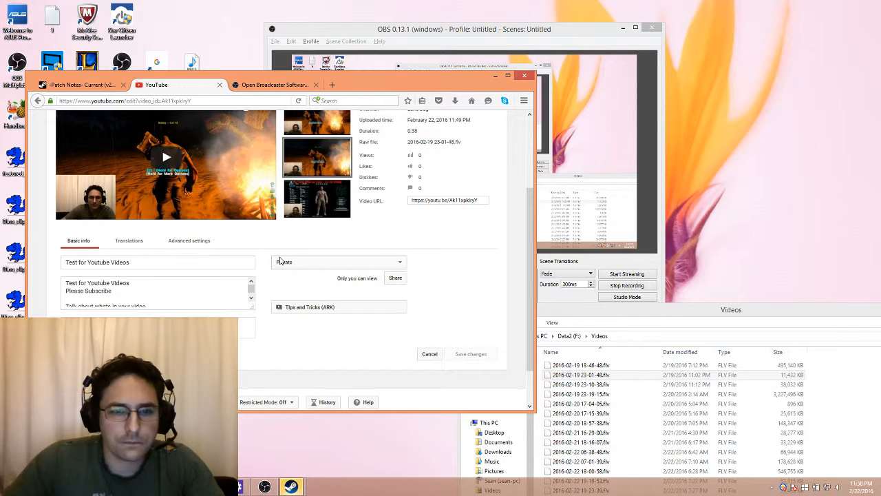
{"action": "scroll", "coordinate": [221, 251], "scroll_direction": "down", "scroll_amount": 1}
{"action": "left_click", "coordinate": [185, 196]}
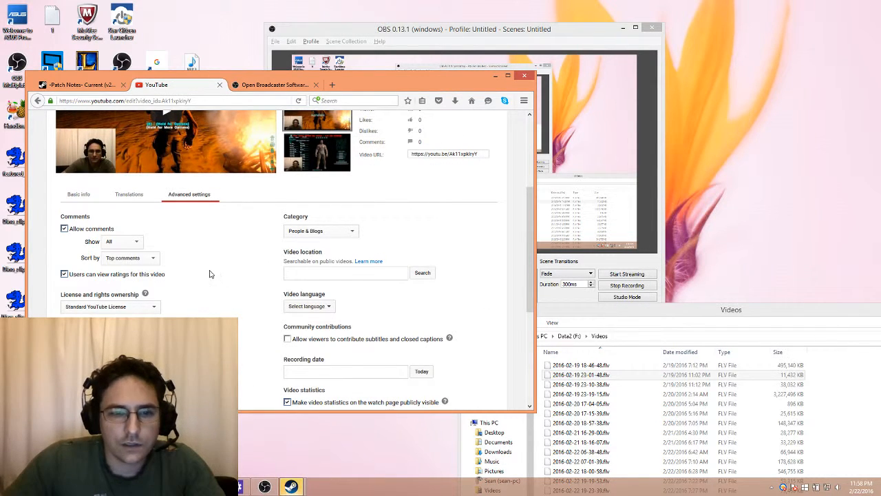
{"action": "scroll", "coordinate": [210, 274], "scroll_direction": "down", "scroll_amount": 1}
{"action": "scroll", "coordinate": [220, 279], "scroll_direction": "down", "scroll_amount": 1}
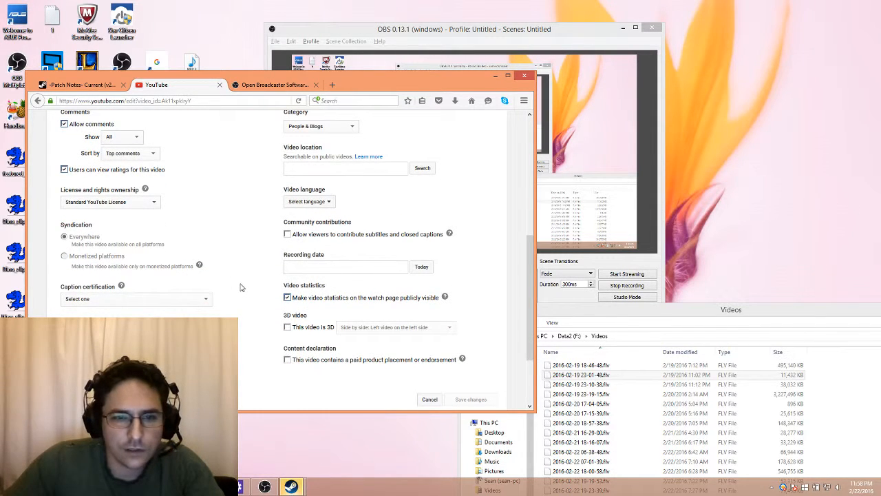
{"action": "scroll", "coordinate": [240, 287], "scroll_direction": "down", "scroll_amount": 1}
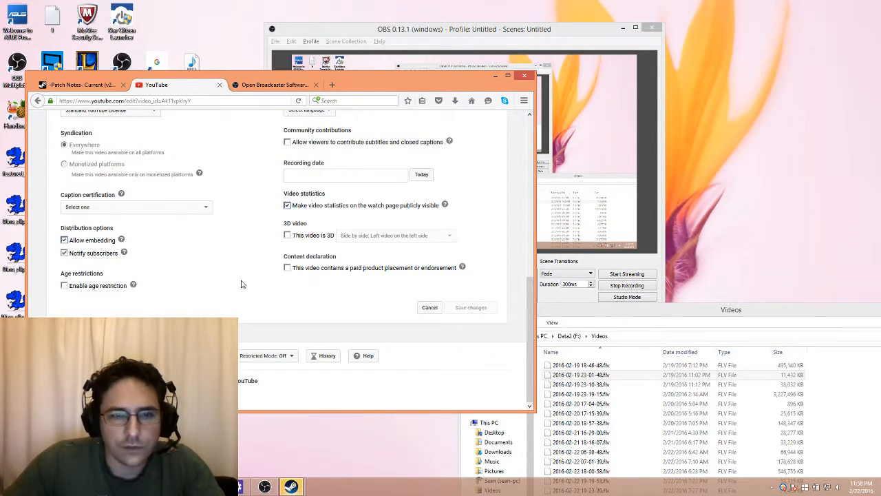
{"action": "scroll", "coordinate": [241, 284], "scroll_direction": "up", "scroll_amount": 2}
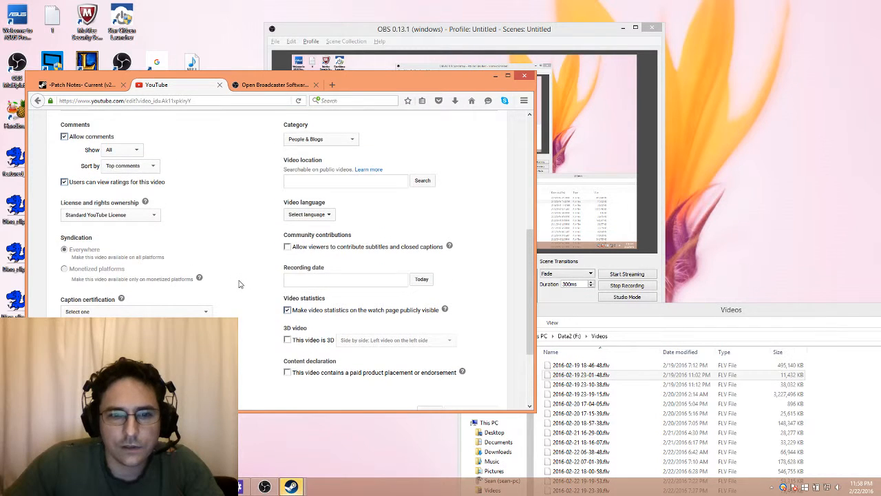
{"action": "scroll", "coordinate": [240, 284], "scroll_direction": "up", "scroll_amount": 3}
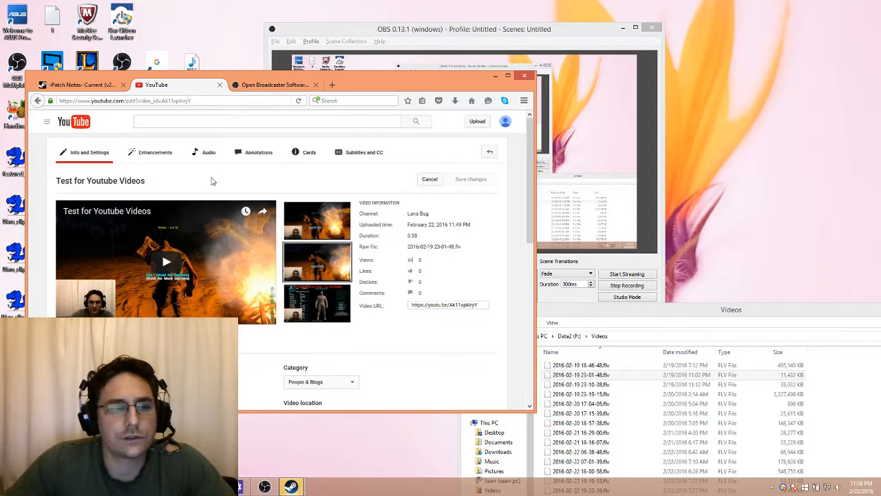
{"action": "left_click", "coordinate": [88, 158]}
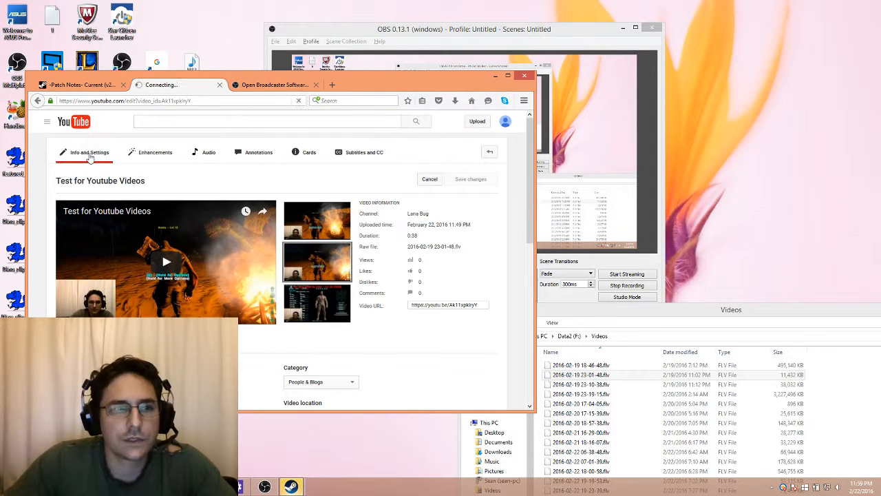
{"action": "left_click", "coordinate": [223, 122]}
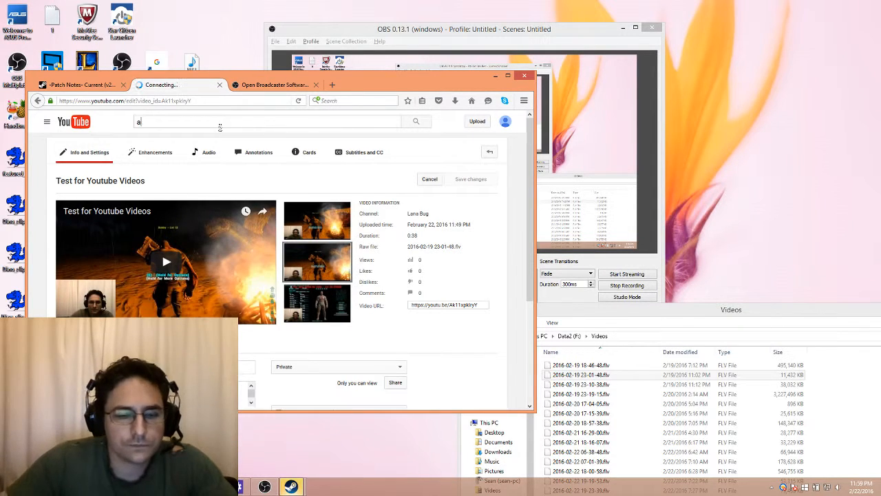
{"action": "type", "text": "adsense"}
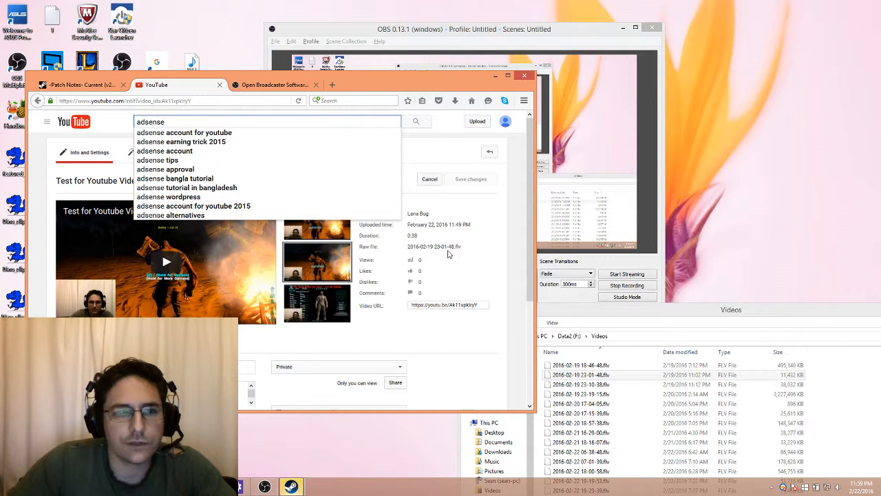
{"action": "left_click", "coordinate": [508, 279]}
{"action": "scroll", "coordinate": [474, 294], "scroll_direction": "down", "scroll_amount": 4}
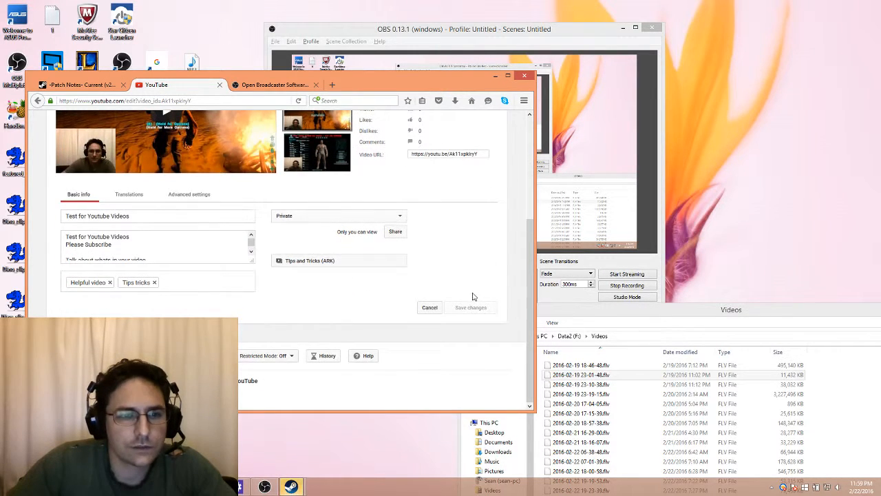
{"action": "scroll", "coordinate": [63, 122], "scroll_direction": "up", "scroll_amount": 3}
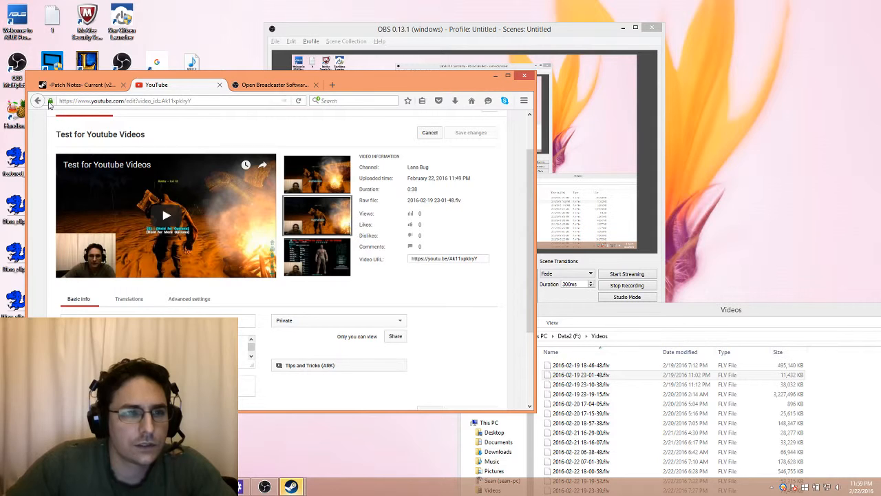
{"action": "scroll", "coordinate": [116, 119], "scroll_direction": "up", "scroll_amount": 2}
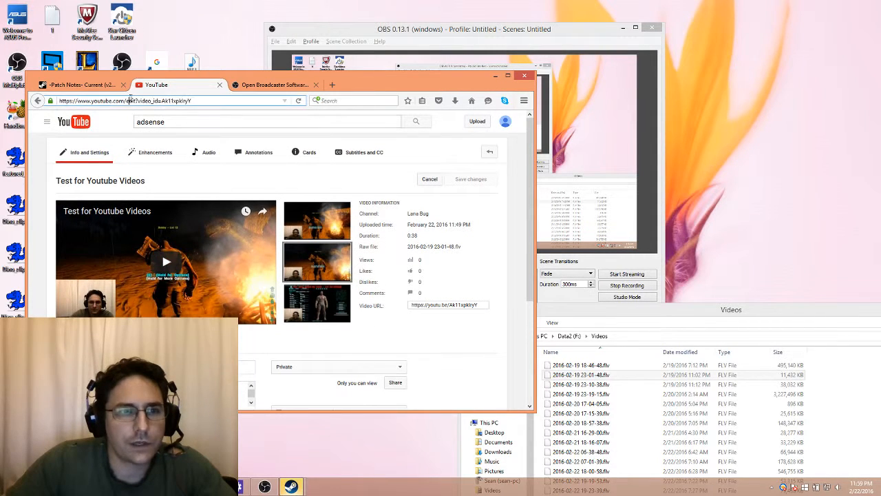
Step: Return to the YouTube dashboard and look through the Video Manager's Videos and Playlists pages
{"action": "left_click", "coordinate": [130, 100]}
{"action": "type", "text": "as"}
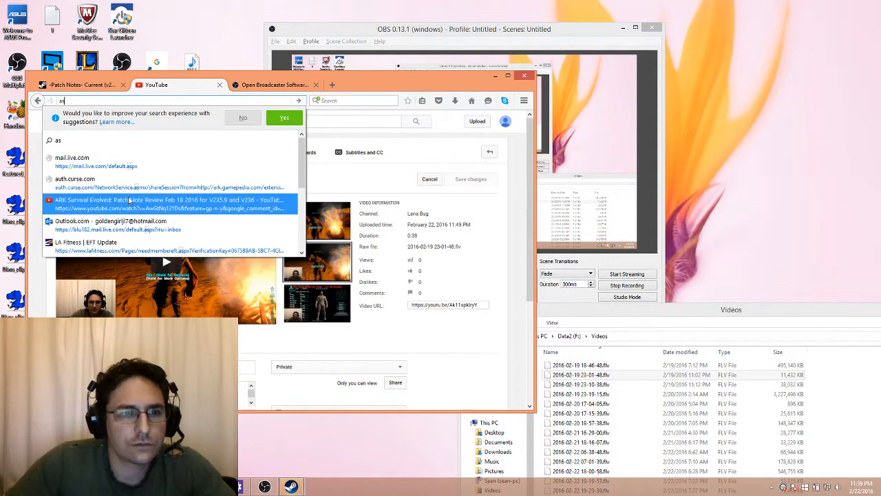
{"action": "key", "text": "BackSpace"}
{"action": "key", "text": "BackSpace"}
{"action": "type", "text": "d"}
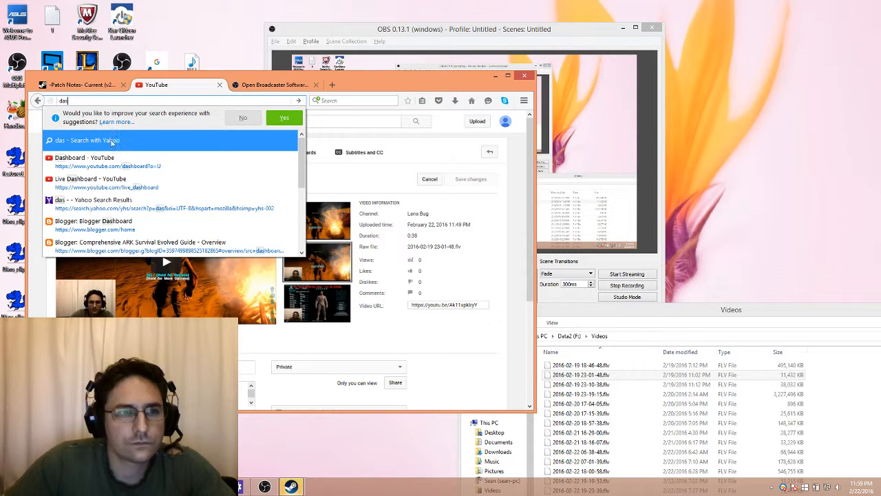
{"action": "left_click", "coordinate": [114, 159]}
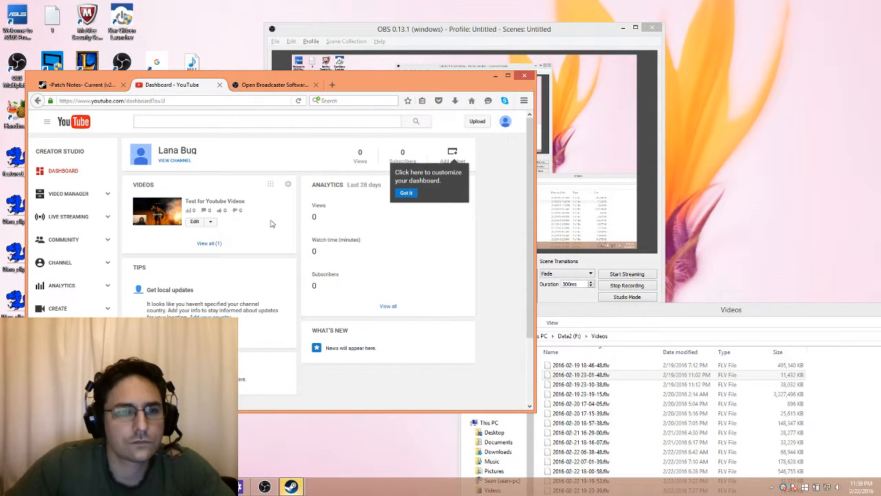
{"action": "left_click", "coordinate": [107, 197]}
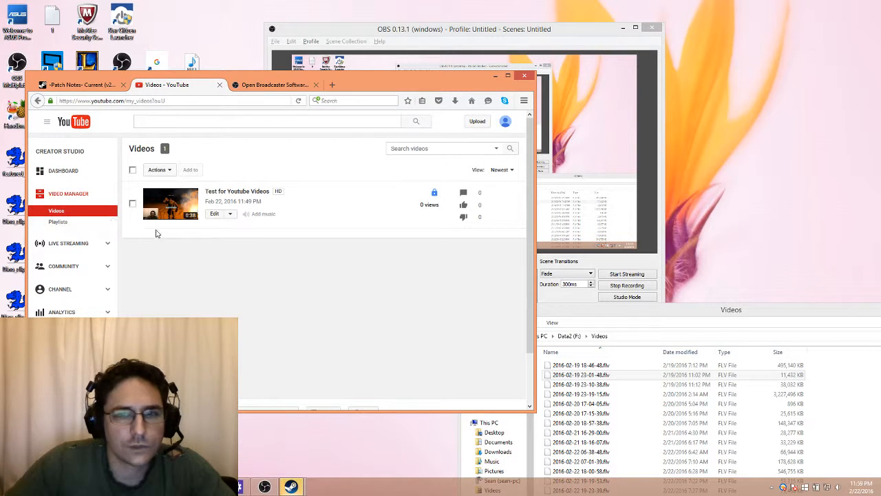
{"action": "left_click", "coordinate": [68, 223]}
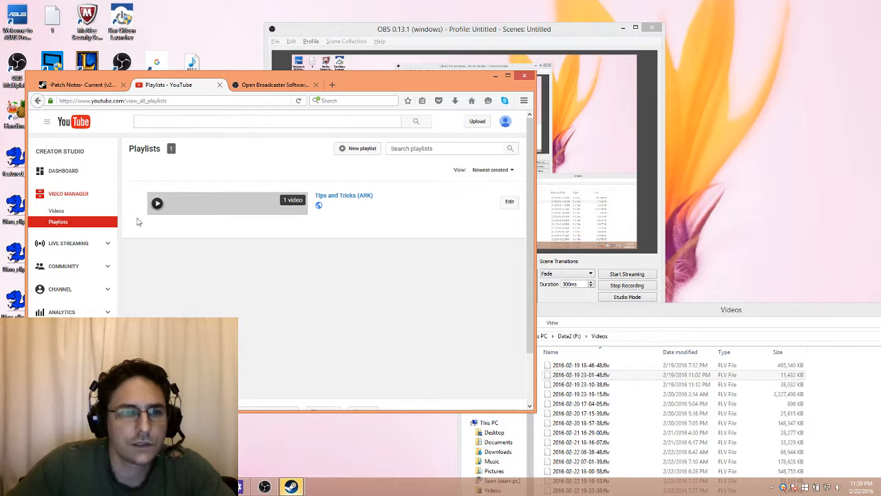
Step: View the account's profile photo picker, dismiss it and look over the Google About me page
{"action": "left_click", "coordinate": [504, 124]}
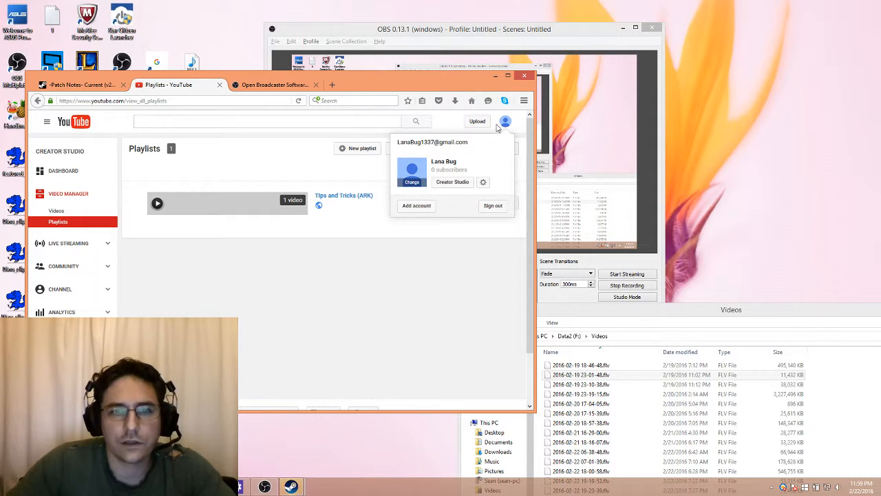
{"action": "left_click", "coordinate": [412, 183]}
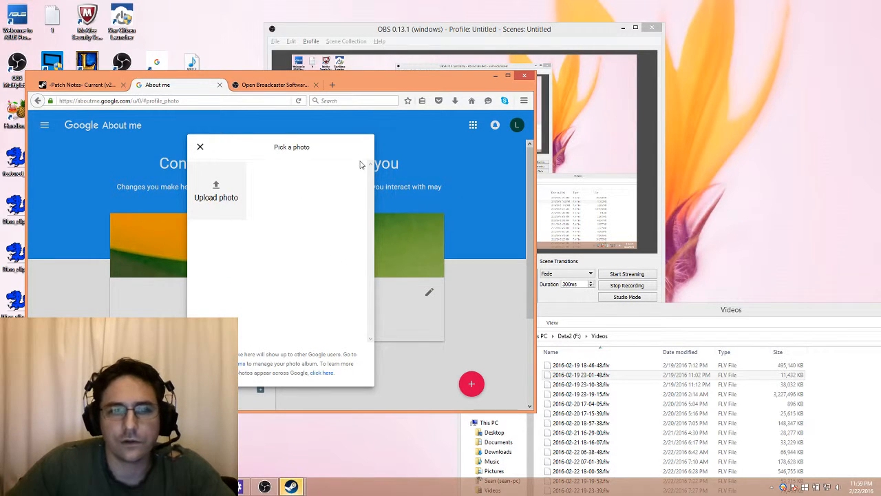
{"action": "left_click", "coordinate": [482, 319]}
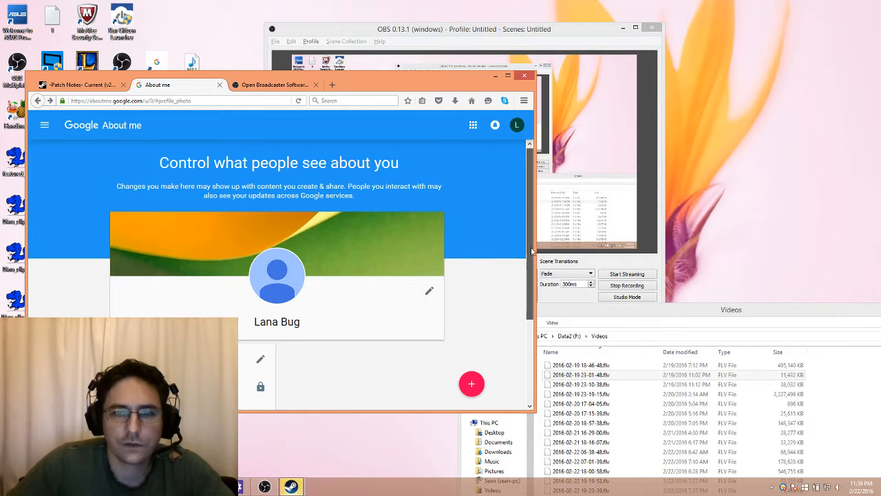
{"action": "scroll", "coordinate": [527, 294], "scroll_direction": "down", "scroll_amount": 3}
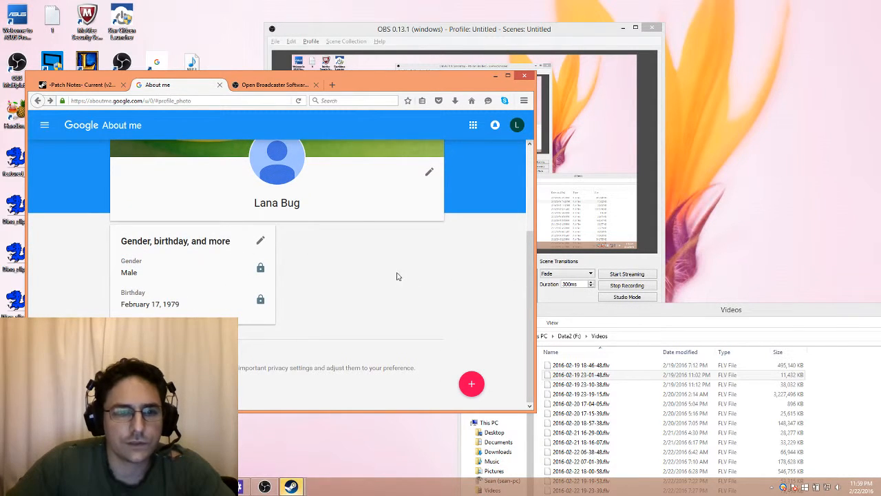
{"action": "scroll", "coordinate": [426, 284], "scroll_direction": "up", "scroll_amount": 2}
{"action": "scroll", "coordinate": [427, 285], "scroll_direction": "down", "scroll_amount": 2}
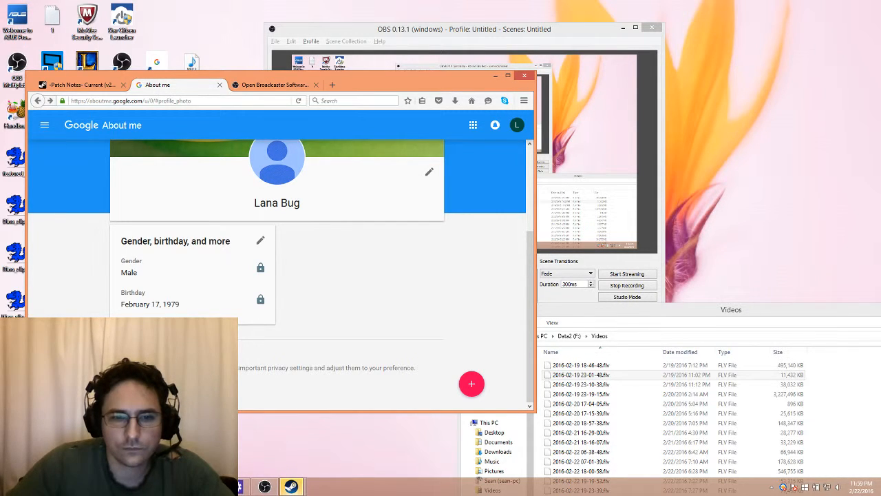
Step: Start Google's Privacy Checkup, review the YouTube sharing settings and view the ad relevance section
{"action": "left_click", "coordinate": [220, 368]}
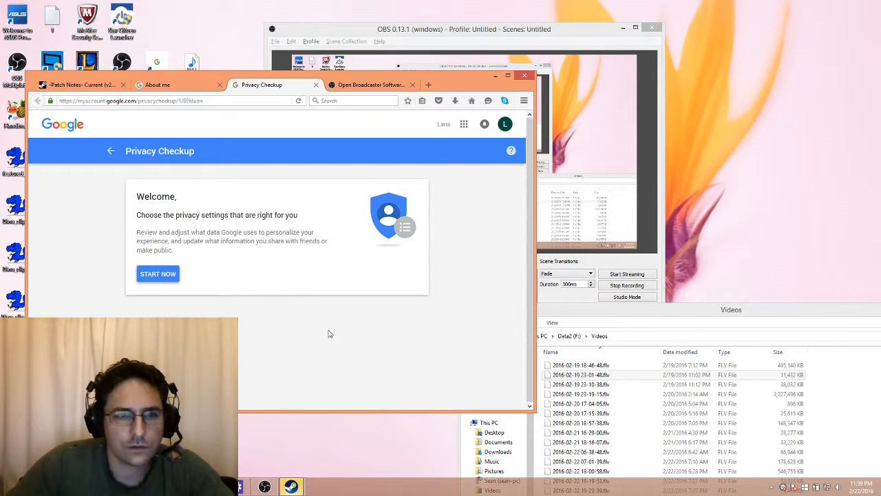
{"action": "left_click", "coordinate": [178, 283]}
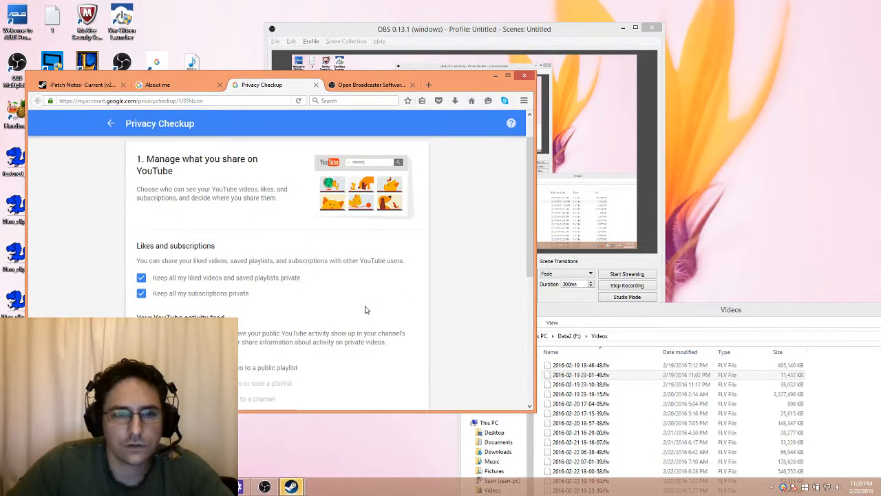
{"action": "scroll", "coordinate": [401, 307], "scroll_direction": "down", "scroll_amount": 2}
{"action": "scroll", "coordinate": [401, 307], "scroll_direction": "down", "scroll_amount": 1}
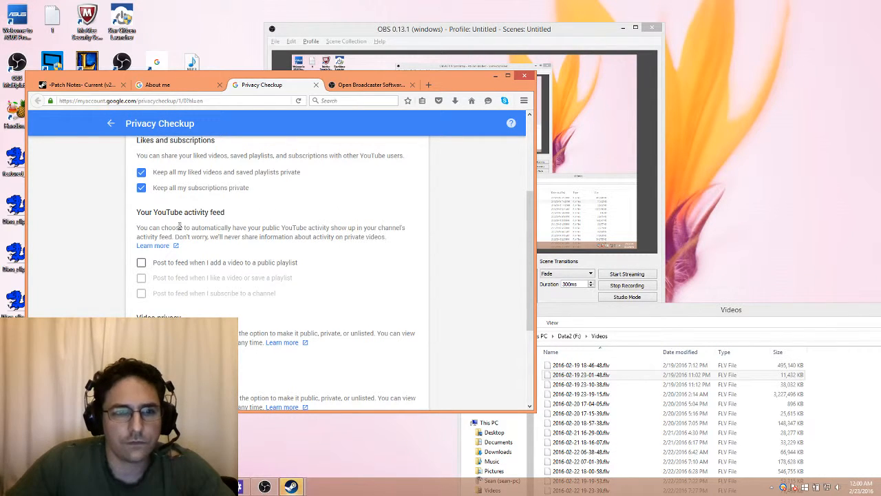
{"action": "scroll", "coordinate": [313, 239], "scroll_direction": "down", "scroll_amount": 3}
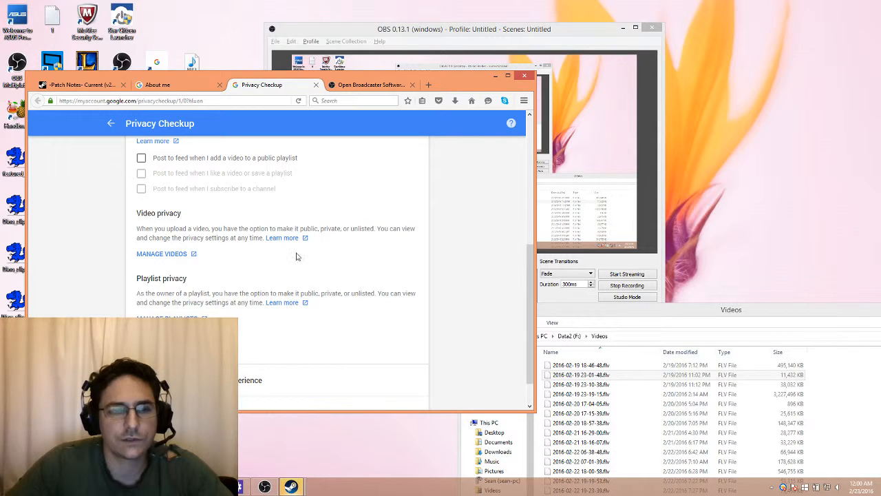
{"action": "scroll", "coordinate": [335, 241], "scroll_direction": "down", "scroll_amount": 1}
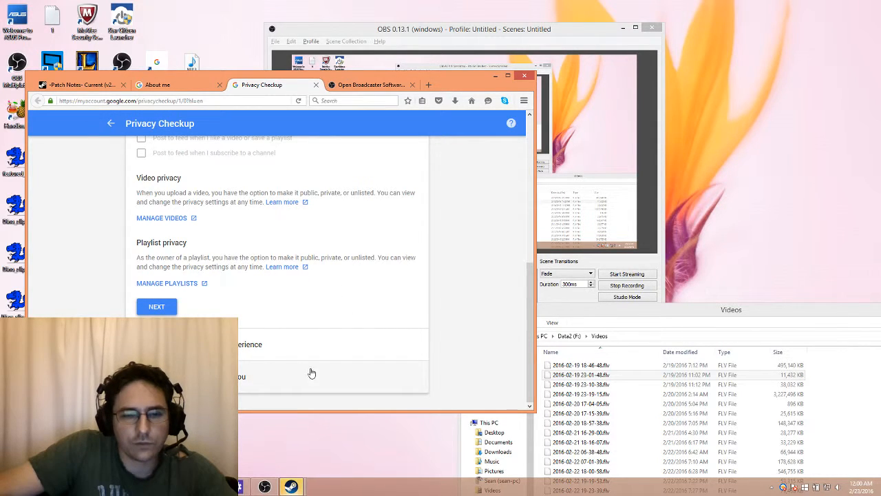
{"action": "left_click", "coordinate": [252, 380]}
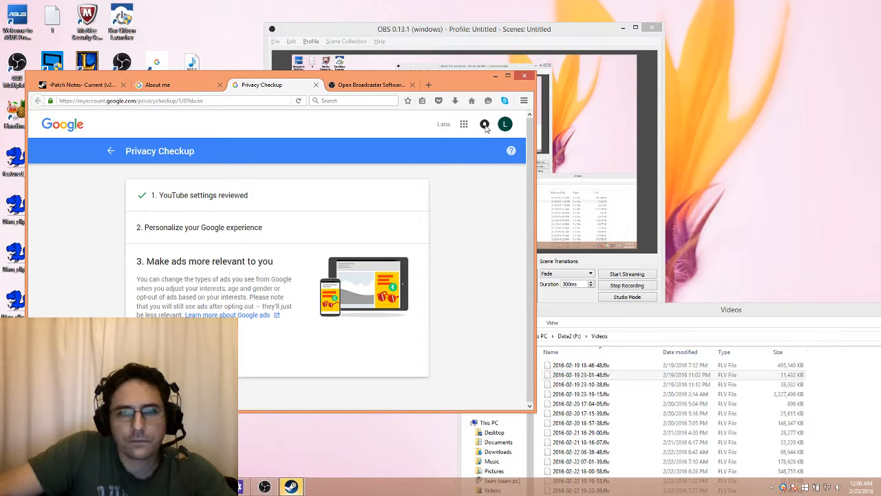
Step: Look through the list of Google apps and the account's profile options
{"action": "left_click", "coordinate": [464, 125]}
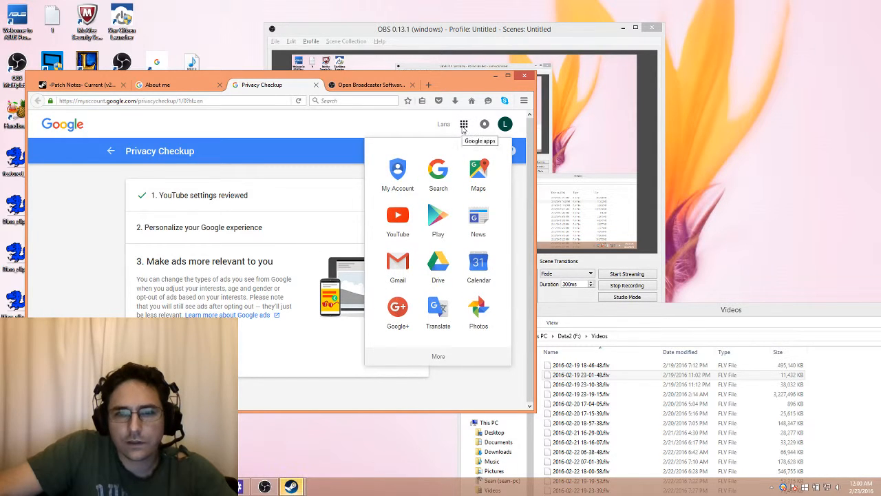
{"action": "scroll", "coordinate": [449, 217], "scroll_direction": "down", "scroll_amount": 5}
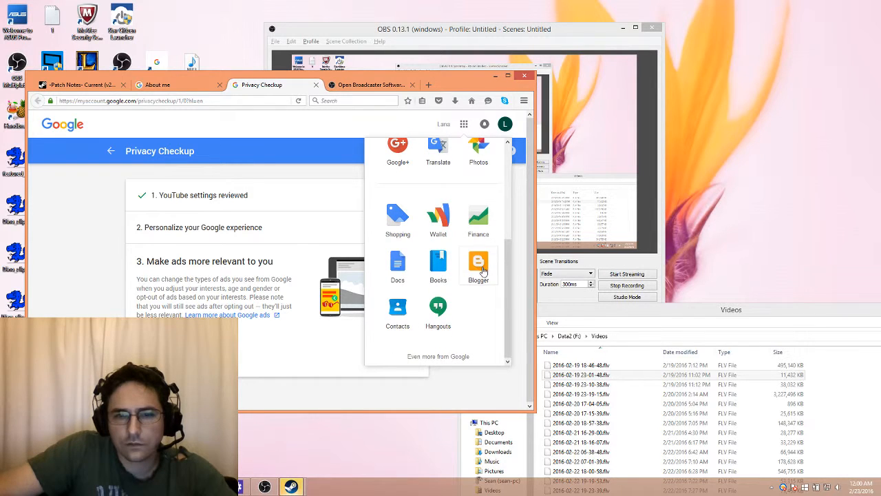
{"action": "scroll", "coordinate": [483, 251], "scroll_direction": "up", "scroll_amount": 5}
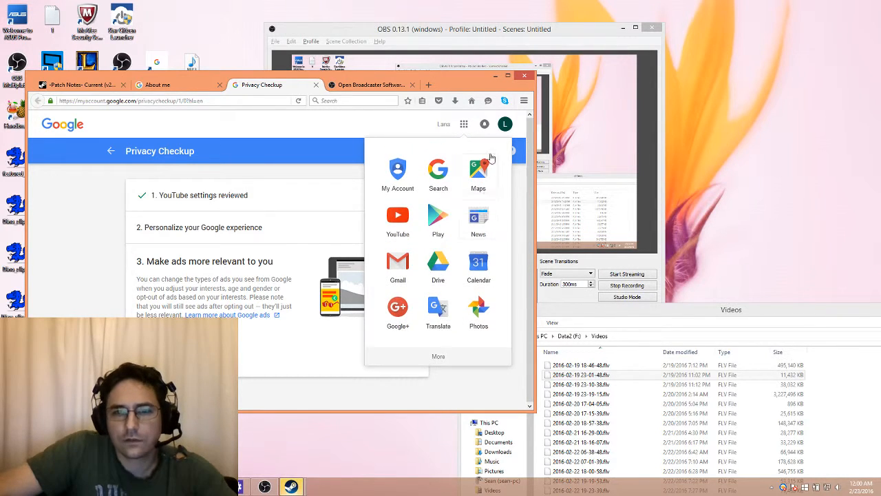
{"action": "left_click", "coordinate": [505, 125]}
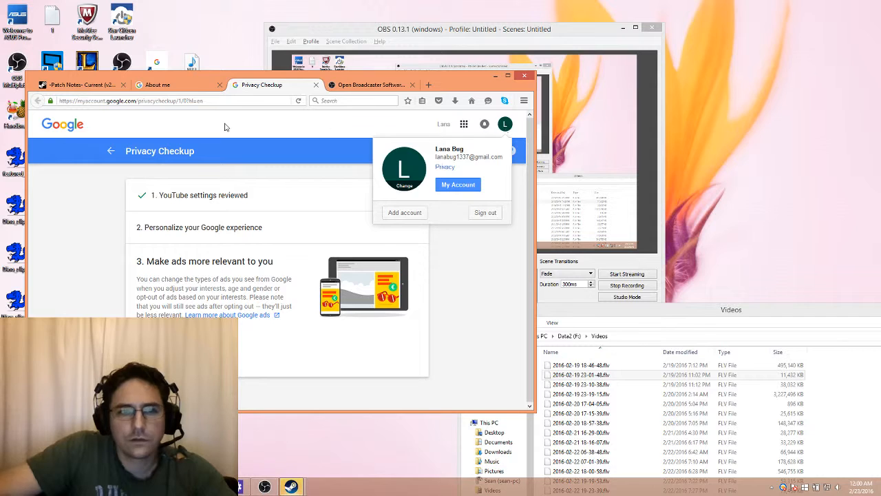
{"action": "left_click", "coordinate": [176, 124]}
Step: Go back to the YouTube Creator Studio dashboard from the Privacy Checkup page
{"action": "left_click", "coordinate": [128, 101]}
{"action": "type", "text": "you"}
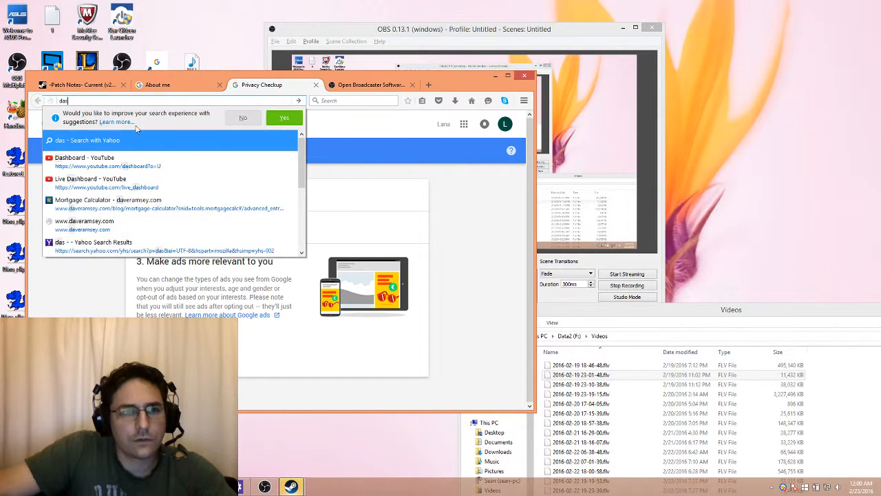
{"action": "left_click", "coordinate": [155, 164]}
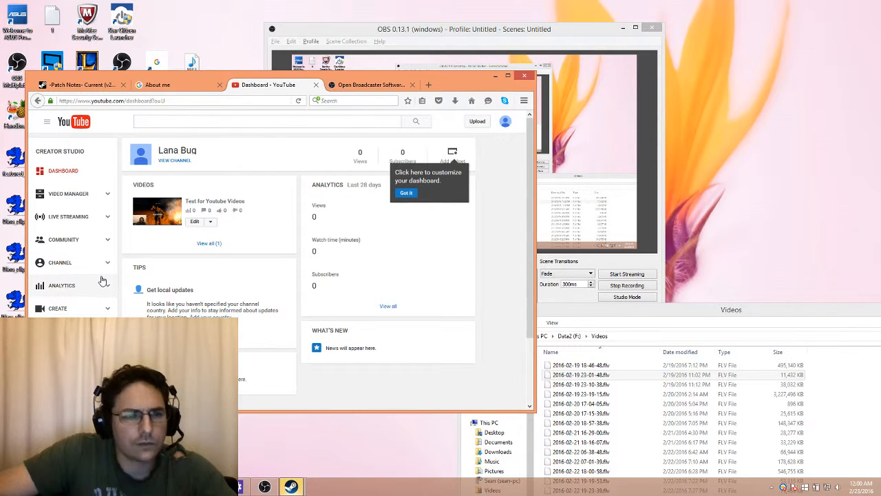
Step: Open the community section of Creator Studio and review the automated filters and default comment options in Community settings
{"action": "left_click", "coordinate": [100, 244]}
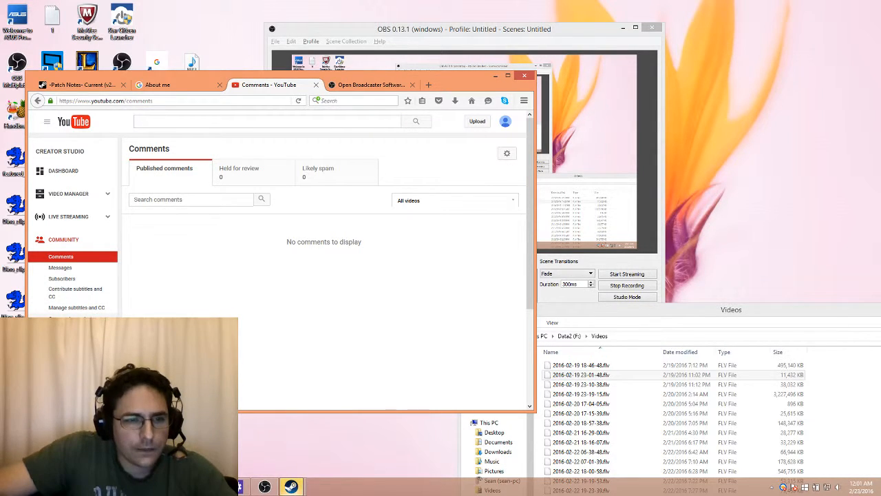
{"action": "left_click", "coordinate": [62, 347]}
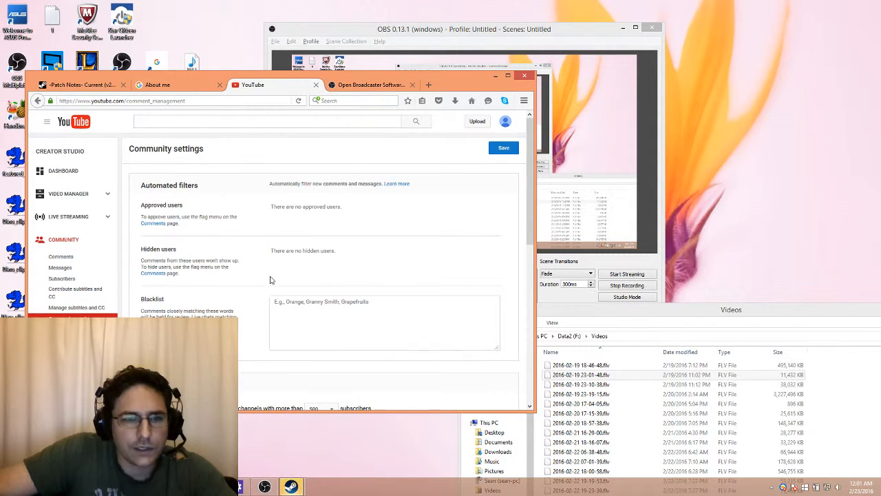
{"action": "scroll", "coordinate": [312, 253], "scroll_direction": "down", "scroll_amount": 5}
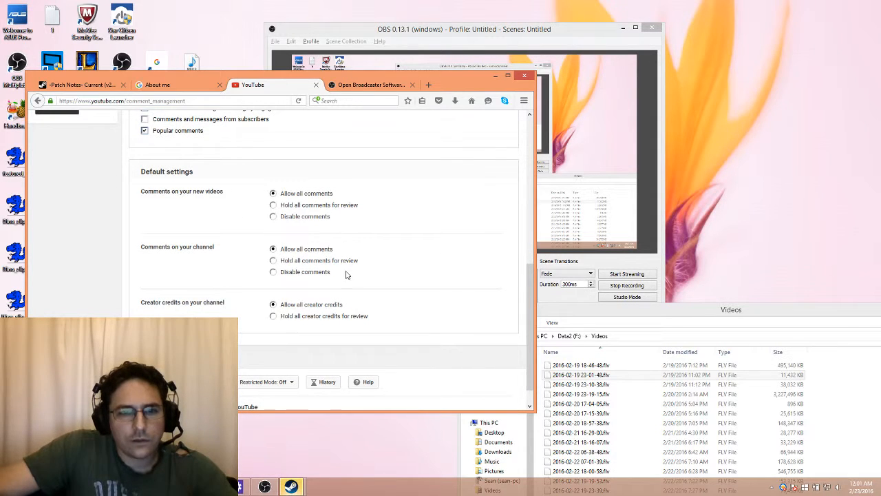
{"action": "scroll", "coordinate": [368, 278], "scroll_direction": "up", "scroll_amount": 2}
{"action": "scroll", "coordinate": [330, 266], "scroll_direction": "up", "scroll_amount": 5}
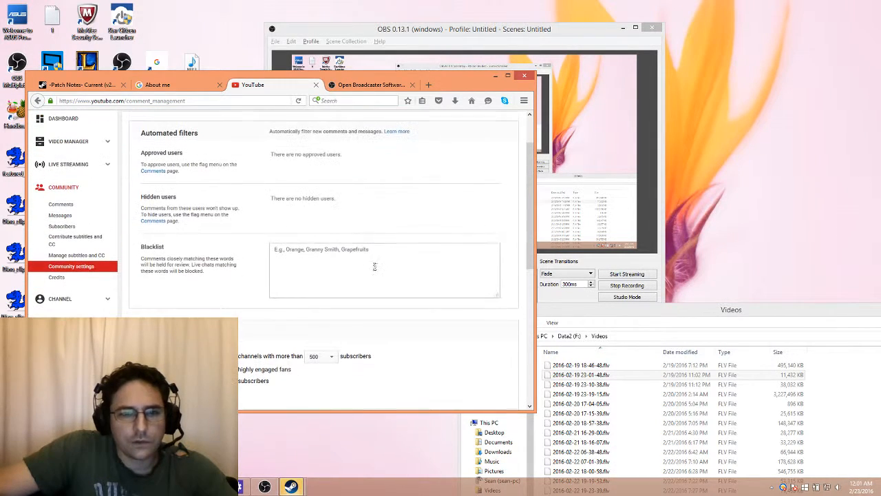
{"action": "scroll", "coordinate": [368, 244], "scroll_direction": "up", "scroll_amount": 1}
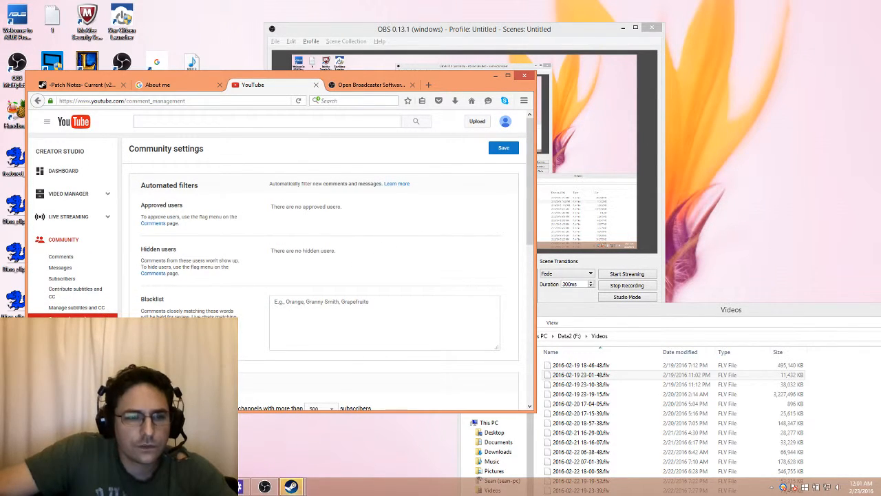
Step: Look over the Subscribers page and the pages for contributing and managing subtitles, ending on Community settings
{"action": "left_click", "coordinate": [93, 279]}
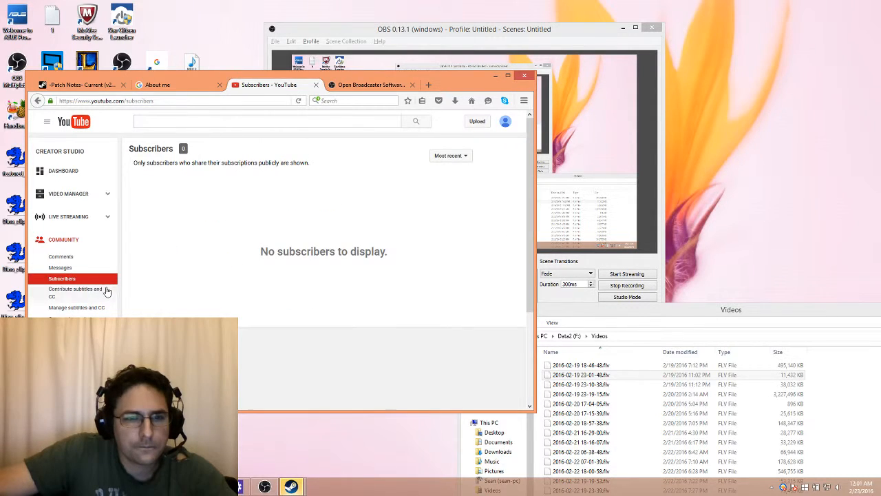
{"action": "left_click", "coordinate": [94, 295]}
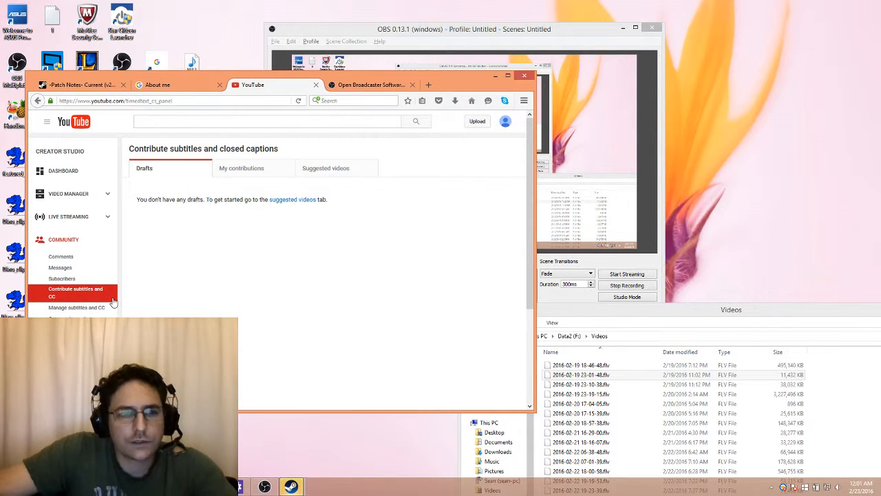
{"action": "left_click", "coordinate": [74, 308]}
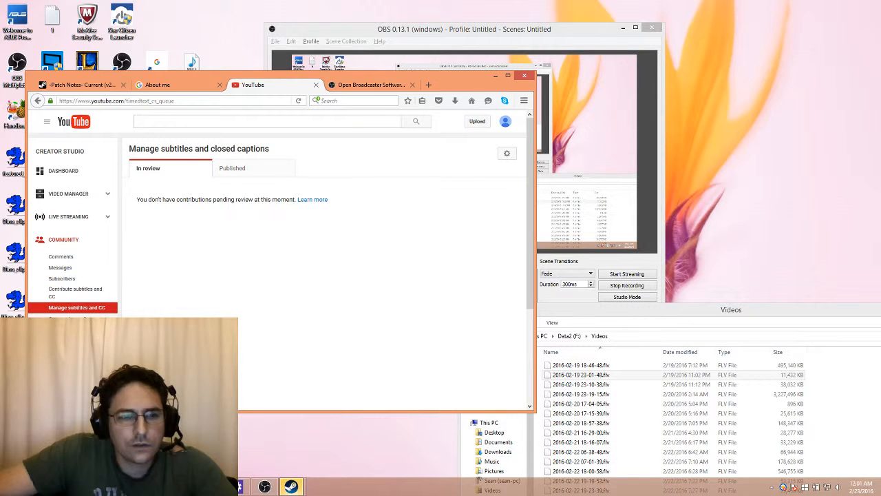
{"action": "left_click", "coordinate": [73, 314]}
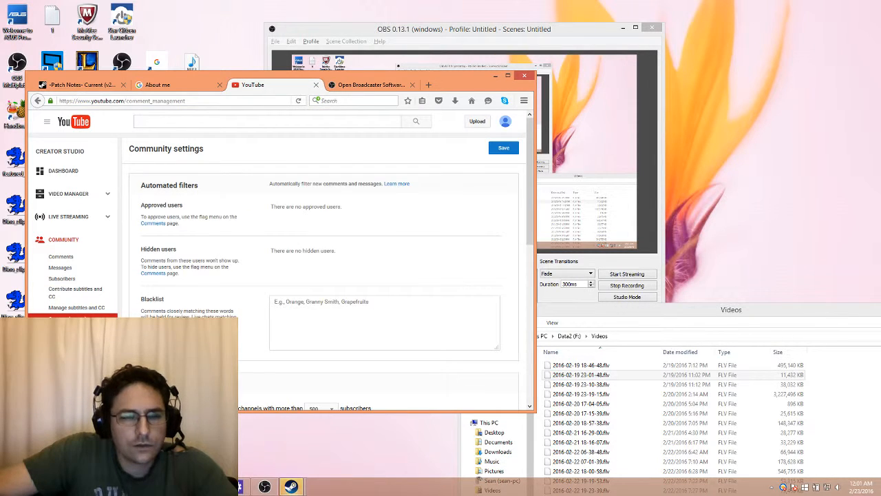
Step: View the Comments page, the uploaded videos list and the channel's Status and features page
{"action": "left_click", "coordinate": [60, 256]}
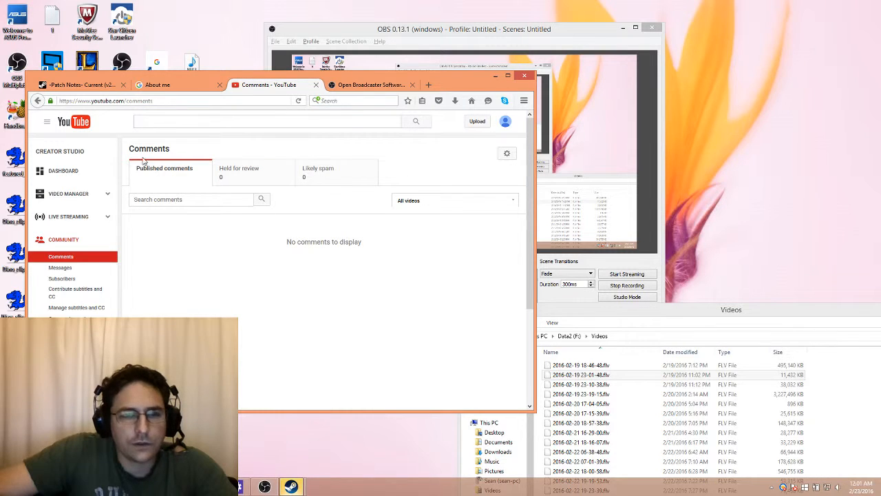
{"action": "left_click", "coordinate": [106, 199]}
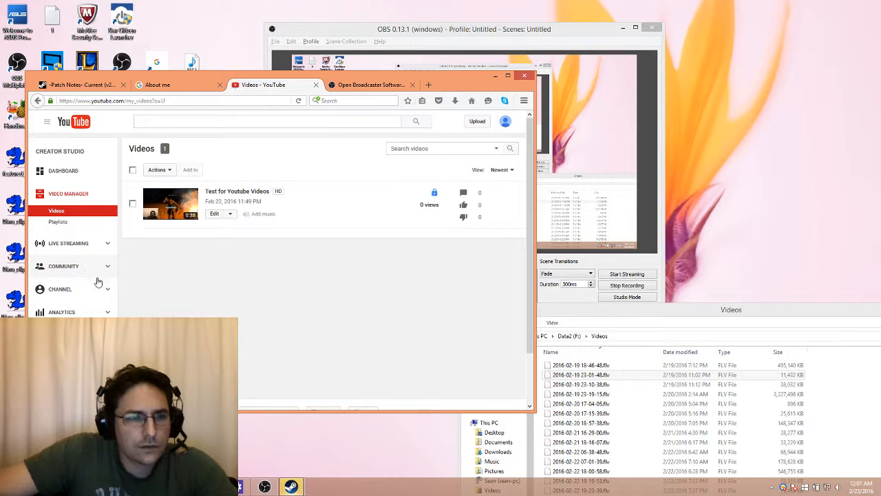
{"action": "left_click", "coordinate": [107, 295]}
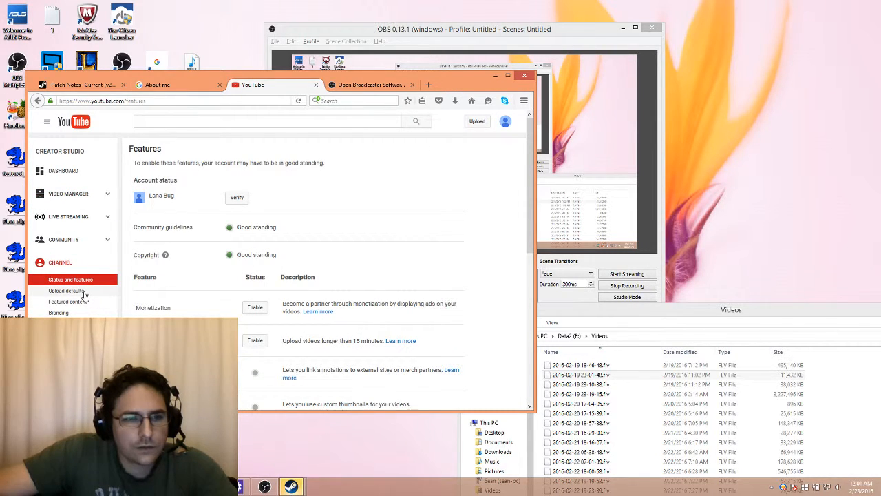
Step: In the channel's upload defaults, set the category to Gaming and choose Standard YouTube License
{"action": "left_click", "coordinate": [84, 294]}
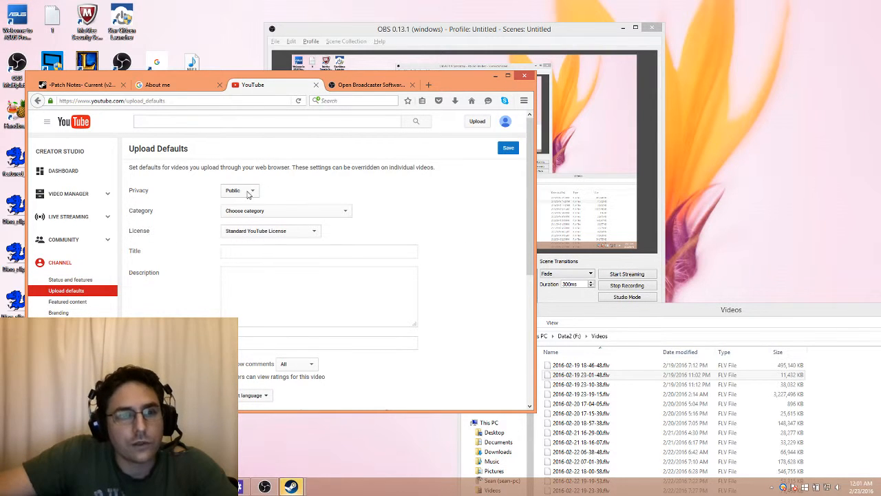
{"action": "left_click", "coordinate": [298, 212]}
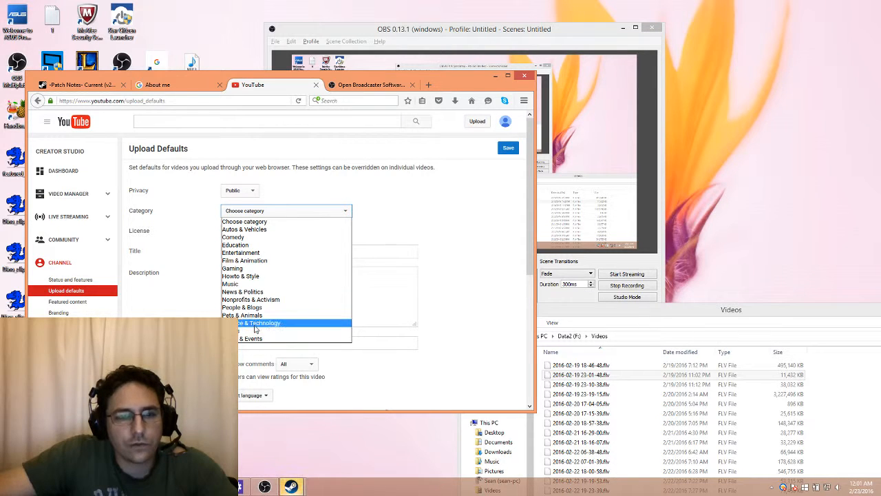
{"action": "left_click", "coordinate": [243, 269]}
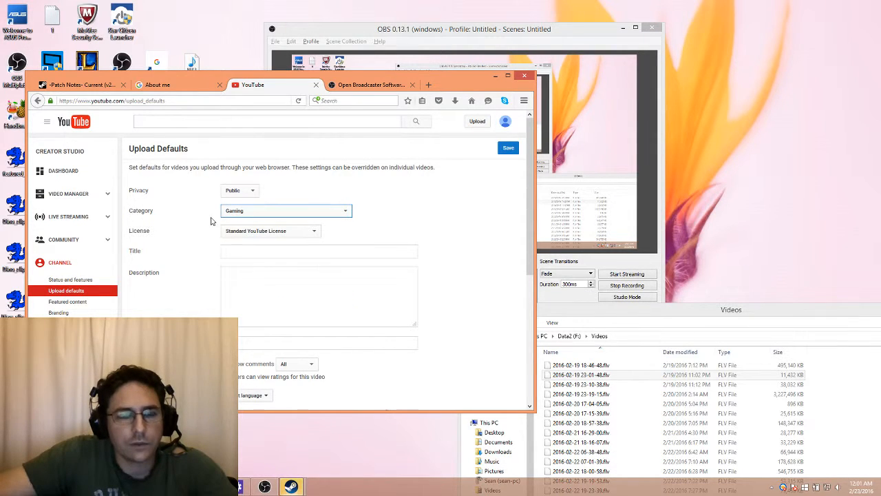
{"action": "left_click", "coordinate": [288, 234]}
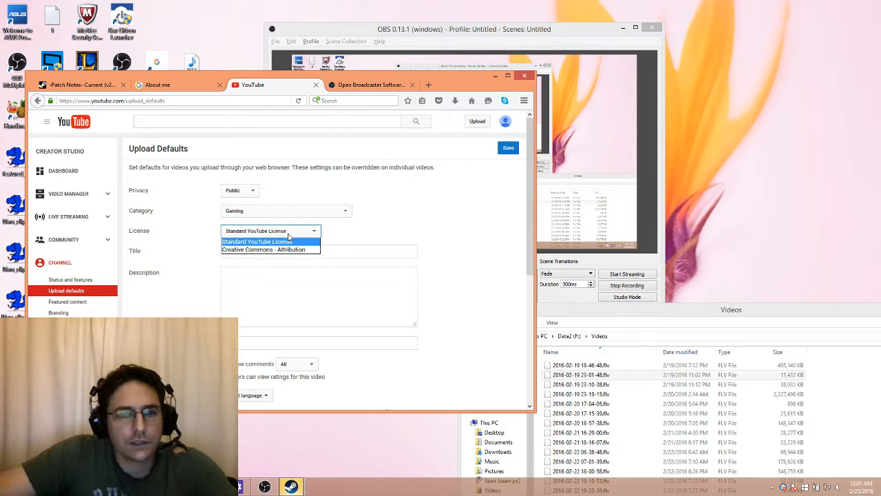
{"action": "left_click", "coordinate": [262, 242]}
{"action": "left_click", "coordinate": [282, 234]}
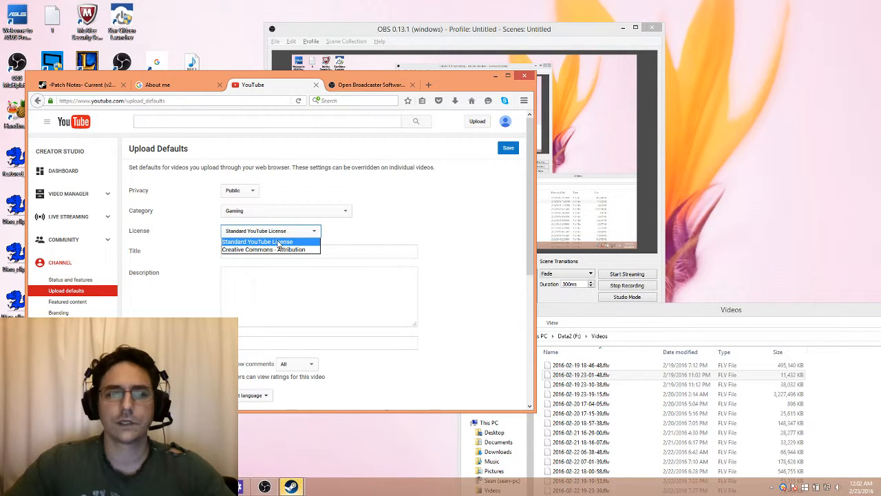
{"action": "left_click", "coordinate": [281, 243]}
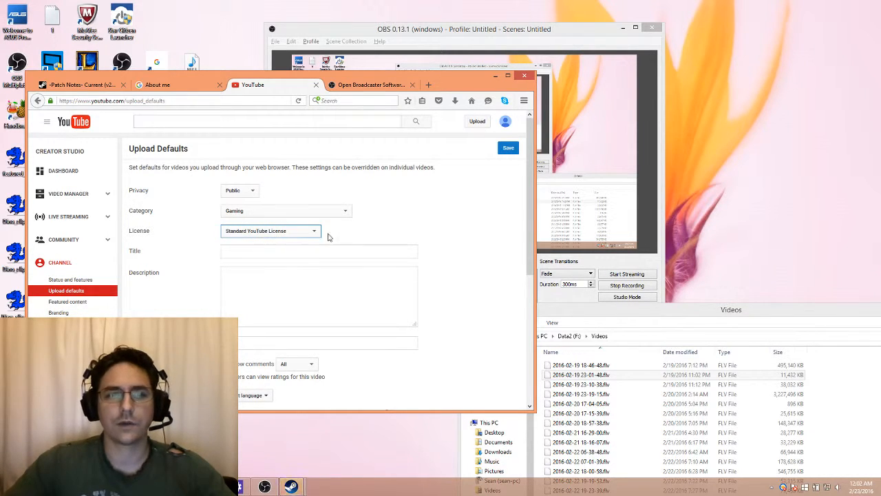
{"action": "left_click", "coordinate": [279, 234]}
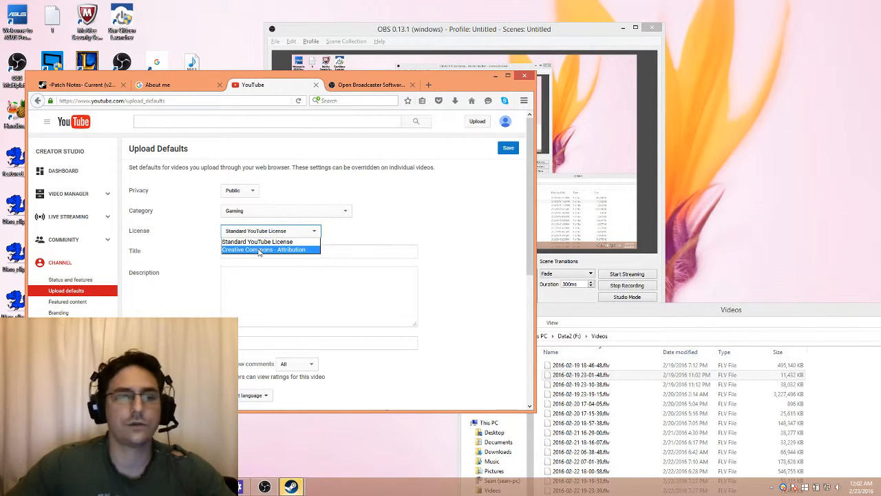
{"action": "left_click", "coordinate": [271, 242]}
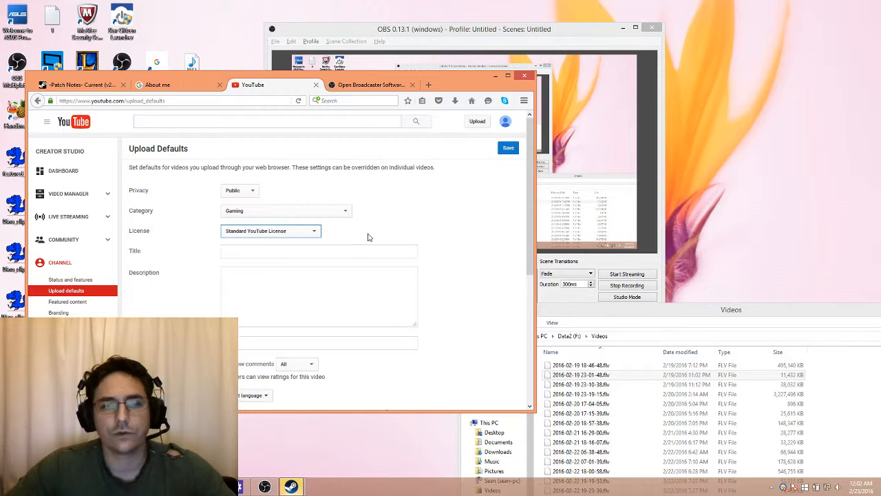
Step: Look over the default title and description fields and set the default video language to English
{"action": "left_click", "coordinate": [289, 254]}
{"action": "scroll", "coordinate": [311, 243], "scroll_direction": "down", "scroll_amount": 1}
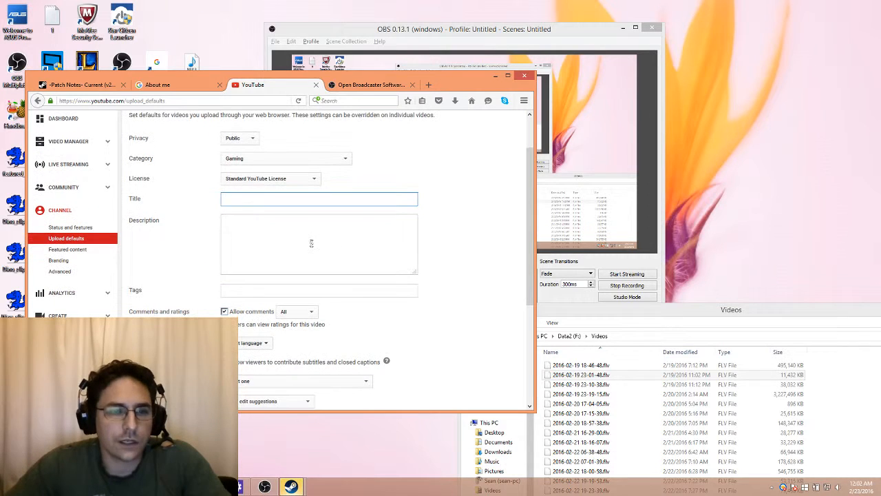
{"action": "left_click", "coordinate": [321, 239]}
{"action": "scroll", "coordinate": [358, 263], "scroll_direction": "down", "scroll_amount": 1}
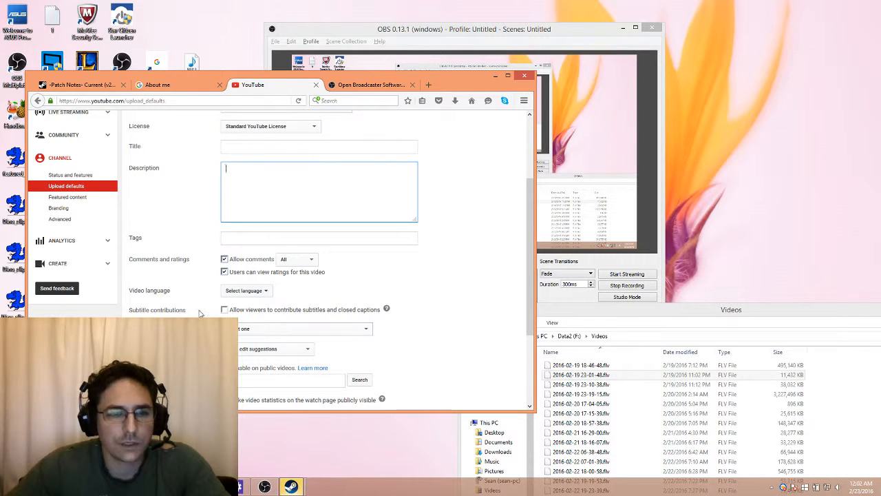
{"action": "left_click", "coordinate": [247, 290]}
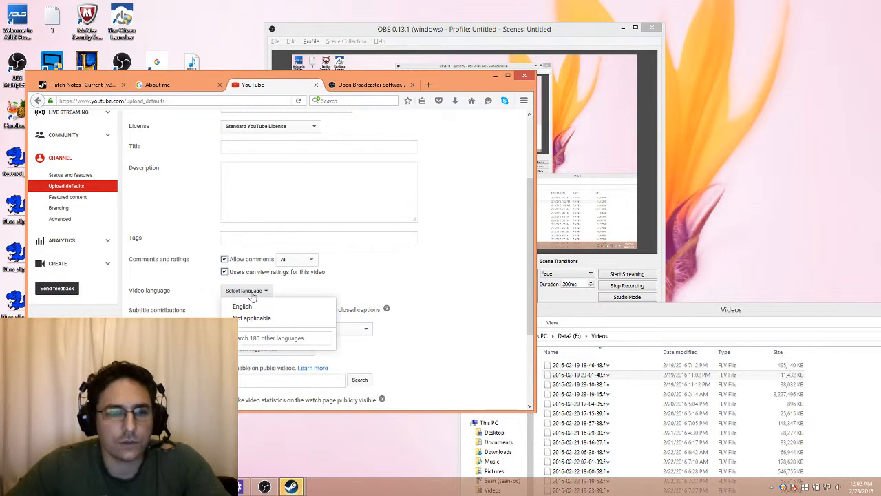
{"action": "left_click", "coordinate": [273, 307]}
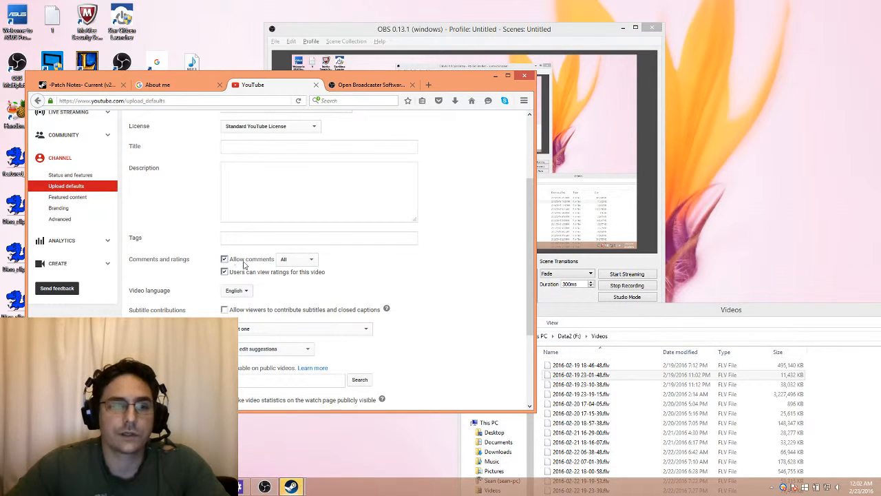
Step: Set allowed comments to All and allow viewers to contribute subtitles and closed captions in the upload defaults
{"action": "left_click", "coordinate": [311, 260]}
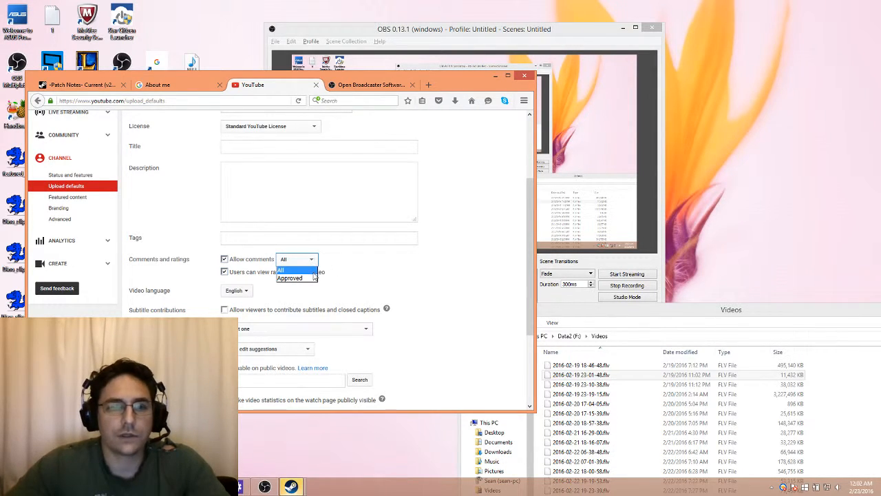
{"action": "left_click", "coordinate": [282, 270]}
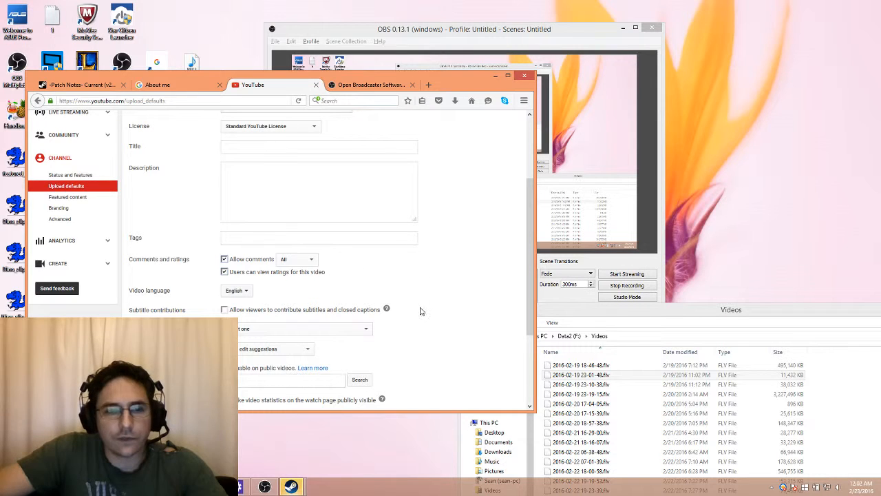
{"action": "scroll", "coordinate": [450, 308], "scroll_direction": "down", "scroll_amount": 2}
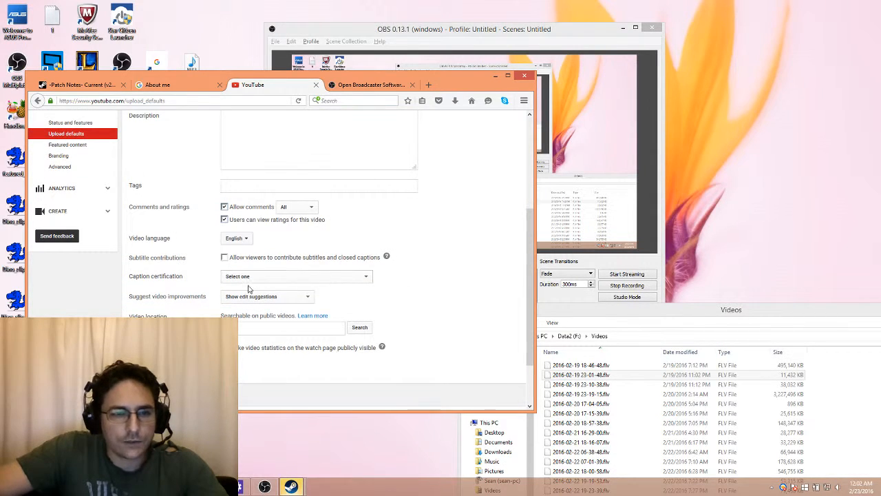
{"action": "left_click", "coordinate": [226, 259]}
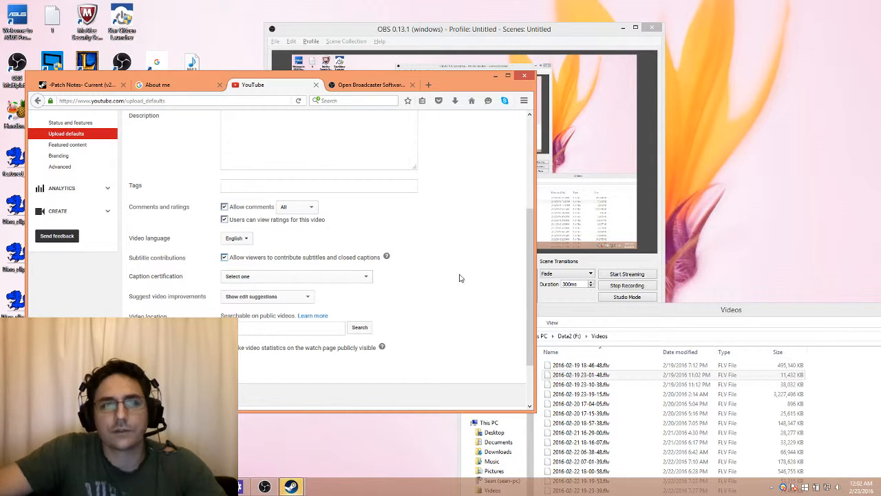
Step: View the caption certification choices and the video location map, dismissing both without a selection
{"action": "left_click", "coordinate": [358, 278]}
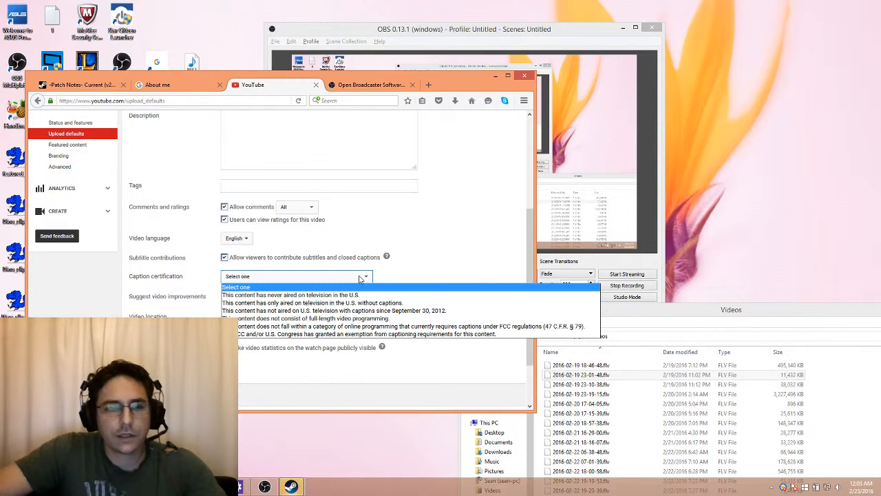
{"action": "left_click", "coordinate": [435, 261]}
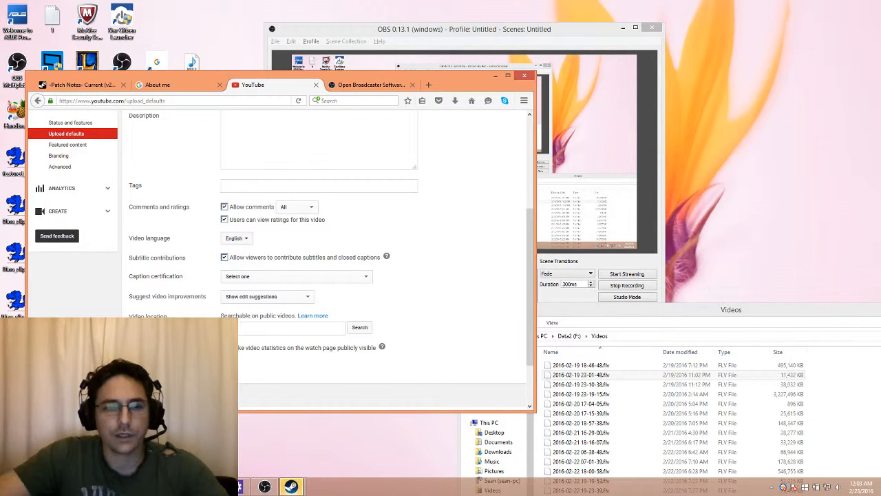
{"action": "left_click", "coordinate": [267, 329]}
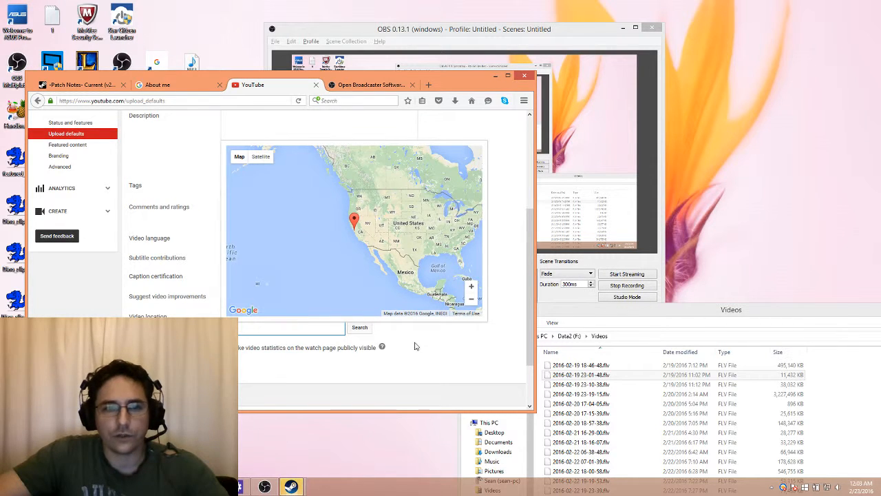
{"action": "left_click", "coordinate": [437, 352]}
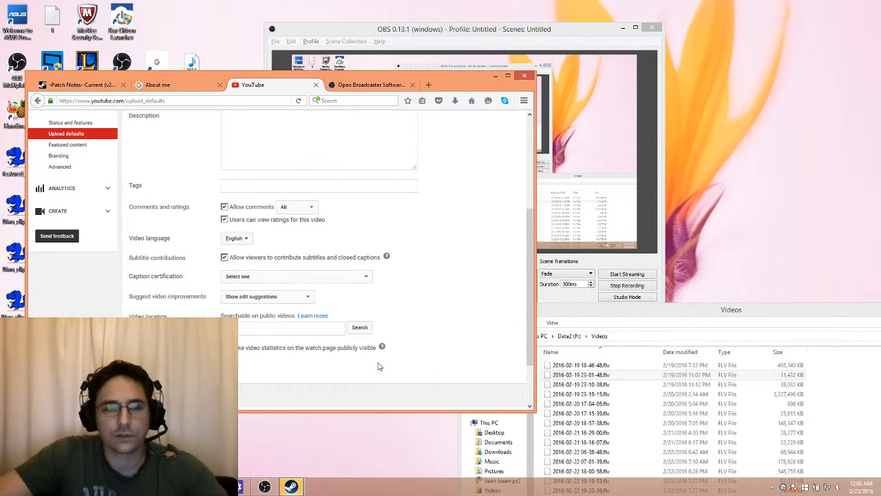
Step: Leave the upload defaults without saving and open the channel's Branding page
{"action": "scroll", "coordinate": [79, 199], "scroll_direction": "up", "scroll_amount": 3}
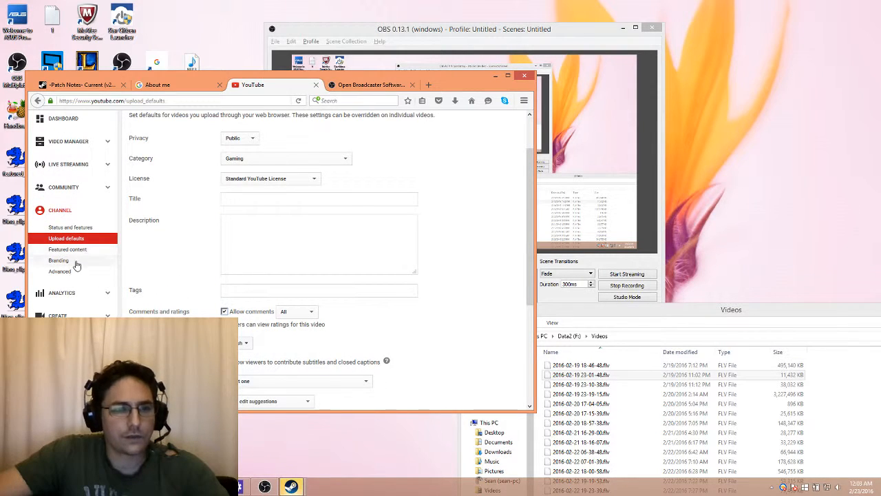
{"action": "left_click", "coordinate": [69, 261]}
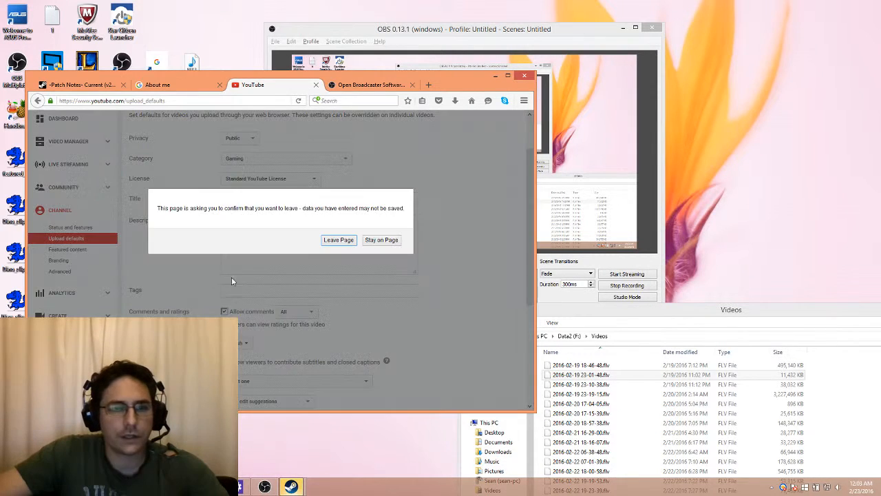
{"action": "left_click", "coordinate": [346, 241]}
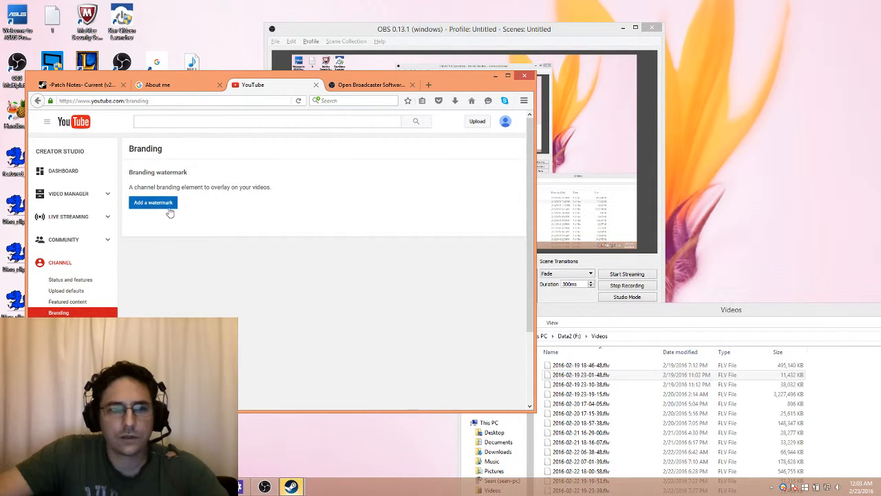
Step: Start adding a branding watermark, browse the Youtube Pictures folder without choosing a file, and try to save the upload
{"action": "left_click", "coordinate": [169, 212]}
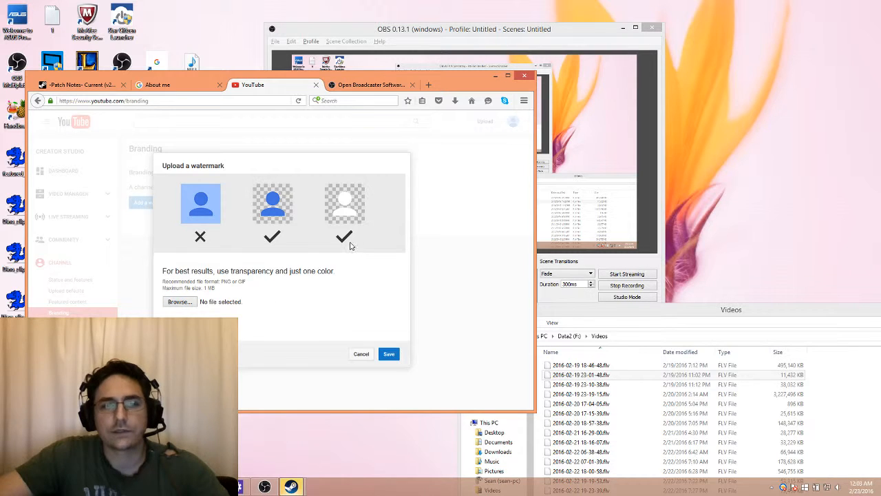
{"action": "left_click", "coordinate": [190, 303]}
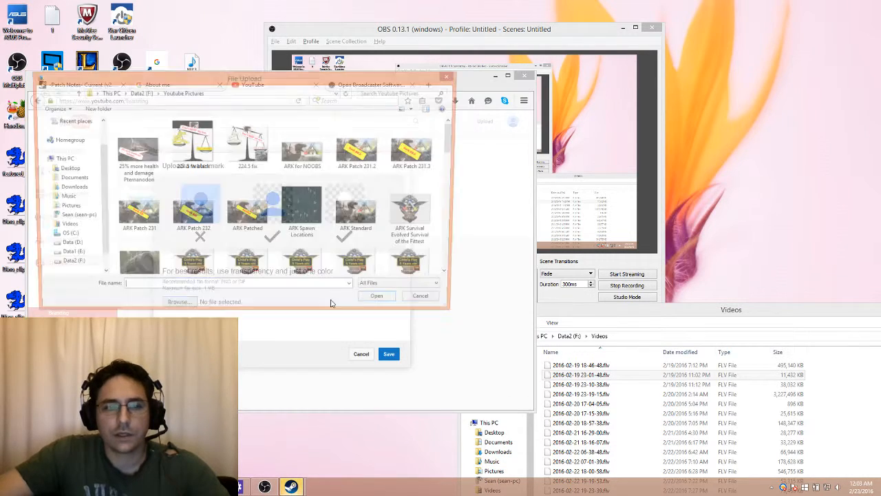
{"action": "left_click_drag", "start_coordinate": [454, 138], "coordinate": [499, 295]}
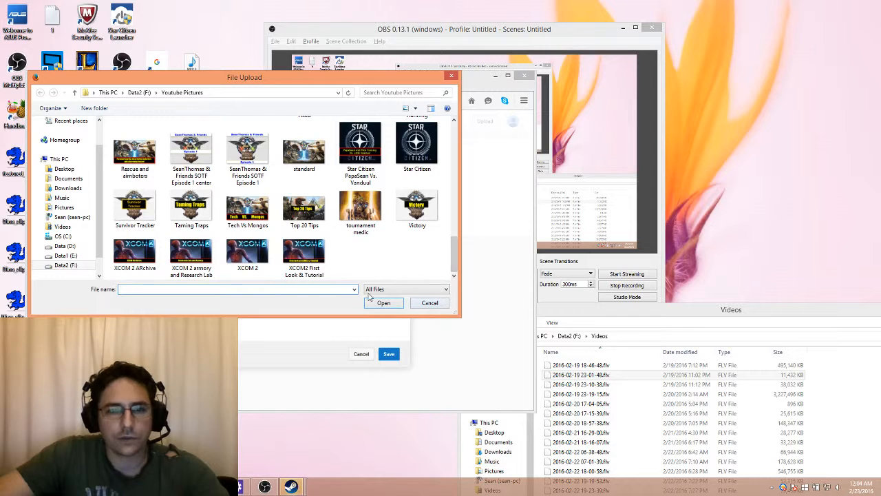
{"action": "left_click", "coordinate": [437, 303]}
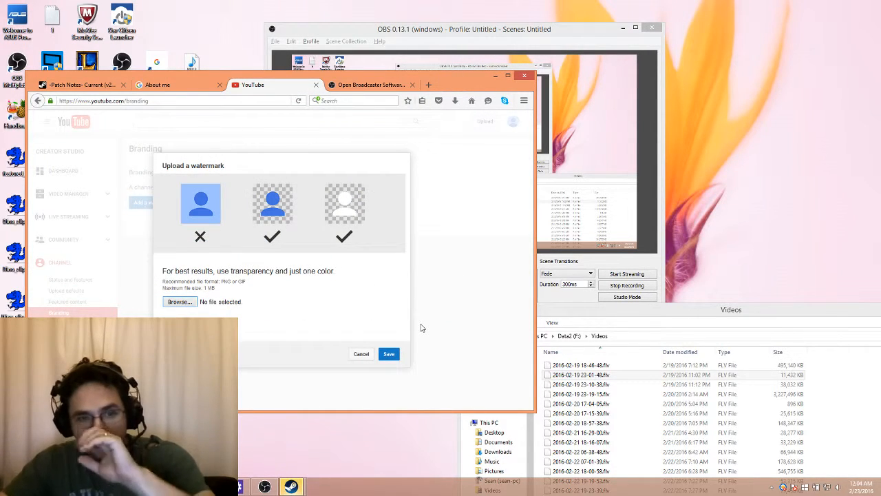
{"action": "left_click", "coordinate": [390, 356]}
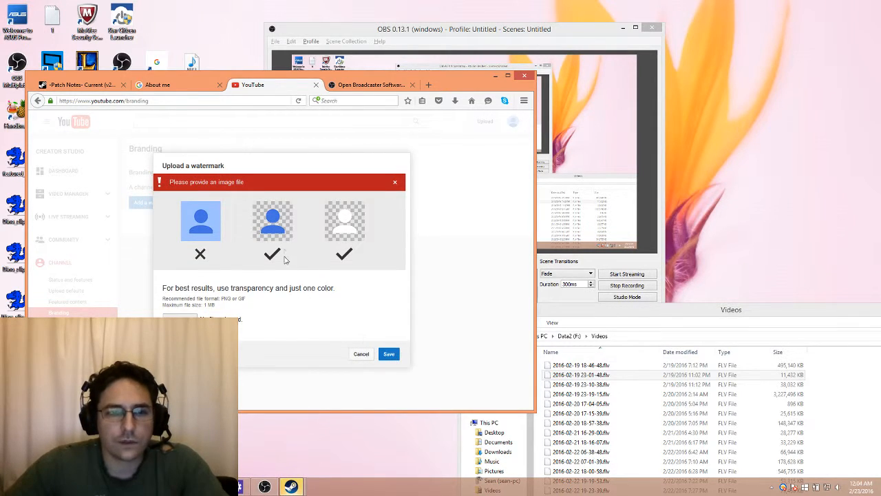
Step: Upload the wooden barrel picture from the Youtube Pictures folder as the channel's branding watermark and save it
{"action": "left_click", "coordinate": [207, 318]}
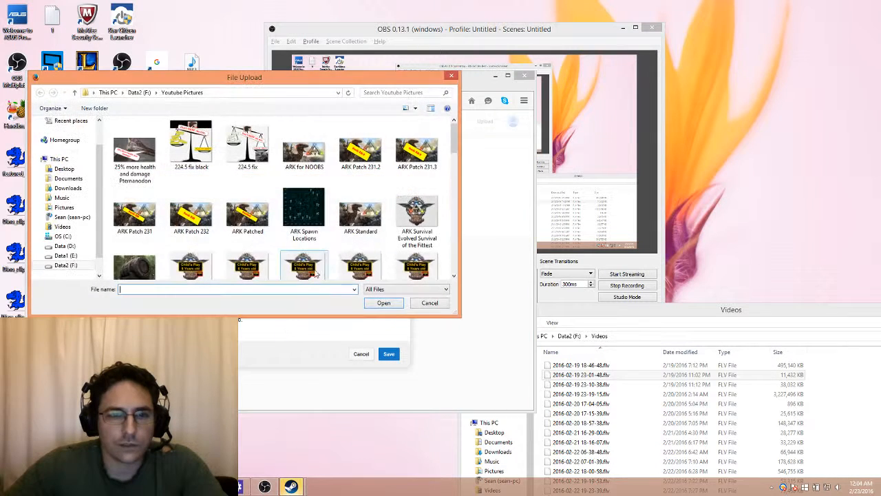
{"action": "left_click", "coordinate": [372, 220]}
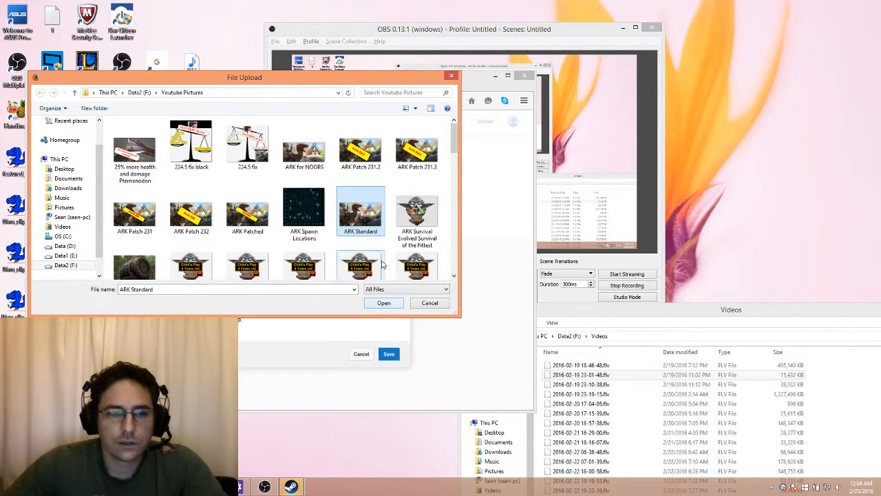
{"action": "left_click", "coordinate": [135, 266]}
{"action": "left_click", "coordinate": [383, 304]}
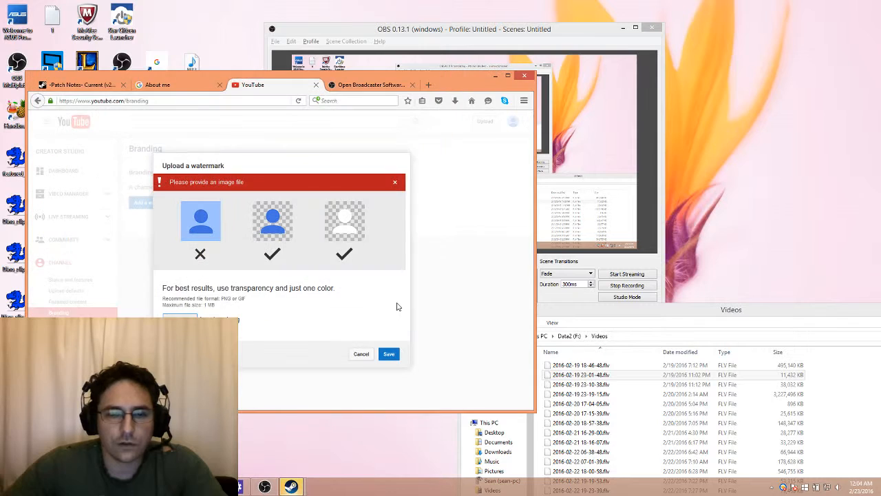
{"action": "left_click", "coordinate": [391, 356]}
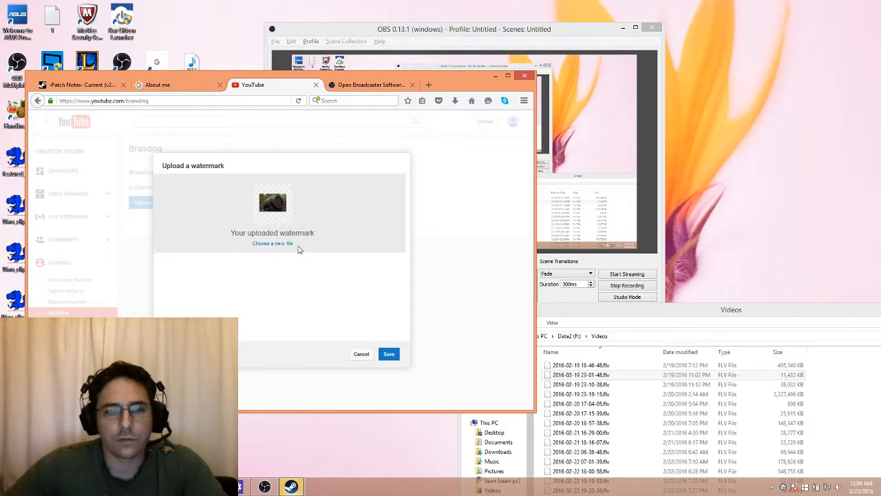
{"action": "left_click", "coordinate": [389, 354]}
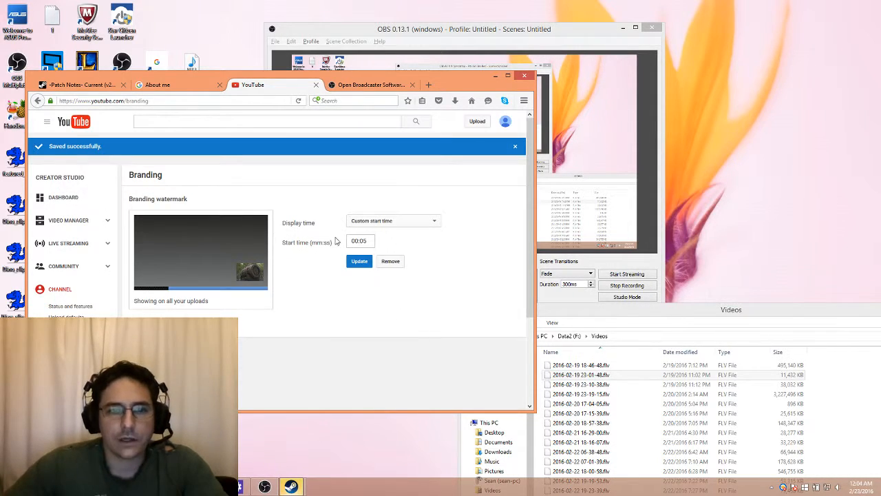
Step: Set the watermark's display time to Entire video and update the branding settings
{"action": "left_click", "coordinate": [414, 221]}
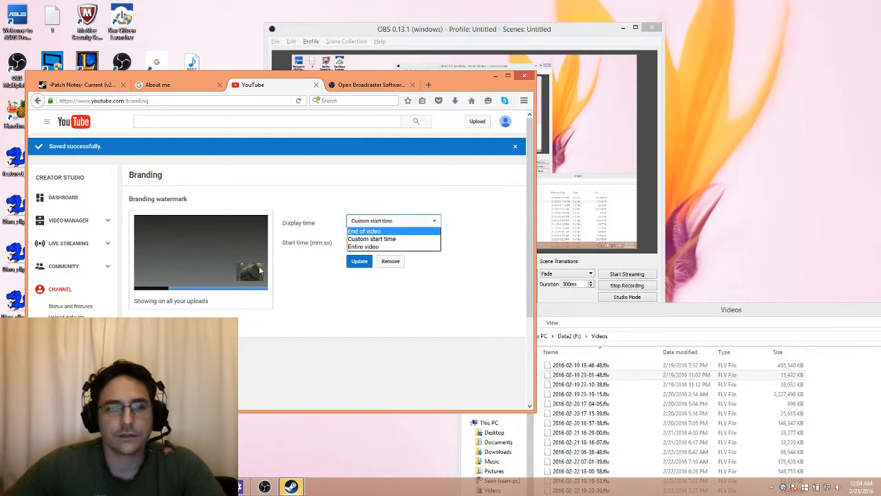
{"action": "left_click", "coordinate": [375, 246]}
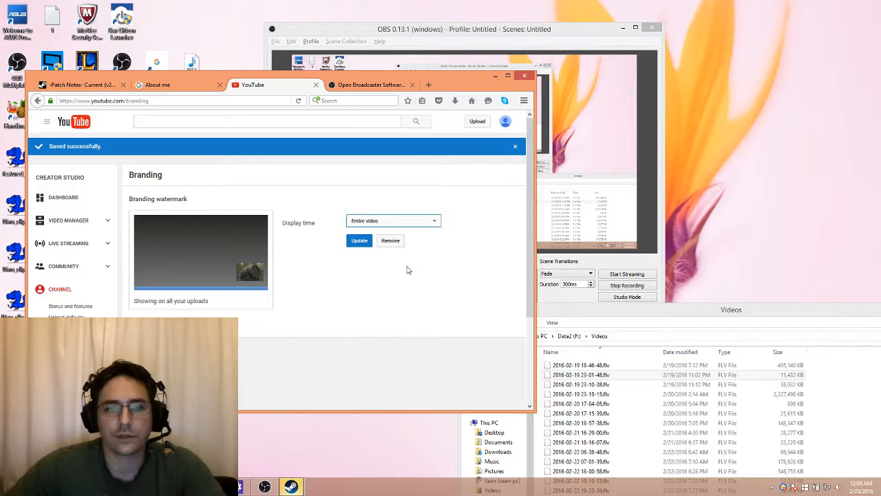
{"action": "left_click", "coordinate": [363, 246]}
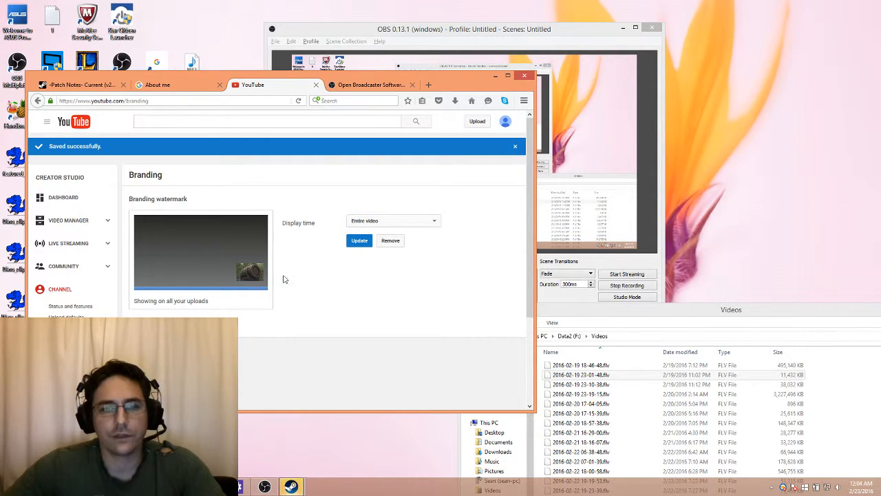
{"action": "left_click", "coordinate": [359, 241]}
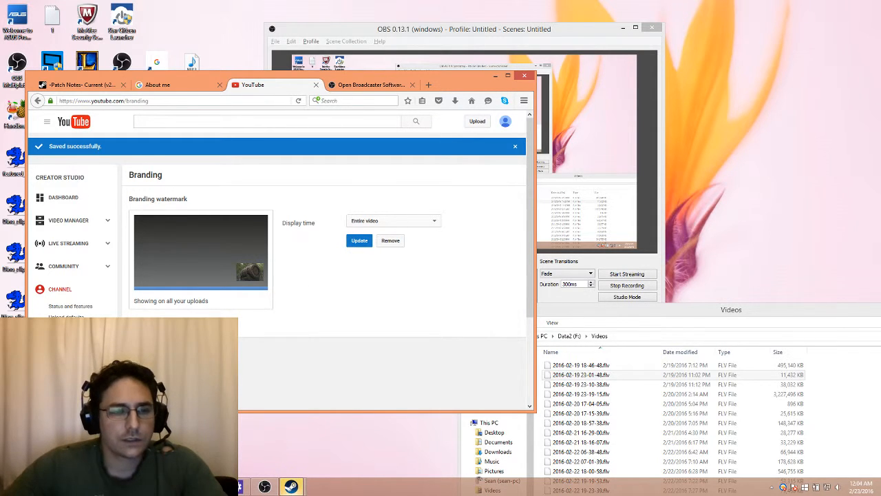
{"action": "scroll", "coordinate": [276, 262], "scroll_direction": "down", "scroll_amount": 3}
{"action": "scroll", "coordinate": [275, 262], "scroll_direction": "up", "scroll_amount": 3}
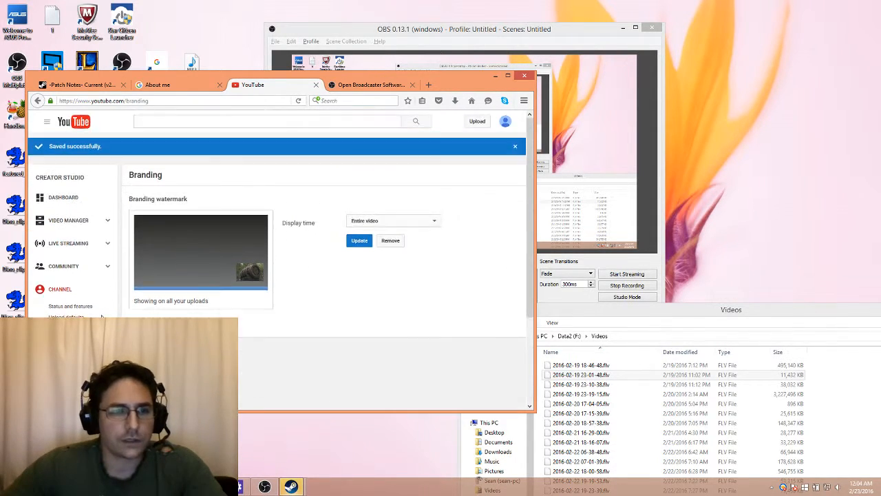
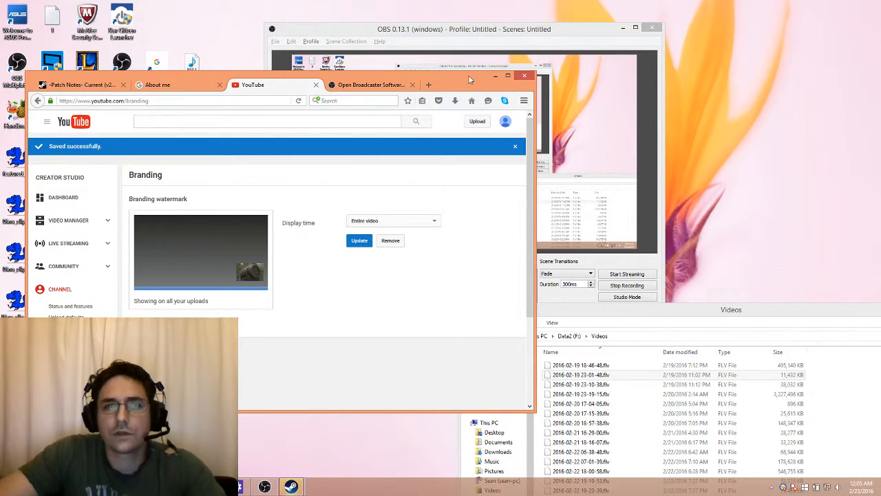
Step: Sign out of the current YouTube account and sign in with the first saved Google account using its prefilled password
{"action": "left_click_drag", "start_coordinate": [469, 75], "coordinate": [491, 85]}
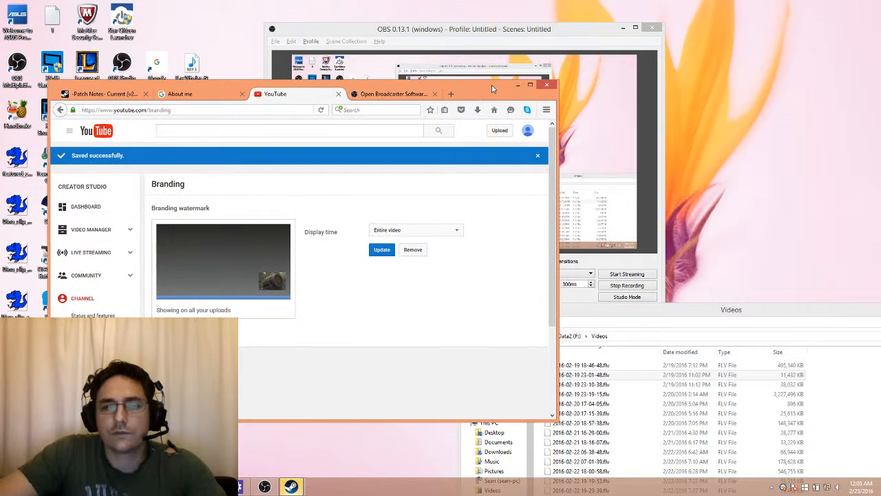
{"action": "left_click", "coordinate": [529, 134]}
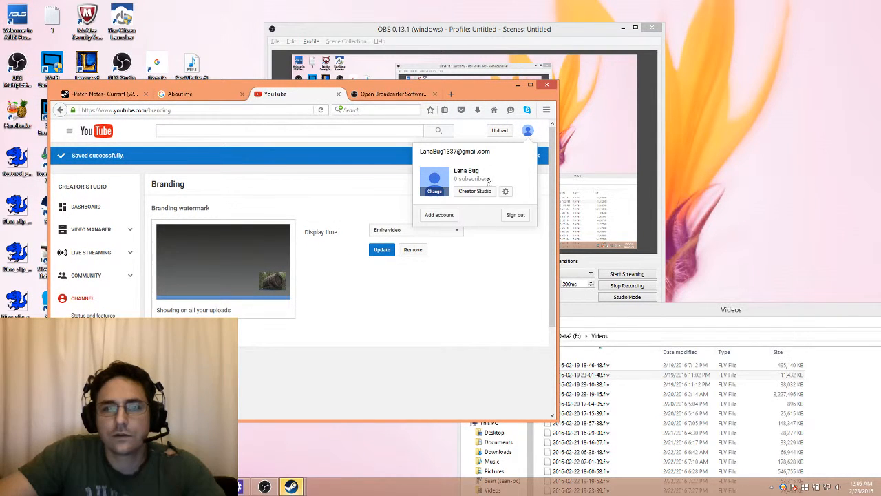
{"action": "left_click", "coordinate": [513, 216]}
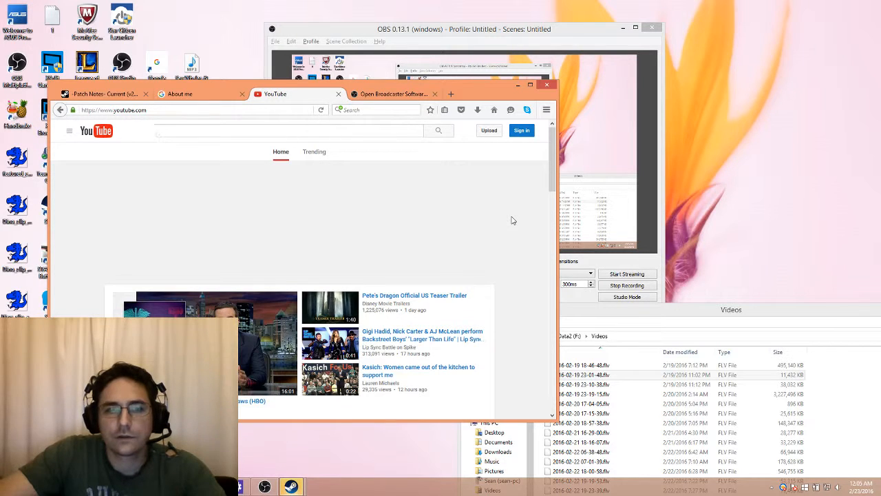
{"action": "left_click", "coordinate": [522, 132]}
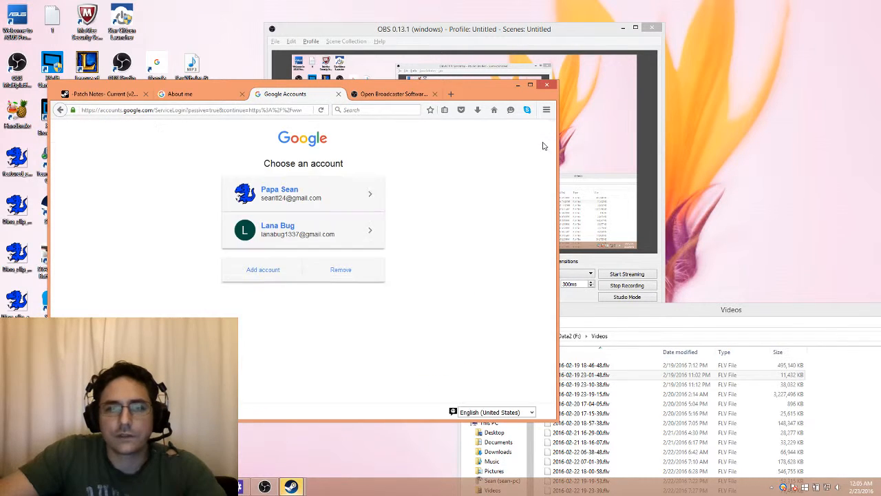
{"action": "left_click", "coordinate": [305, 192]}
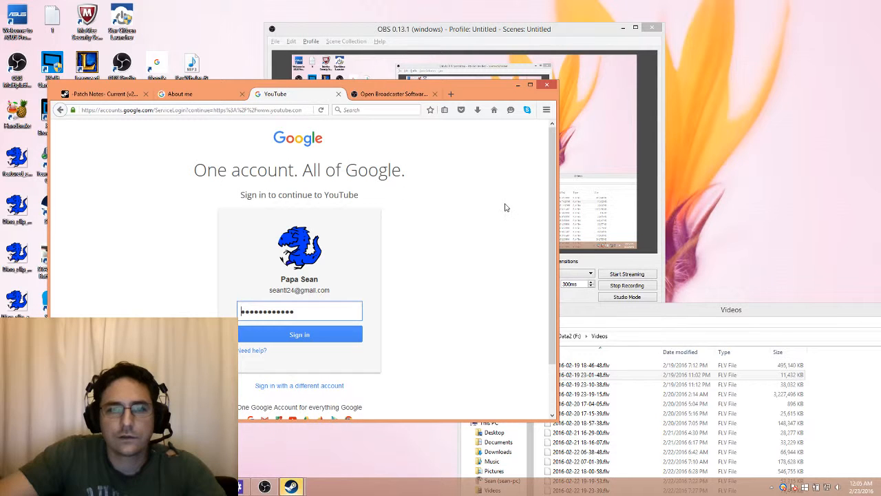
{"action": "left_click", "coordinate": [345, 335]}
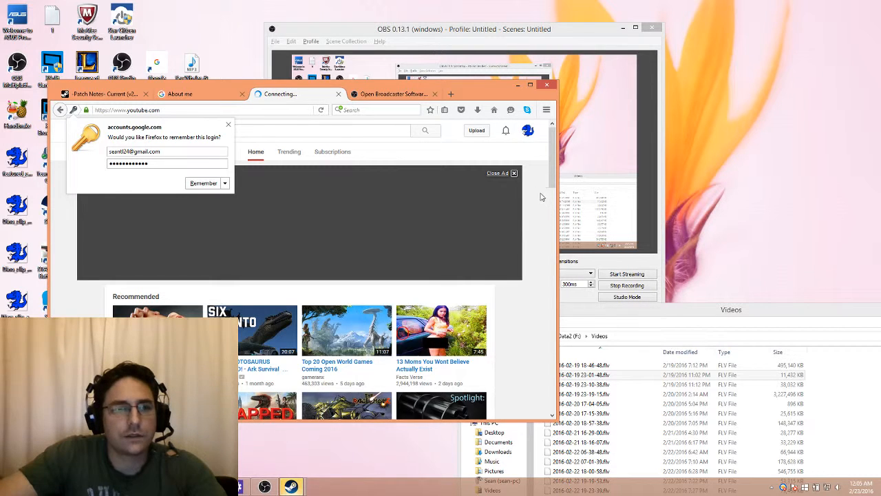
Step: Open the signed-in channel's YouTube dashboard and look over its video list and analytics
{"action": "left_click", "coordinate": [272, 110]}
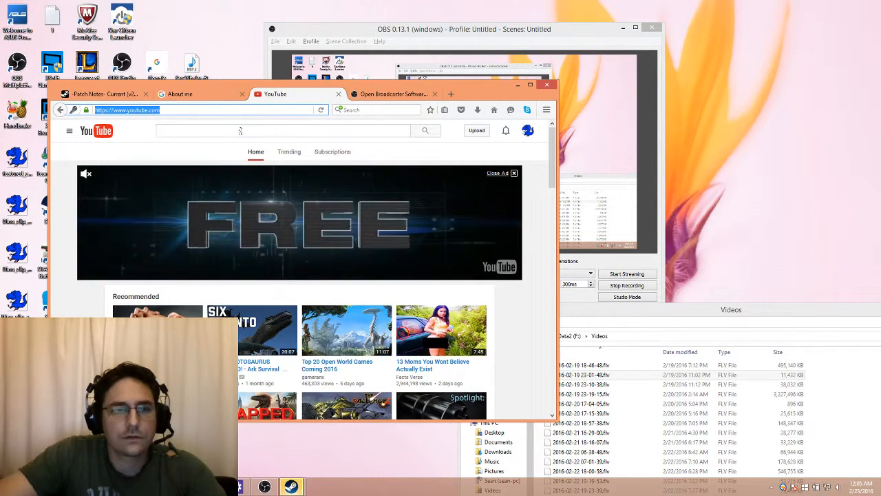
{"action": "type", "text": "das"}
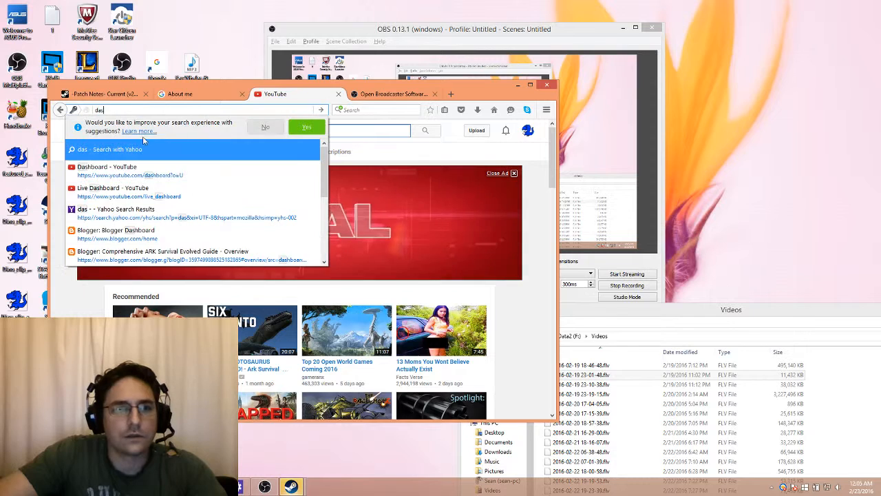
{"action": "left_click", "coordinate": [174, 174]}
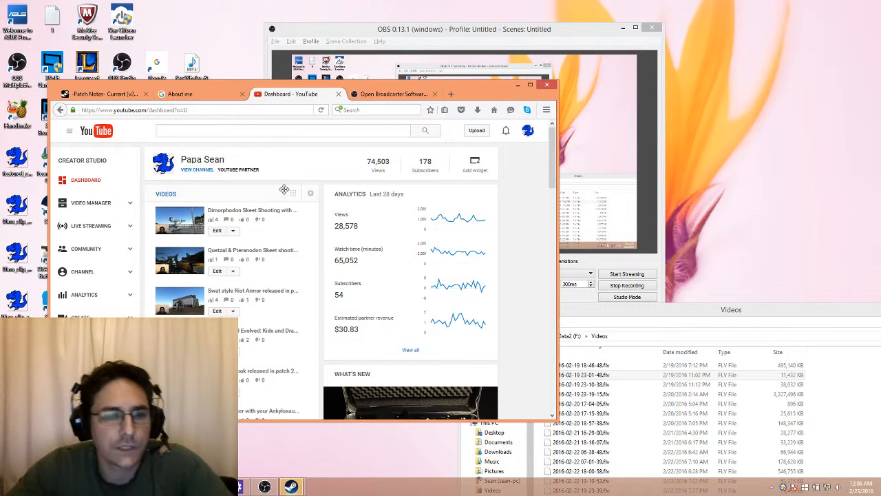
{"action": "scroll", "coordinate": [279, 200], "scroll_direction": "down", "scroll_amount": 3}
{"action": "scroll", "coordinate": [268, 234], "scroll_direction": "down", "scroll_amount": 2}
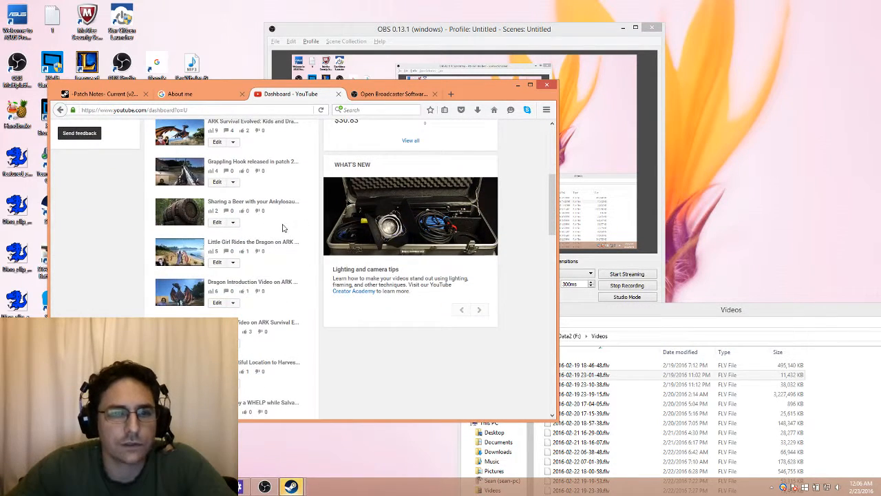
{"action": "scroll", "coordinate": [285, 226], "scroll_direction": "up", "scroll_amount": 5}
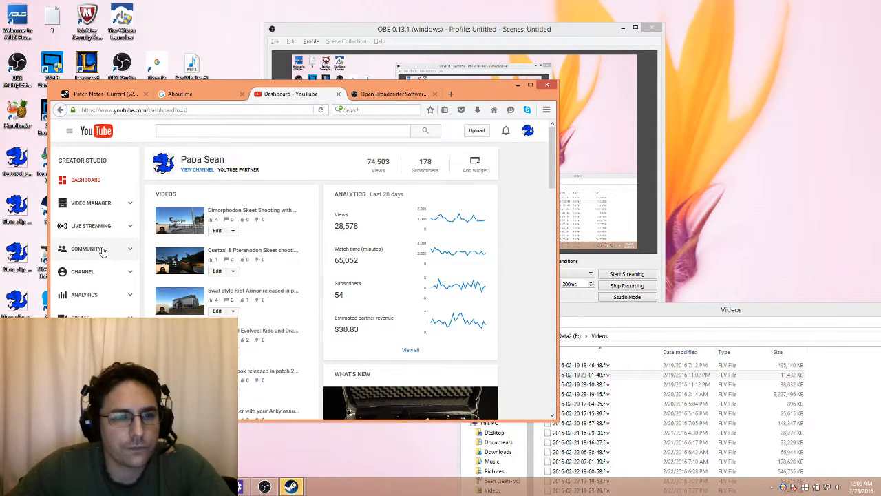
Step: Open the Dimorphodon Skeet Shooting video for editing and examine its monetization setting and ad formats
{"action": "left_click", "coordinate": [213, 232]}
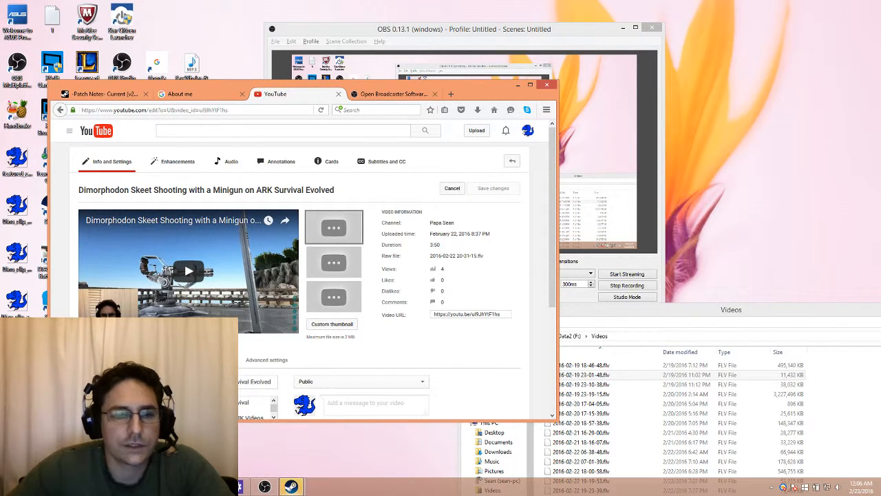
{"action": "scroll", "coordinate": [303, 268], "scroll_direction": "down", "scroll_amount": 3}
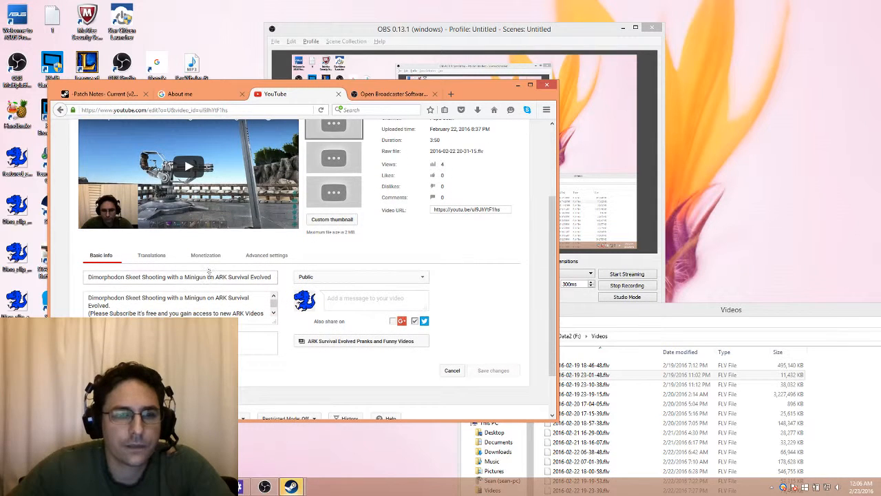
{"action": "left_click", "coordinate": [205, 257]}
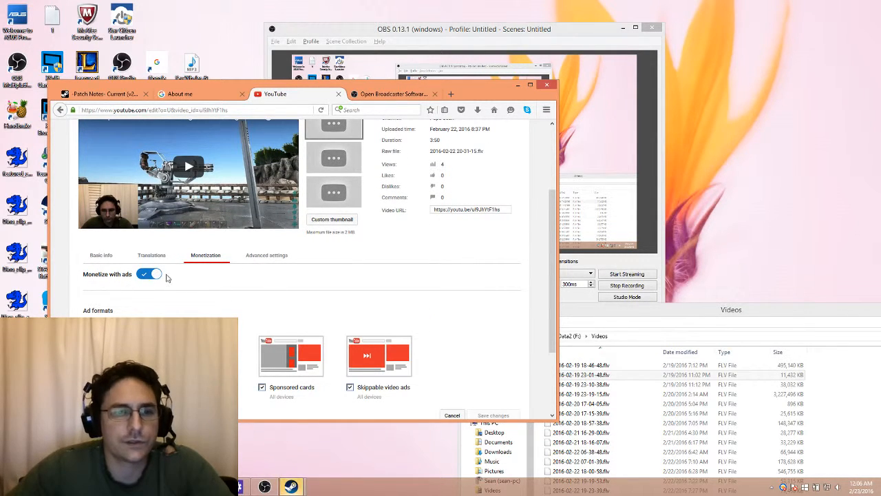
{"action": "scroll", "coordinate": [176, 290], "scroll_direction": "down", "scroll_amount": 3}
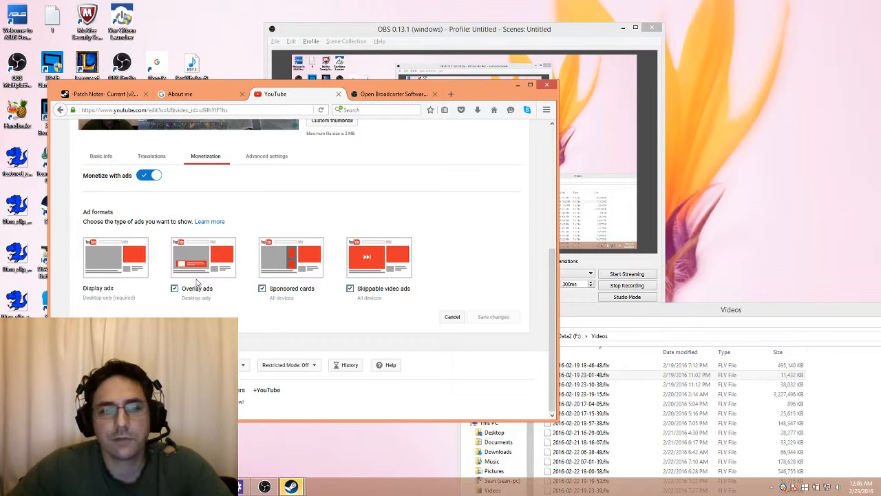
{"action": "scroll", "coordinate": [268, 273], "scroll_direction": "up", "scroll_amount": 3}
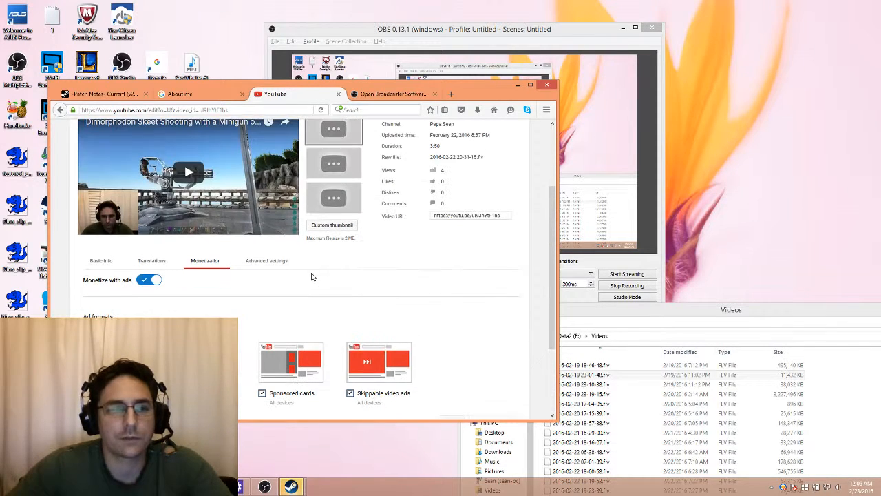
{"action": "scroll", "coordinate": [311, 276], "scroll_direction": "down", "scroll_amount": 3}
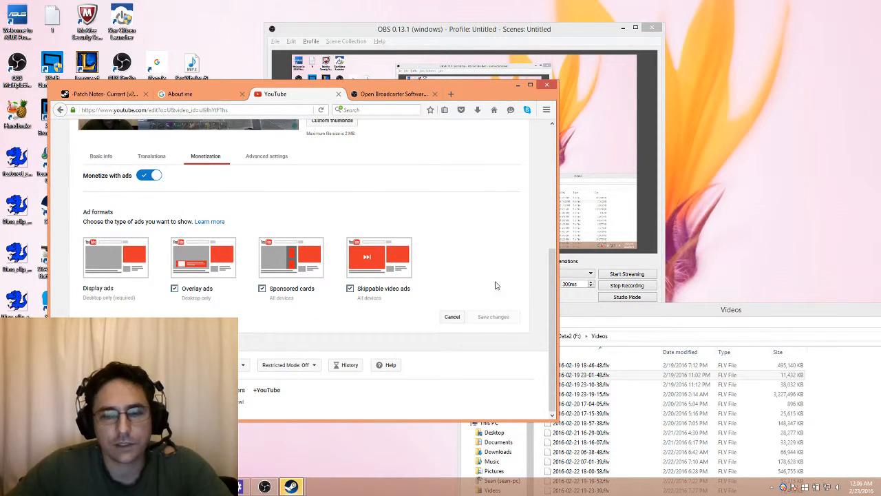
{"action": "scroll", "coordinate": [457, 227], "scroll_direction": "up", "scroll_amount": 3}
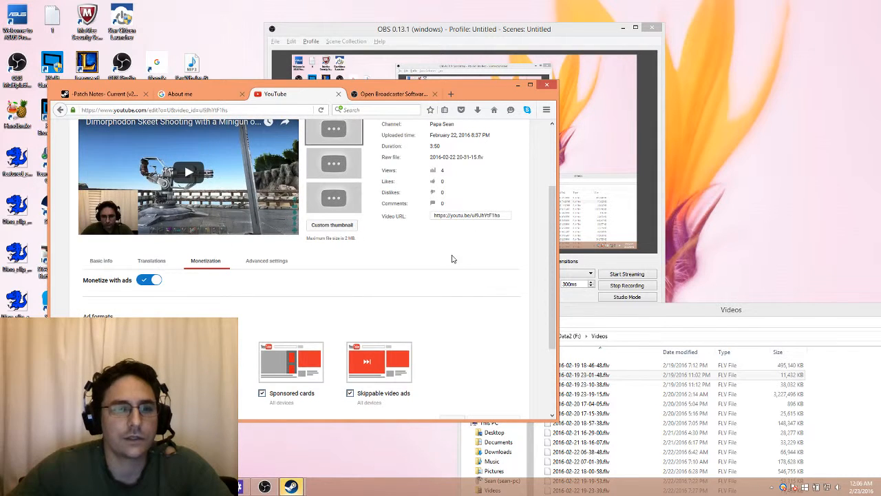
{"action": "scroll", "coordinate": [452, 259], "scroll_direction": "up", "scroll_amount": 2}
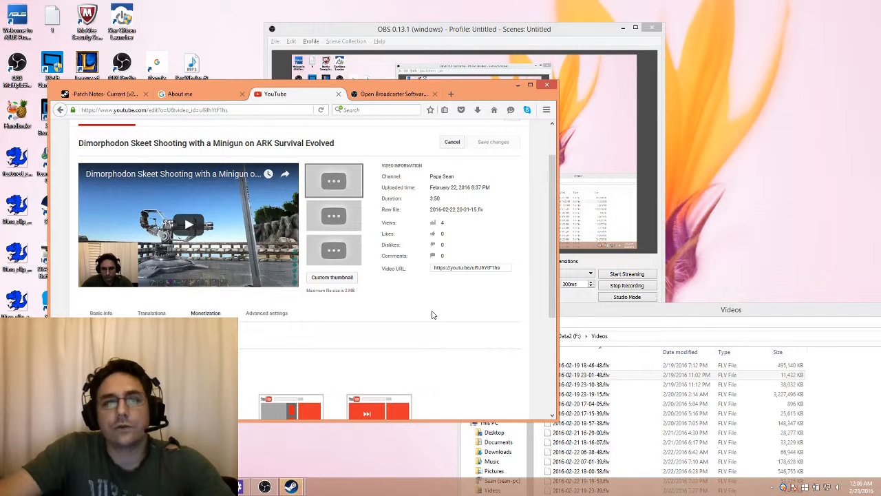
Step: Rearrange the OBS and browser windows on the desktop and review the video's monetization setting and ad formats
{"action": "left_click", "coordinate": [518, 85]}
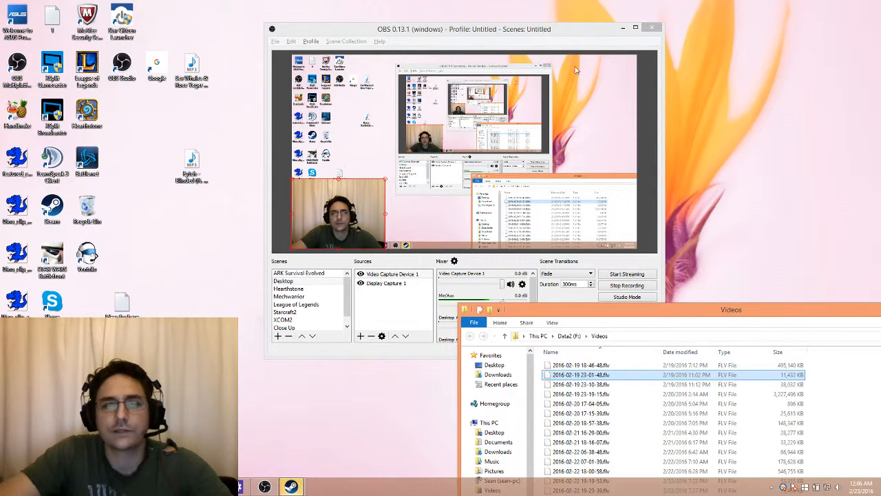
{"action": "left_click_drag", "start_coordinate": [563, 33], "coordinate": [784, 96]}
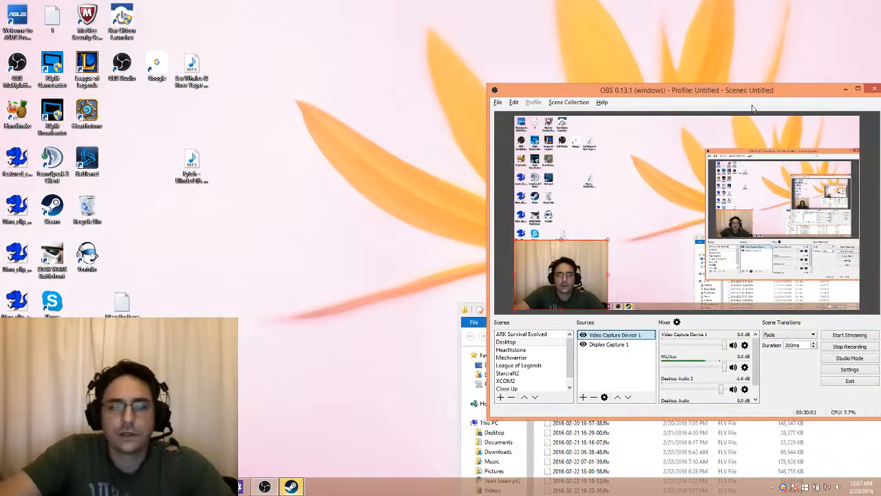
{"action": "left_click", "coordinate": [211, 487]}
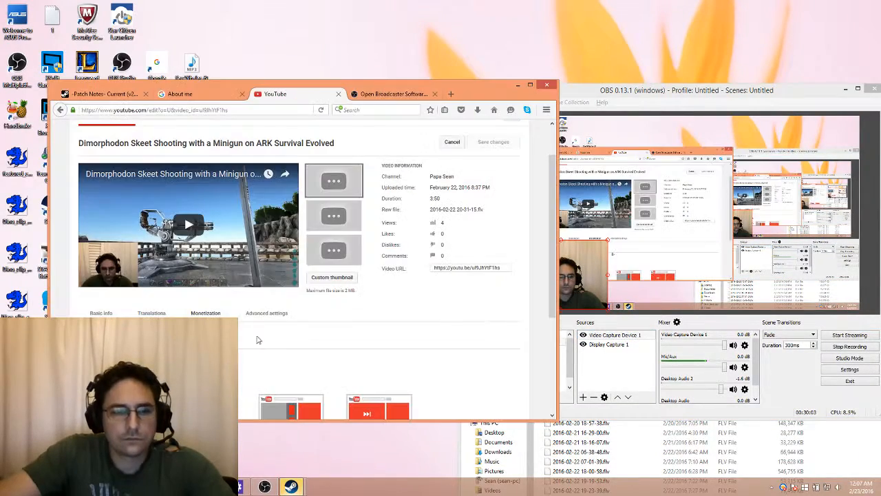
{"action": "scroll", "coordinate": [345, 318], "scroll_direction": "up", "scroll_amount": 1}
{"action": "scroll", "coordinate": [354, 319], "scroll_direction": "down", "scroll_amount": 3}
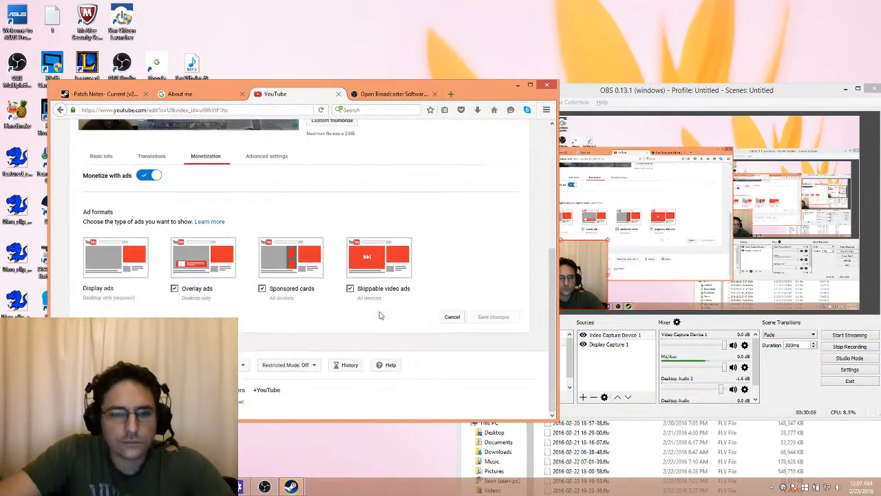
{"action": "scroll", "coordinate": [208, 304], "scroll_direction": "up", "scroll_amount": 3}
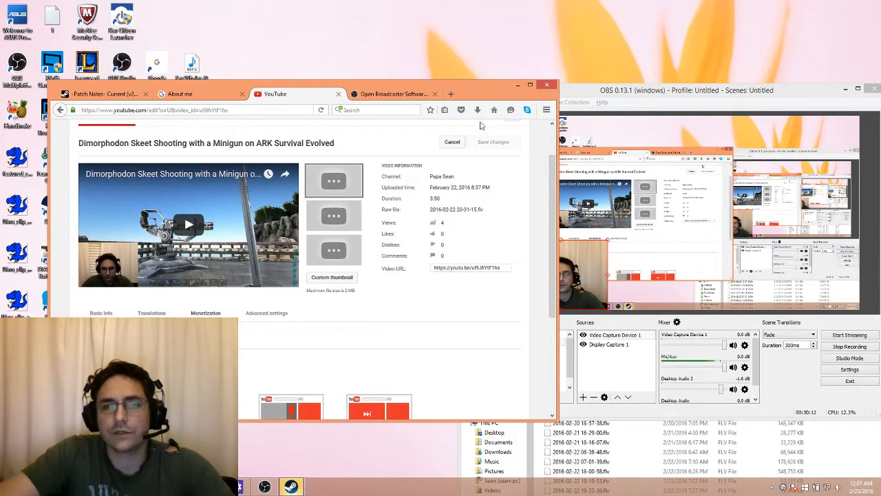
{"action": "left_click_drag", "start_coordinate": [478, 82], "coordinate": [438, 48]}
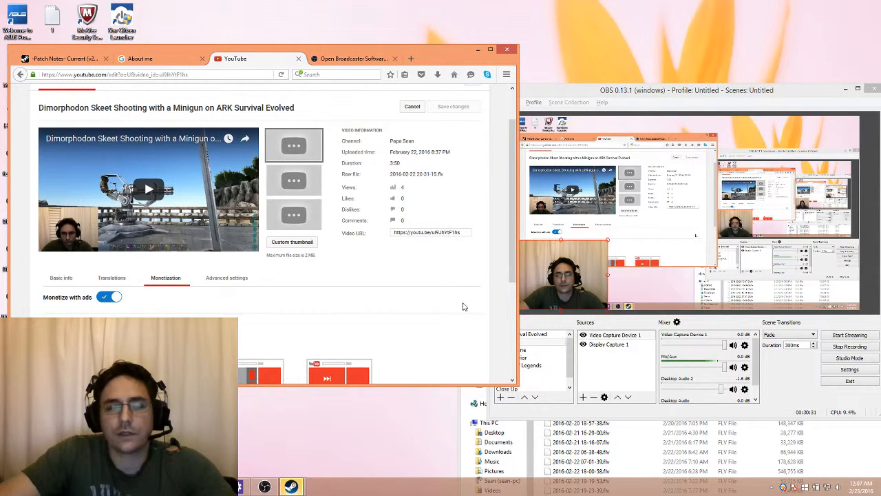
{"action": "left_click_drag", "start_coordinate": [709, 93], "coordinate": [410, 81]}
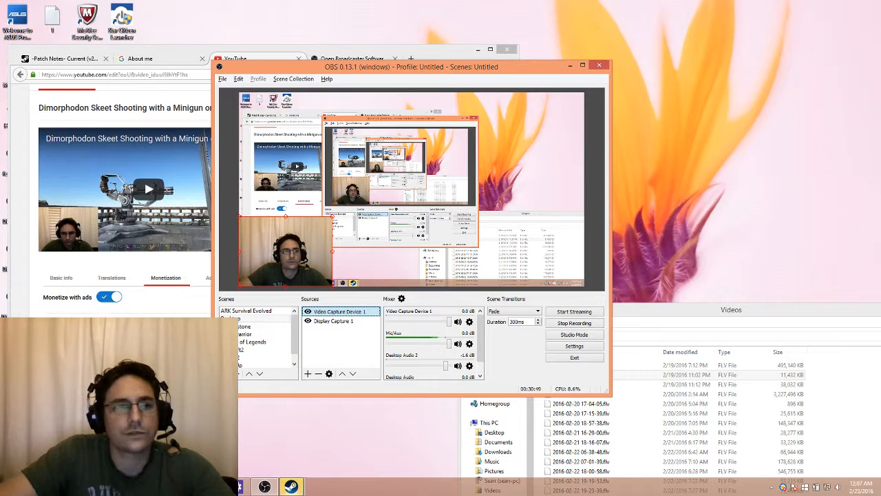
Step: Turn Monetize with ads off and back on for the video, and close its editing page without saving
{"action": "left_click", "coordinate": [187, 307]}
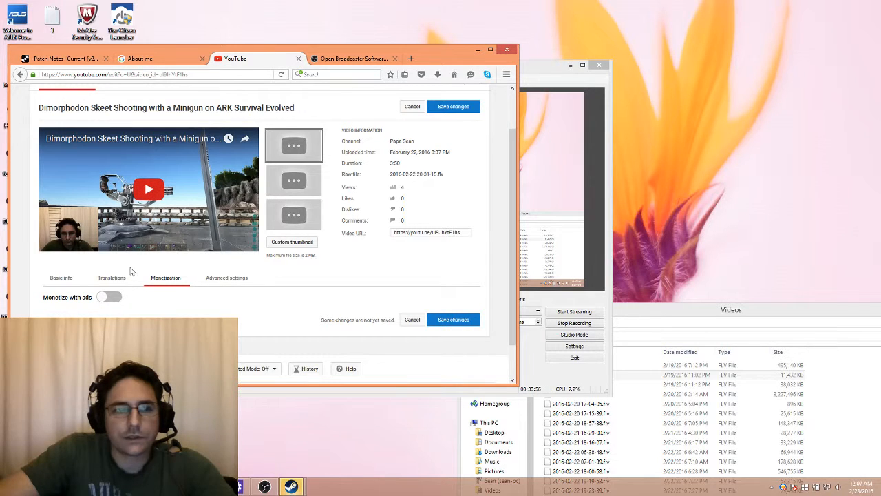
{"action": "left_click", "coordinate": [110, 297]}
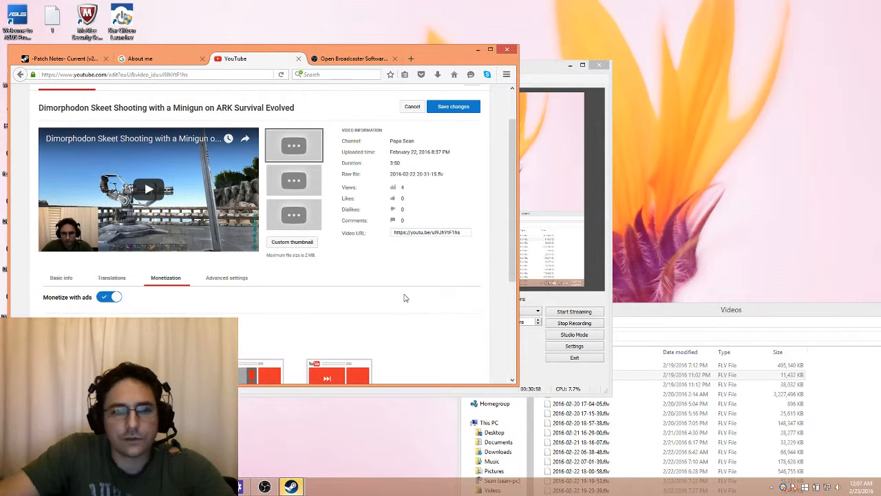
{"action": "left_click", "coordinate": [298, 59]}
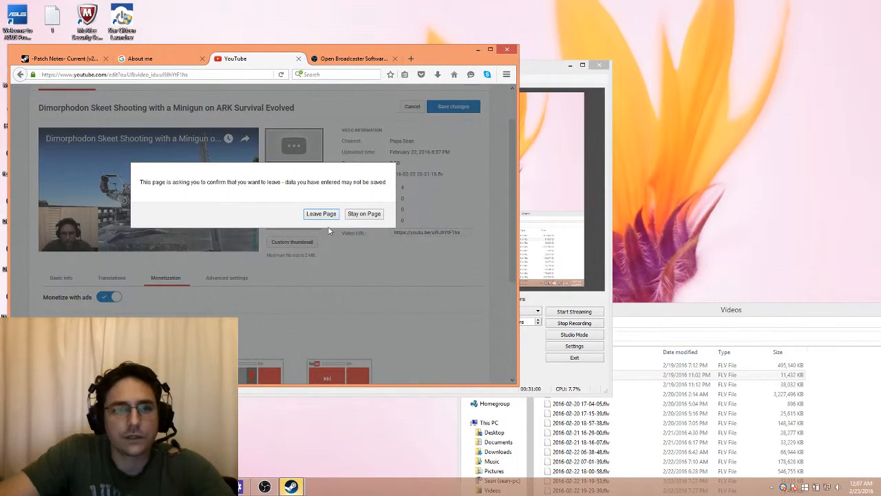
{"action": "left_click", "coordinate": [322, 212]}
Step: Open google.com in a new tab and sign out of the current Google account
{"action": "left_click", "coordinate": [308, 58]}
{"action": "type", "text": "google.com/"}
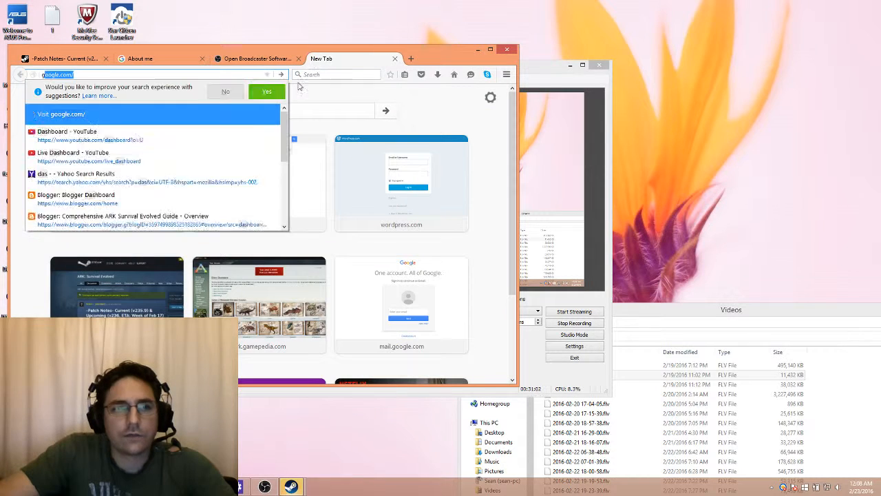
{"action": "left_click", "coordinate": [152, 113]}
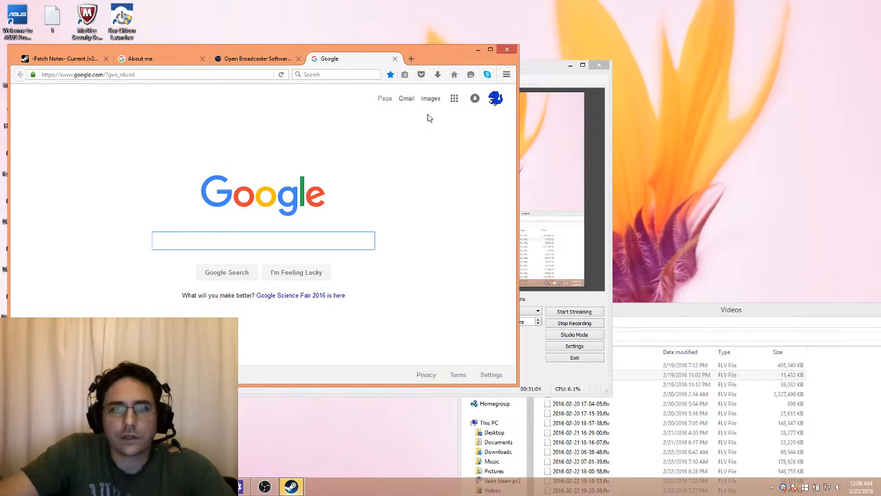
{"action": "left_click", "coordinate": [494, 100]}
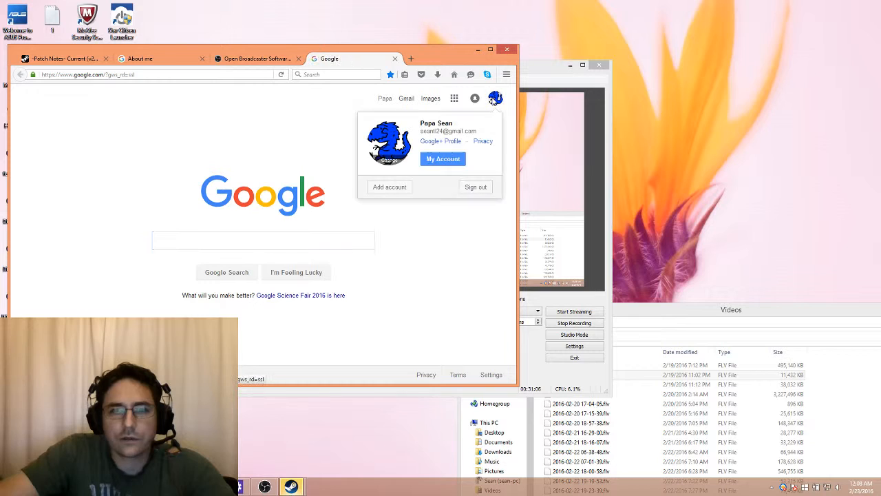
{"action": "left_click", "coordinate": [479, 190]}
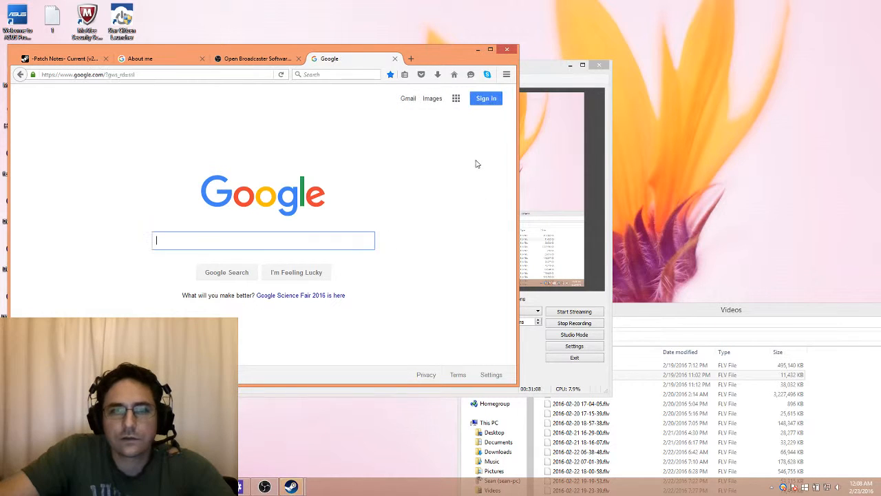
Step: Sign in with the second saved Google account by entering its password, and dismiss the offer to remember the login
{"action": "left_click", "coordinate": [485, 100]}
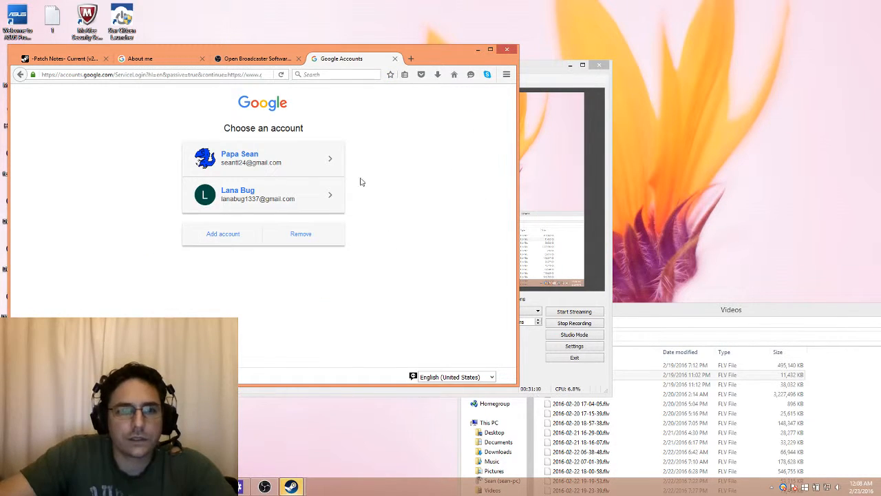
{"action": "left_click", "coordinate": [265, 193]}
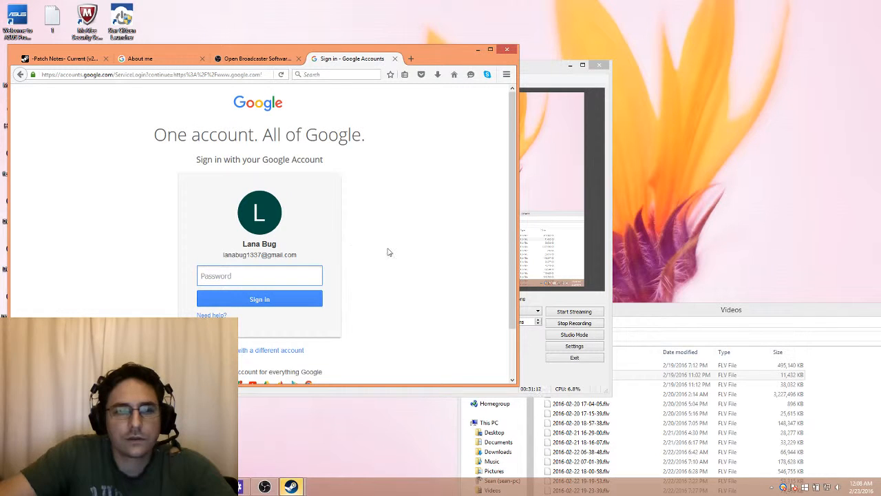
{"action": "type", "text": "•••••••"}
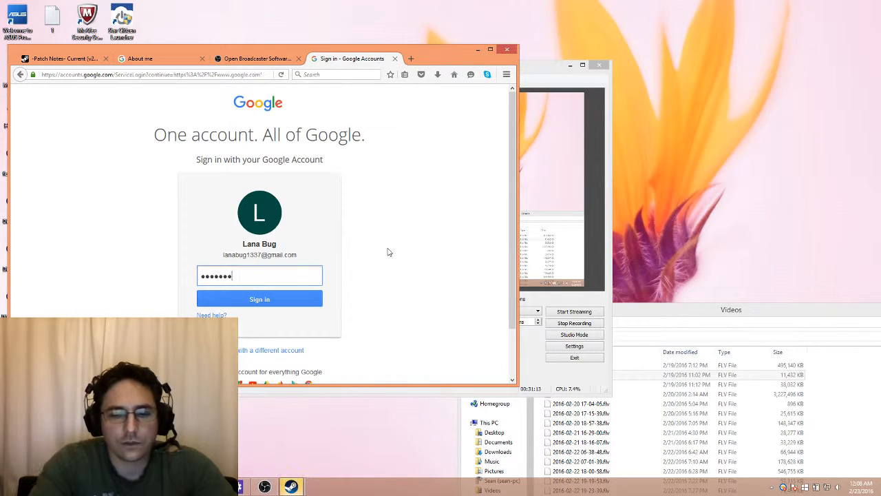
{"action": "type", "text": "••••"}
{"action": "key", "text": "Return"}
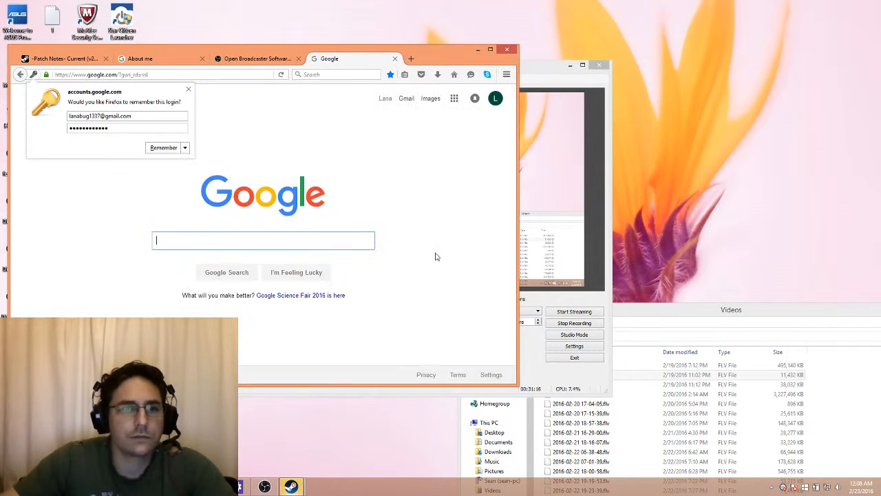
{"action": "left_click", "coordinate": [188, 89]}
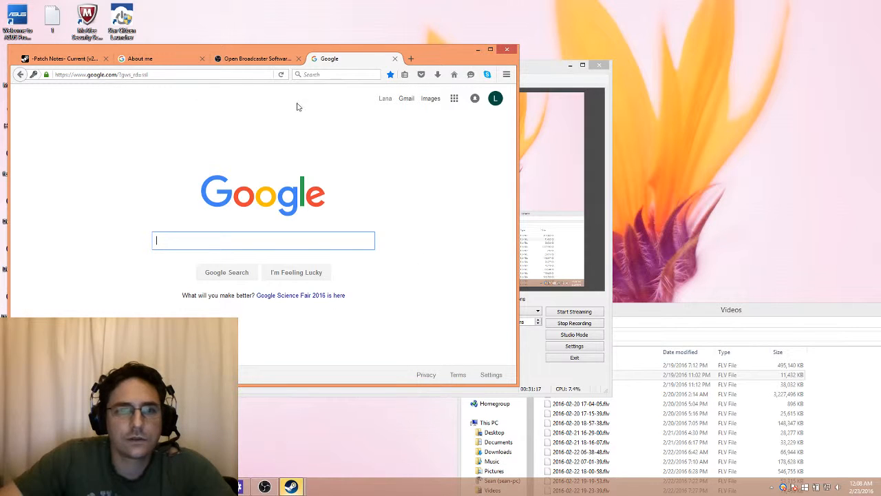
Step: Open the account's Gmail inbox, dismiss the welcome message, and check the Social and Promotions categories
{"action": "left_click", "coordinate": [407, 102]}
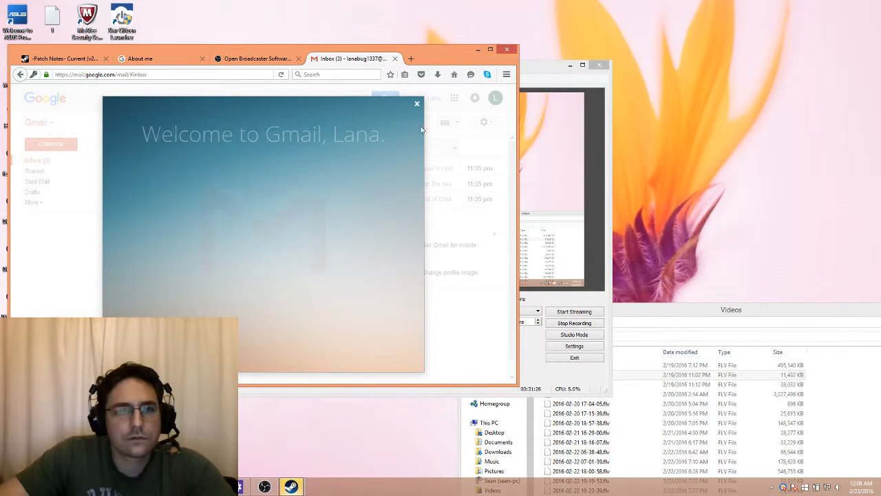
{"action": "left_click", "coordinate": [418, 106]}
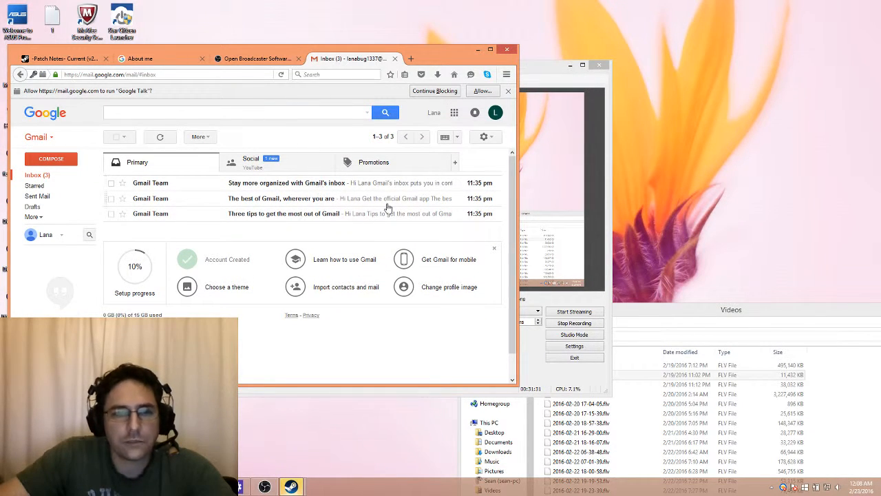
{"action": "left_click", "coordinate": [289, 168]}
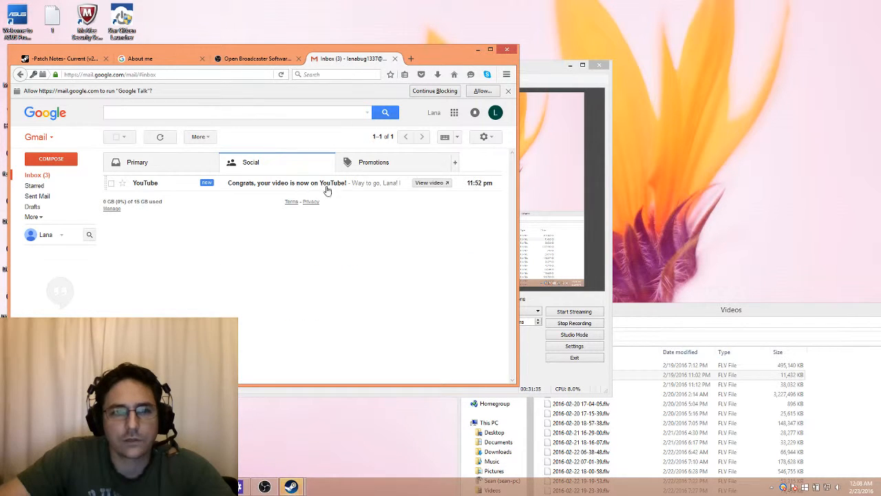
{"action": "left_click", "coordinate": [377, 167]}
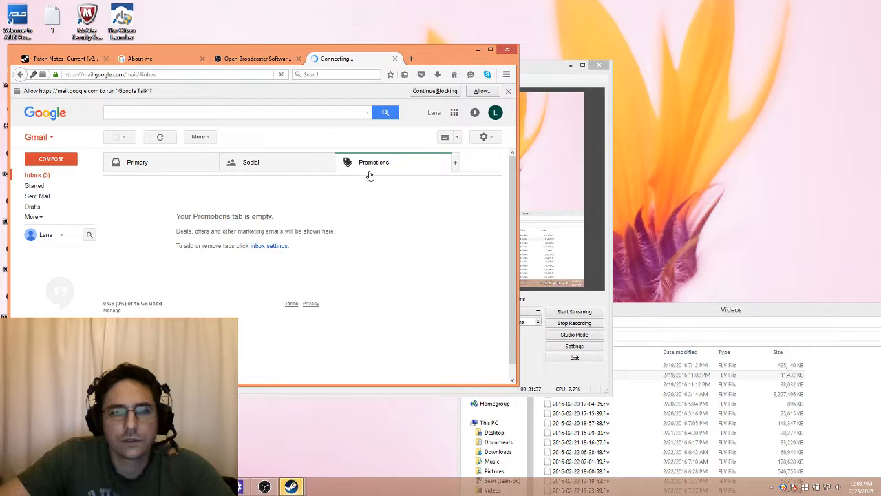
Step: Open YouTube's "Congrats, your video is now on YouTube!" email in the Social category and read through it
{"action": "left_click", "coordinate": [277, 166]}
{"action": "left_click", "coordinate": [286, 185]}
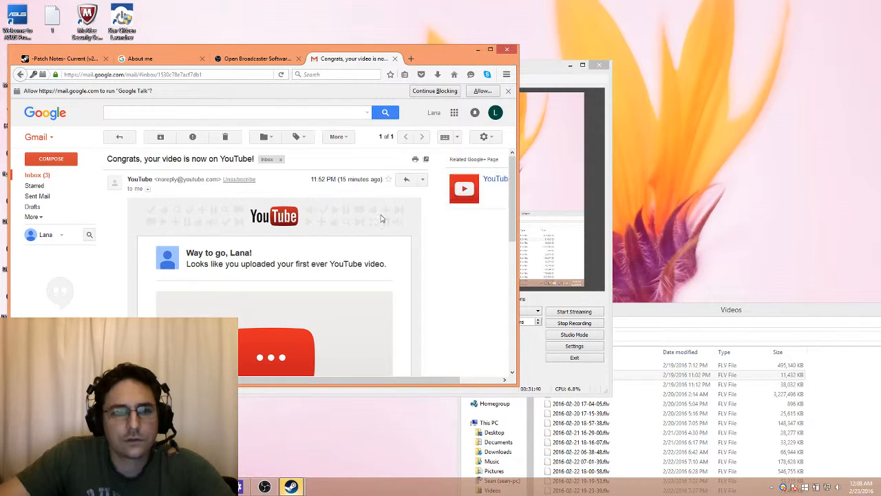
{"action": "scroll", "coordinate": [414, 221], "scroll_direction": "down", "scroll_amount": 5}
{"action": "scroll", "coordinate": [415, 221], "scroll_direction": "down", "scroll_amount": 3}
{"action": "scroll", "coordinate": [417, 219], "scroll_direction": "up", "scroll_amount": 5}
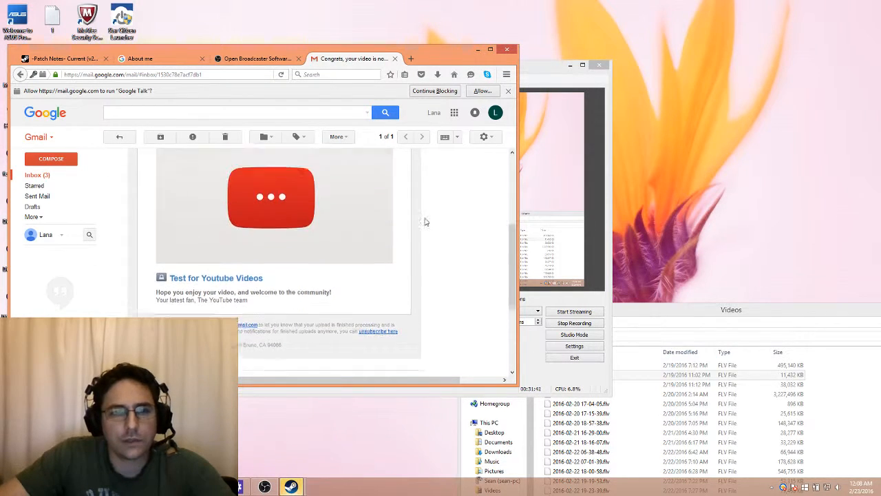
Step: Minimize the browser and move the OBS window clear of the Videos folder window
{"action": "left_click", "coordinate": [478, 50]}
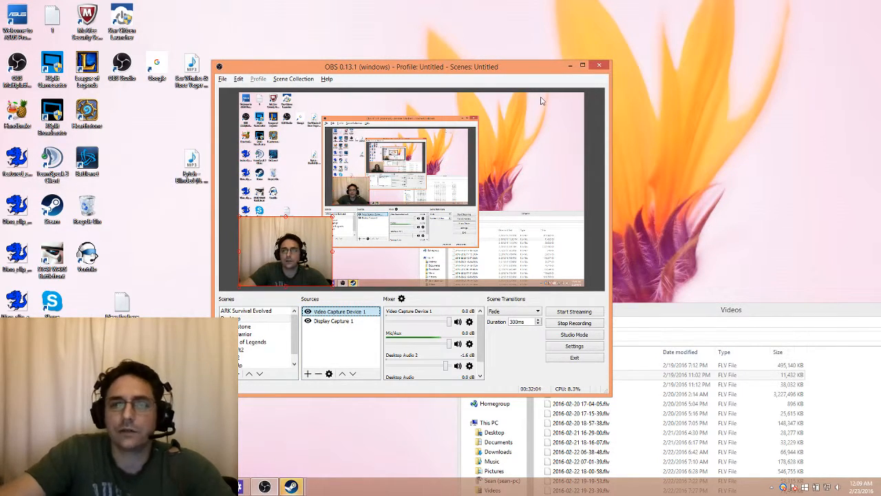
{"action": "left_click_drag", "start_coordinate": [539, 72], "coordinate": [373, 35]}
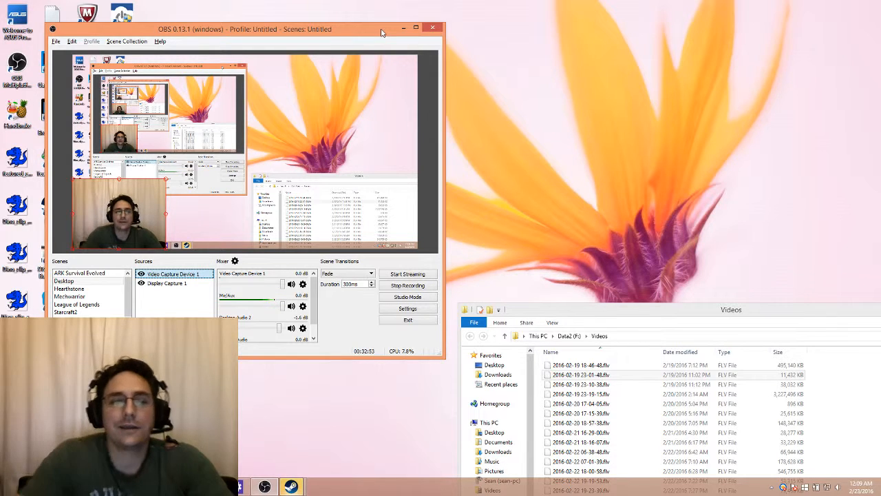
{"action": "left_click_drag", "start_coordinate": [365, 33], "coordinate": [378, 38]}
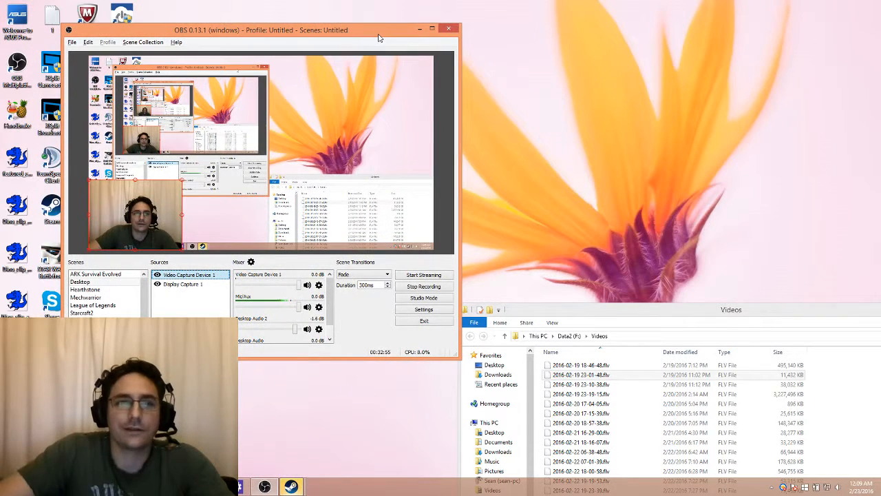